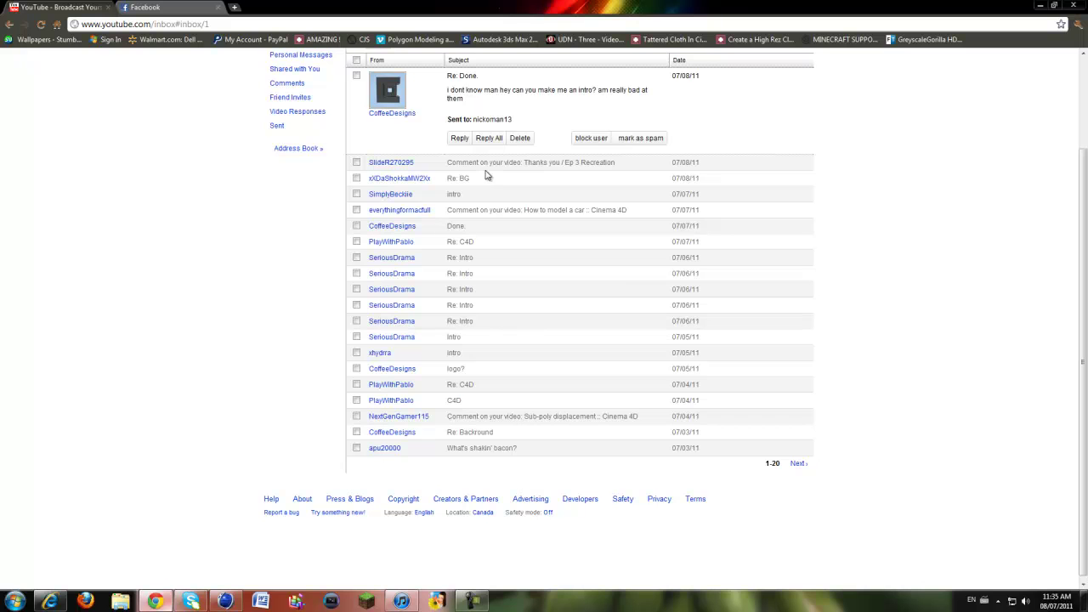
Read the inbox comment on the Ep 3 Recreation video and switch to CINEMA 4D.
{"action": "left_click", "coordinate": [495, 163]}
{"action": "scroll", "coordinate": [433, 180], "scroll_direction": "up", "scroll_amount": 2}
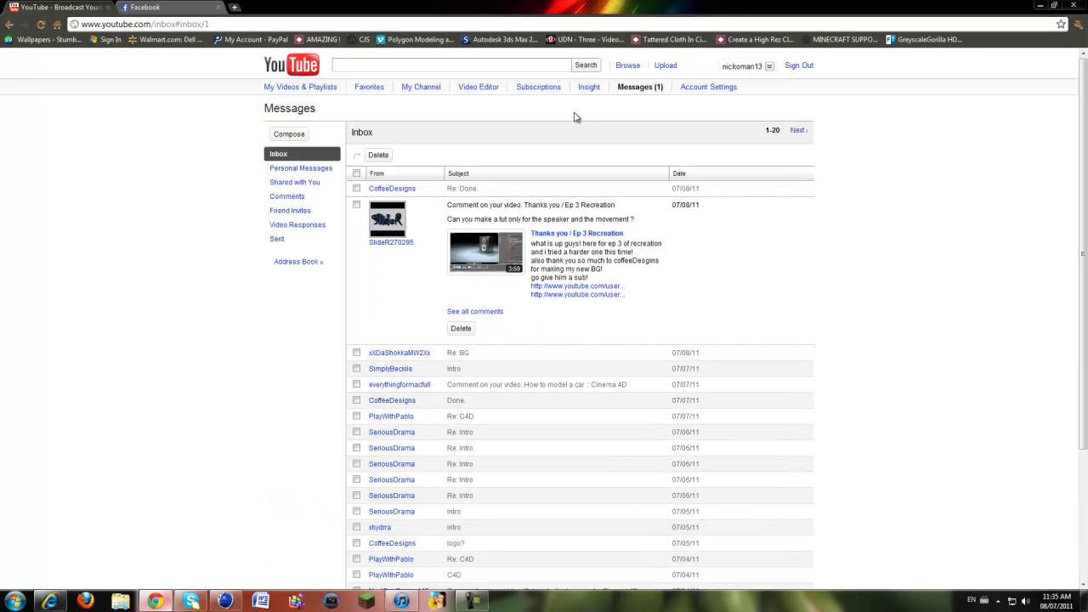
{"action": "left_click_drag", "start_coordinate": [452, 219], "coordinate": [456, 220]}
{"action": "left_click", "coordinate": [406, 260]}
{"action": "left_click", "coordinate": [224, 601]}
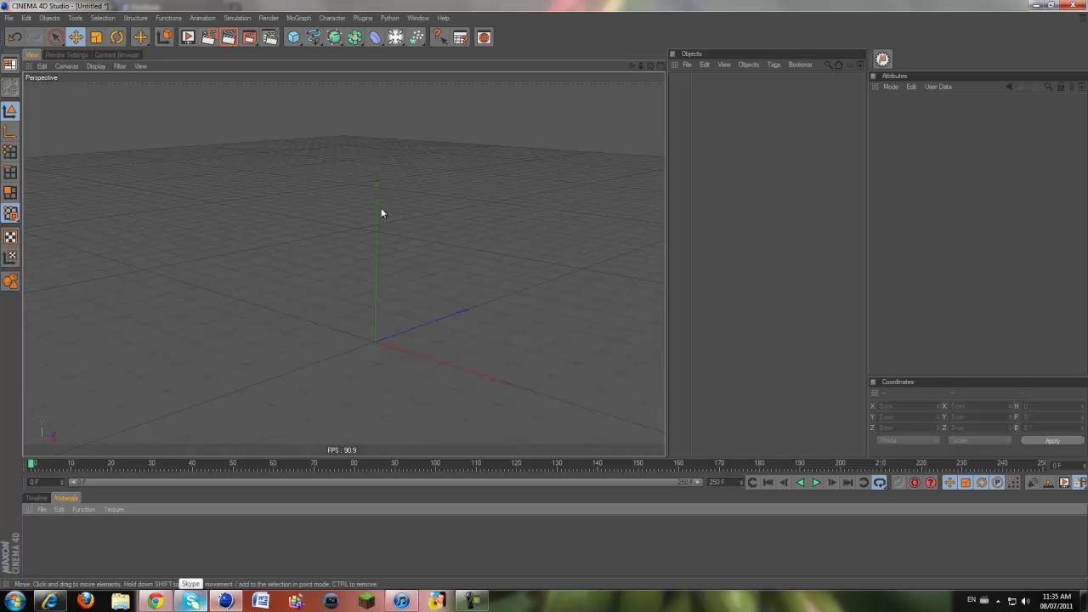
Add a cube primitive at the origin of the empty scene.
{"action": "left_click", "coordinate": [292, 39]}
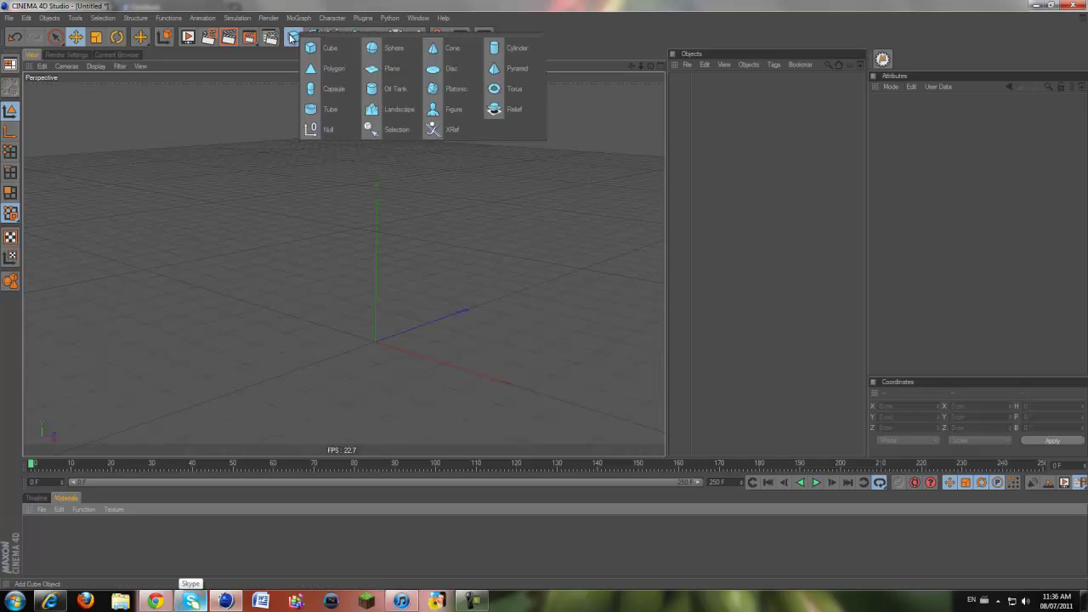
{"action": "left_click", "coordinate": [234, 103]}
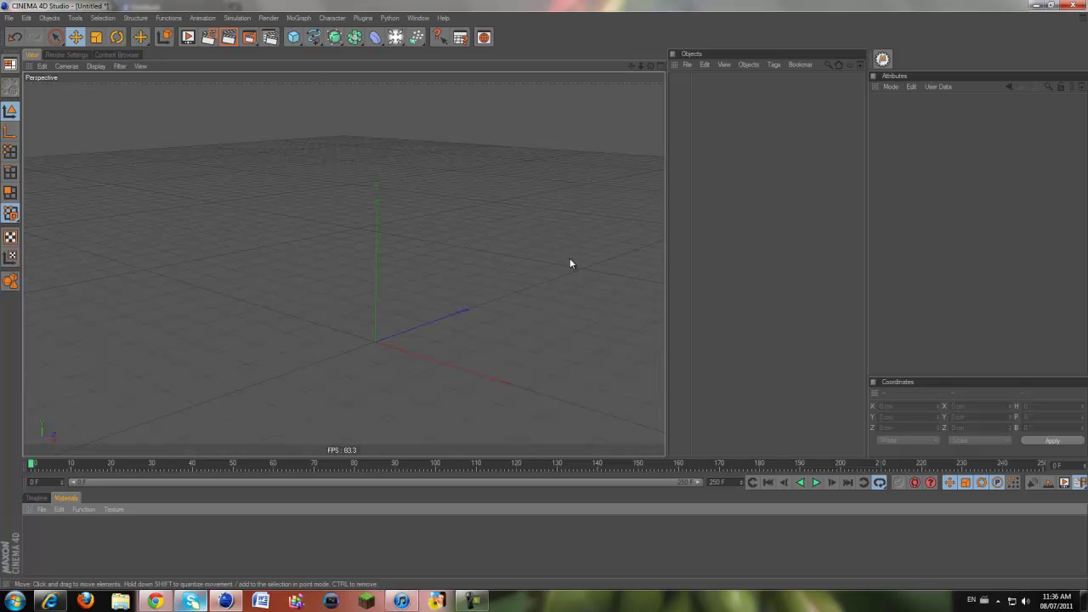
{"action": "left_click_drag", "start_coordinate": [630, 66], "coordinate": [546, 298]}
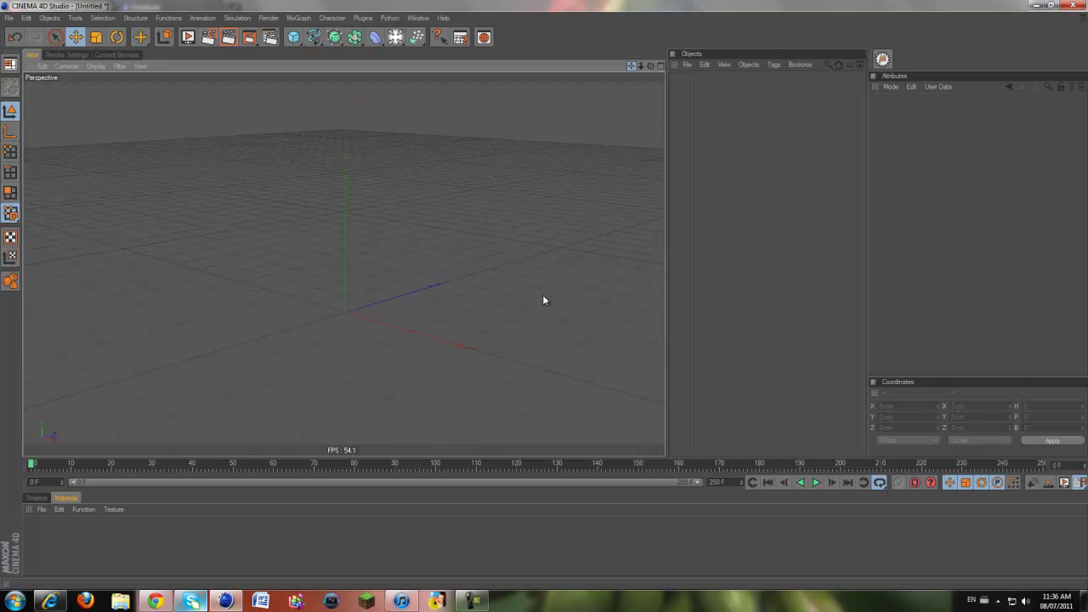
{"action": "left_click", "coordinate": [293, 38]}
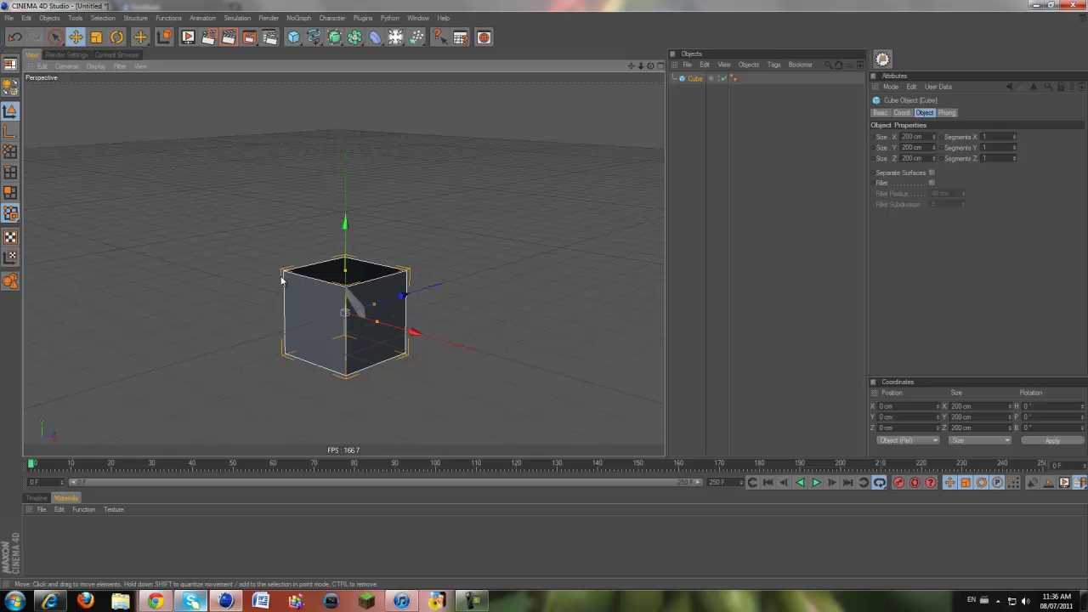
Set the cube's size to 375 cm in X, 545 cm in Y and 375 cm in Z.
{"action": "left_click", "coordinate": [925, 113]}
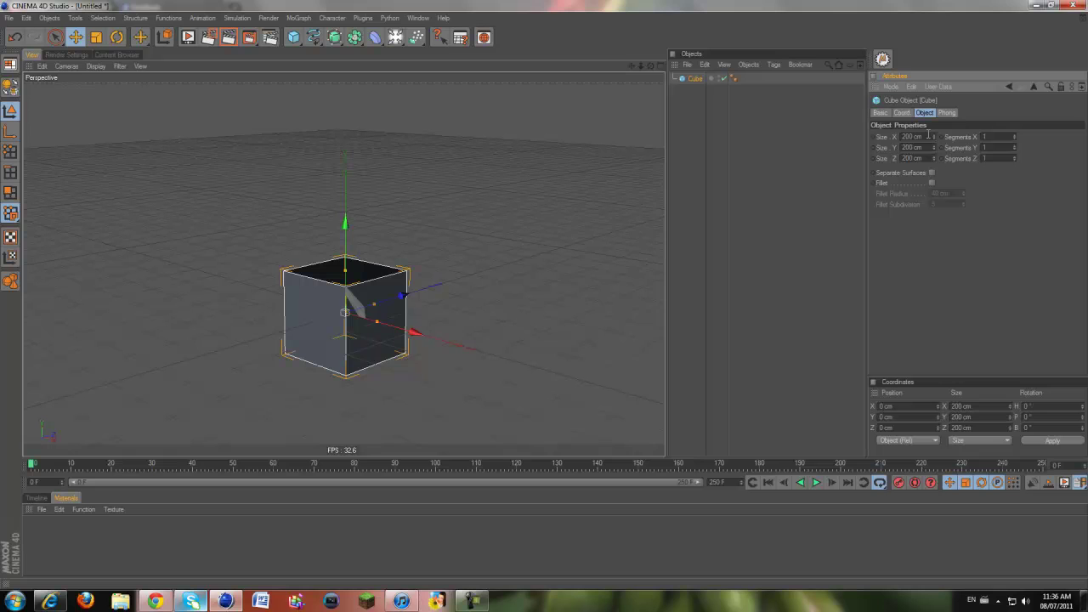
{"action": "left_click_drag", "start_coordinate": [929, 135], "coordinate": [906, 128]}
{"action": "type", "text": "375"}
{"action": "left_click", "coordinate": [923, 148]}
{"action": "left_click_drag", "start_coordinate": [923, 147], "coordinate": [850, 141]}
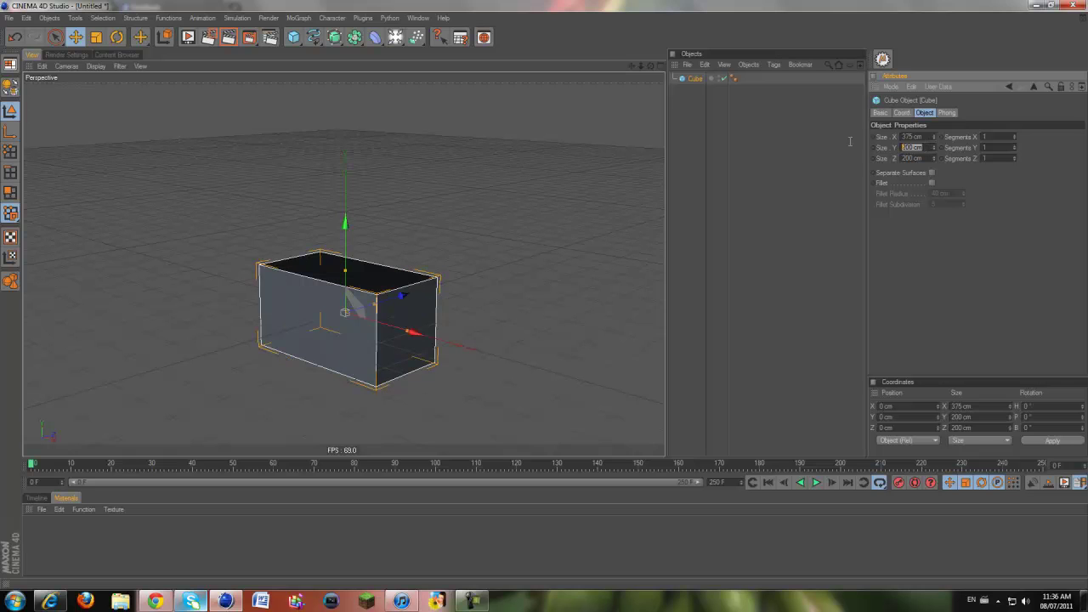
{"action": "type", "text": "545"}
{"action": "left_click", "coordinate": [926, 159]}
{"action": "left_click_drag", "start_coordinate": [926, 160], "coordinate": [860, 151]}
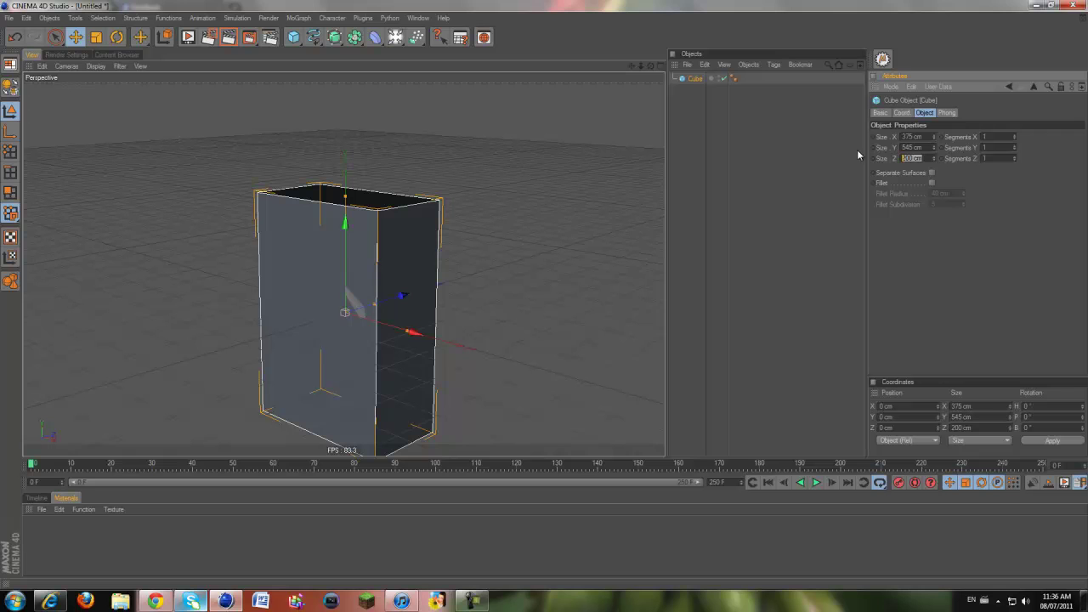
{"action": "type", "text": "3855"}
{"action": "key", "text": "Return"}
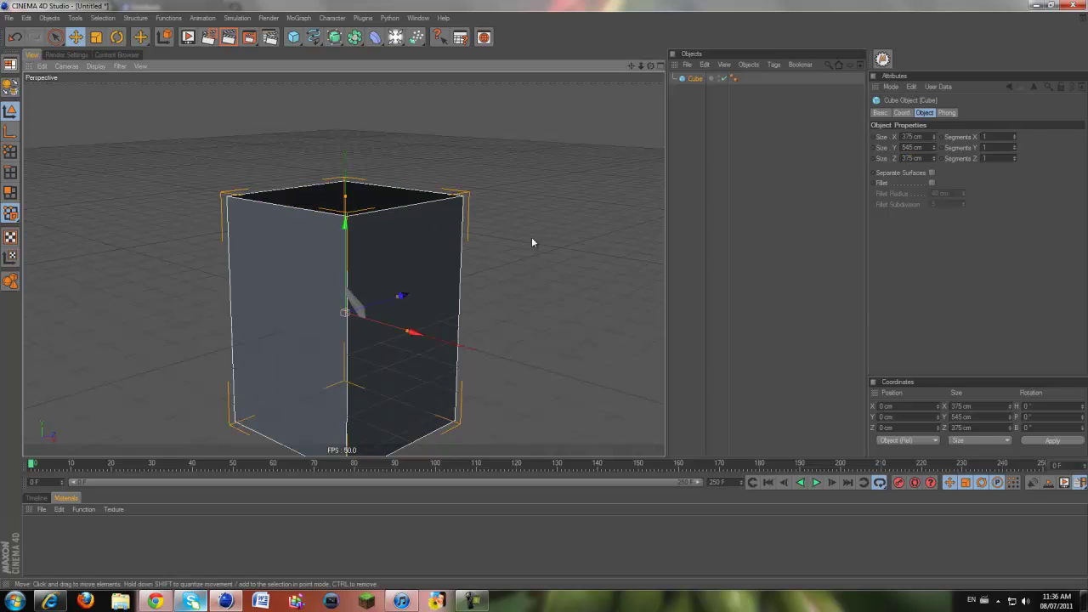
Raise the cube along the Y axis to about 276 cm so its base rests near the floor plane.
{"action": "middle_click", "coordinate": [432, 225]}
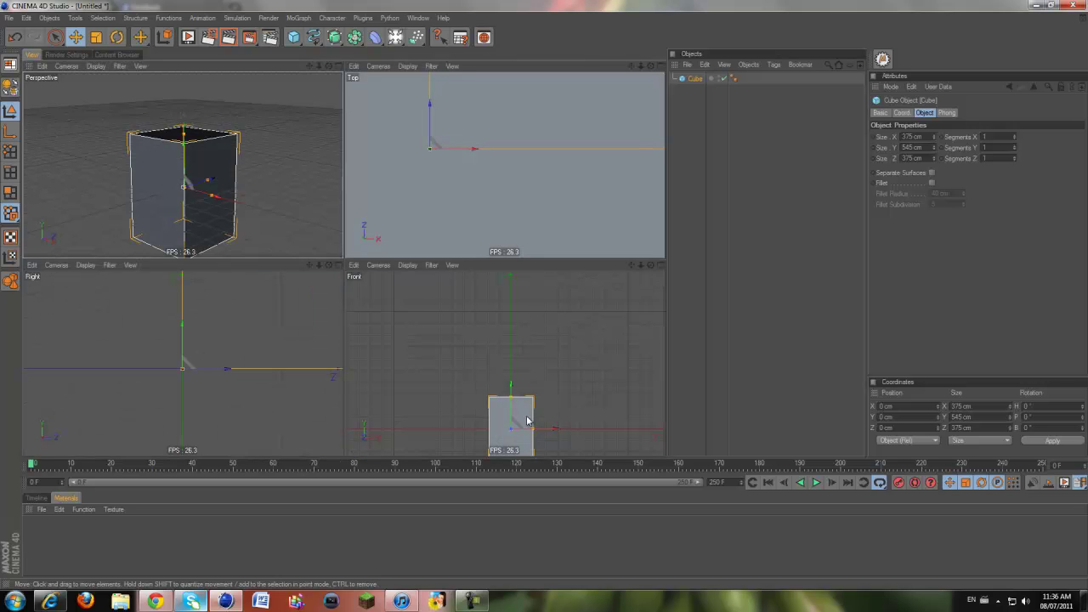
{"action": "left_click_drag", "start_coordinate": [512, 394], "coordinate": [544, 298]}
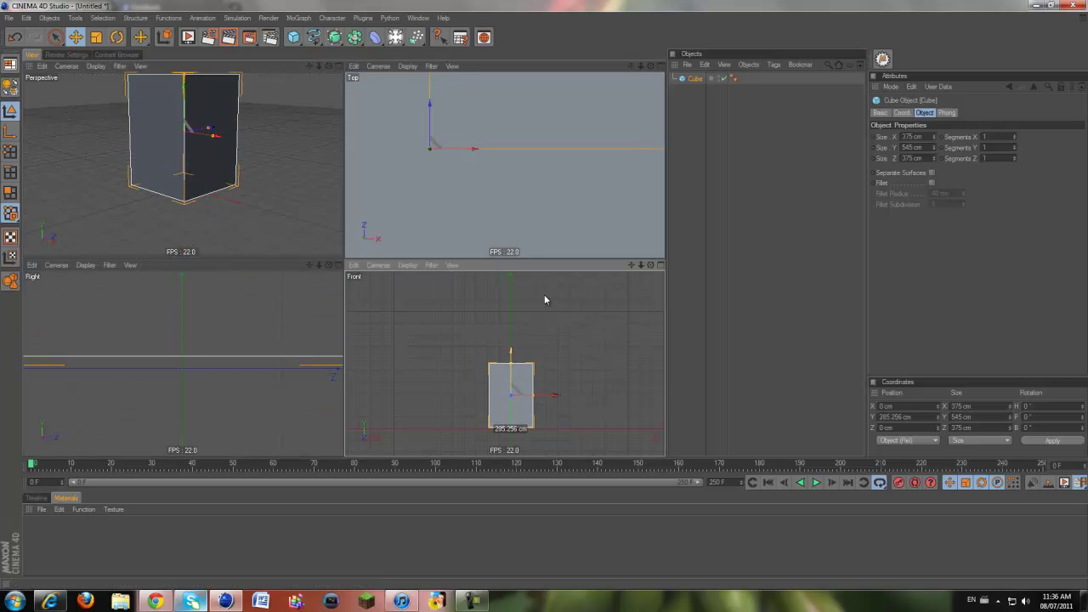
{"action": "middle_click", "coordinate": [266, 188]}
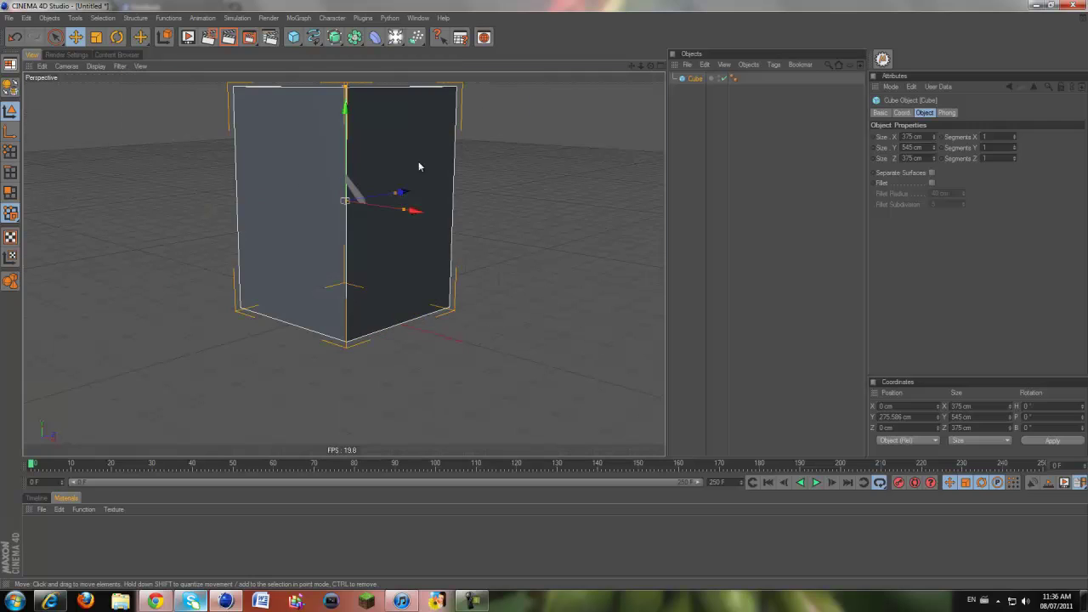
{"action": "left_click", "coordinate": [530, 107]}
{"action": "left_click_drag", "start_coordinate": [627, 68], "coordinate": [544, 294]}
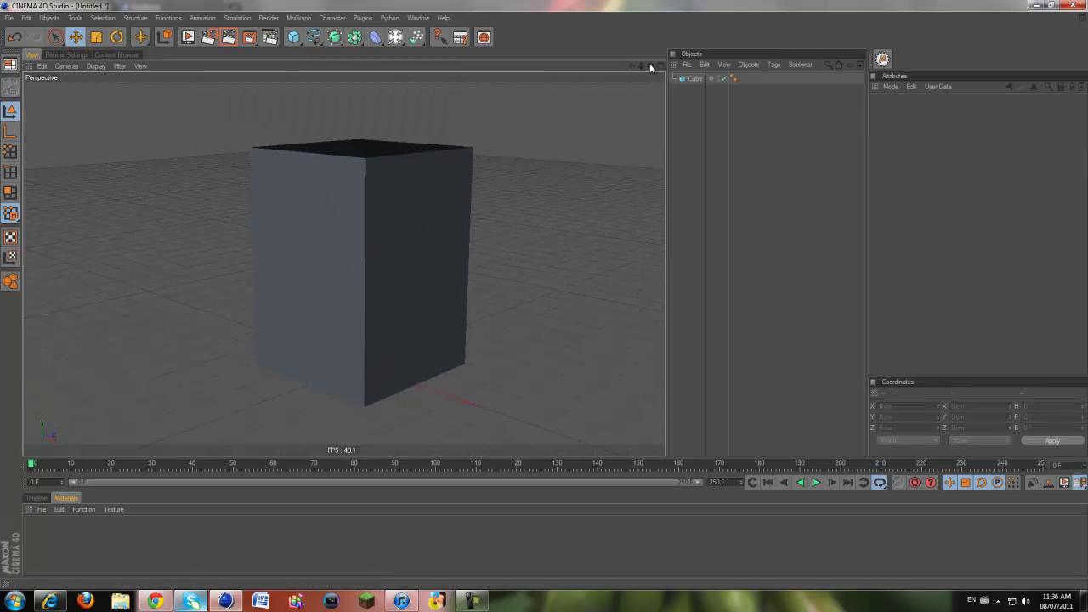
{"action": "left_click_drag", "start_coordinate": [651, 64], "coordinate": [524, 294]}
Enable the fillet on the cube's edges and set the fillet radius to 10 cm.
{"action": "left_click", "coordinate": [418, 190]}
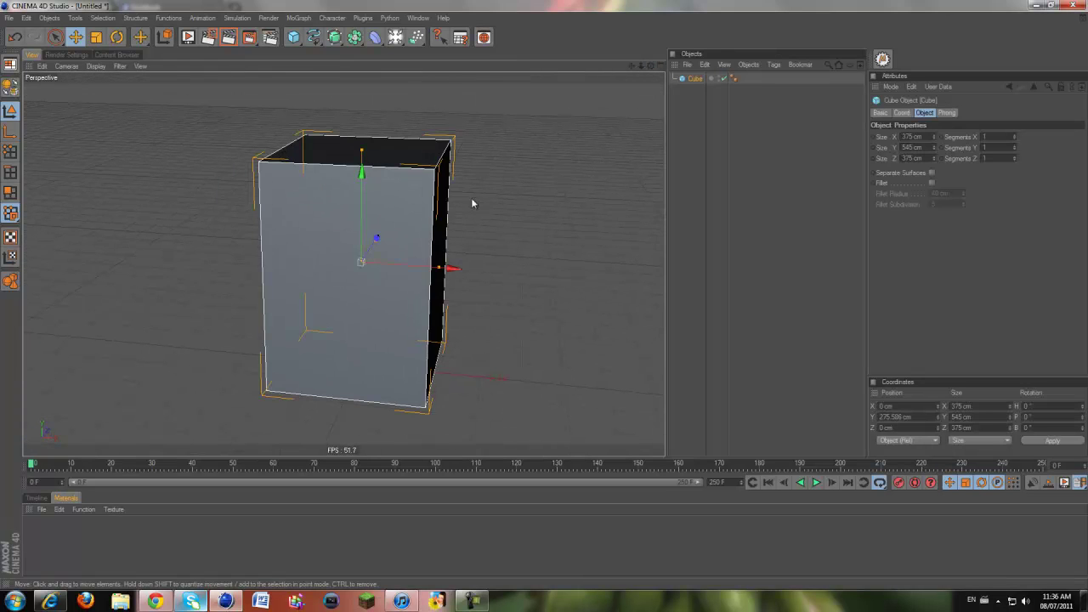
{"action": "left_click_drag", "start_coordinate": [651, 69], "coordinate": [503, 128]}
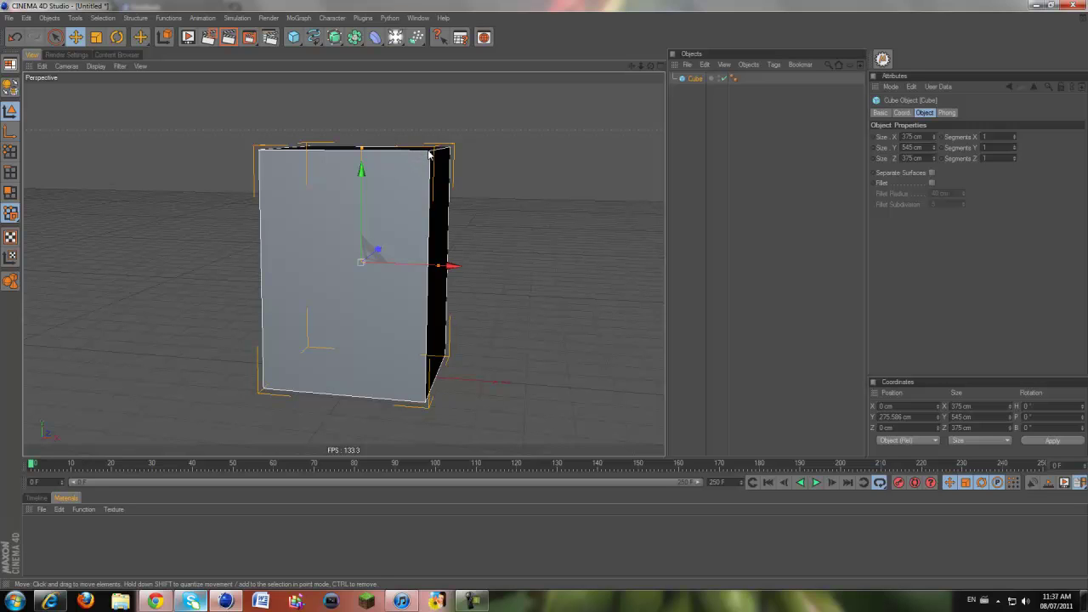
{"action": "left_click", "coordinate": [931, 182]}
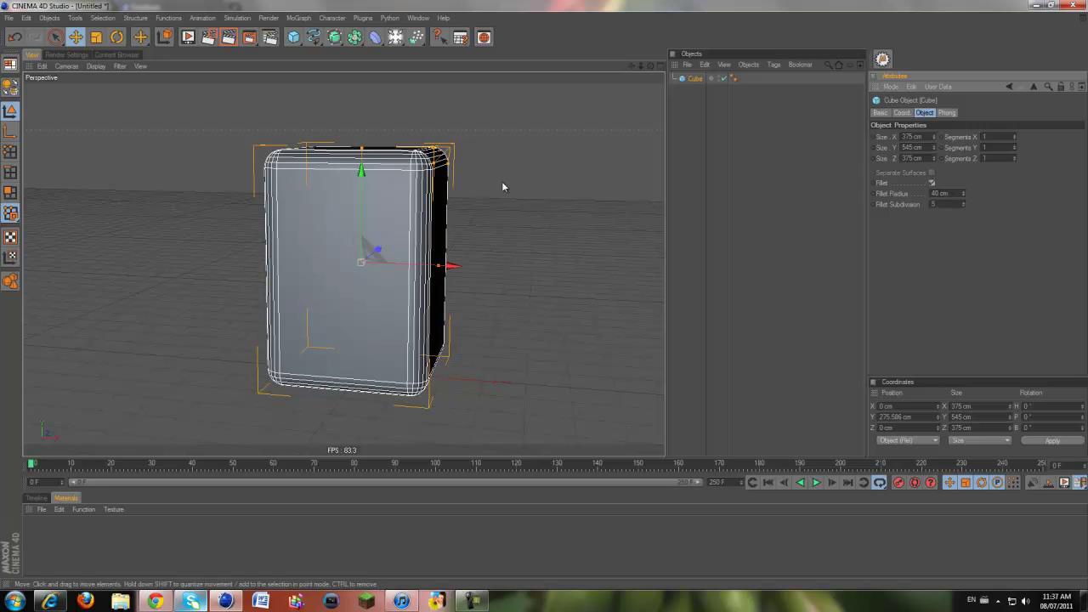
{"action": "left_click", "coordinate": [535, 187]}
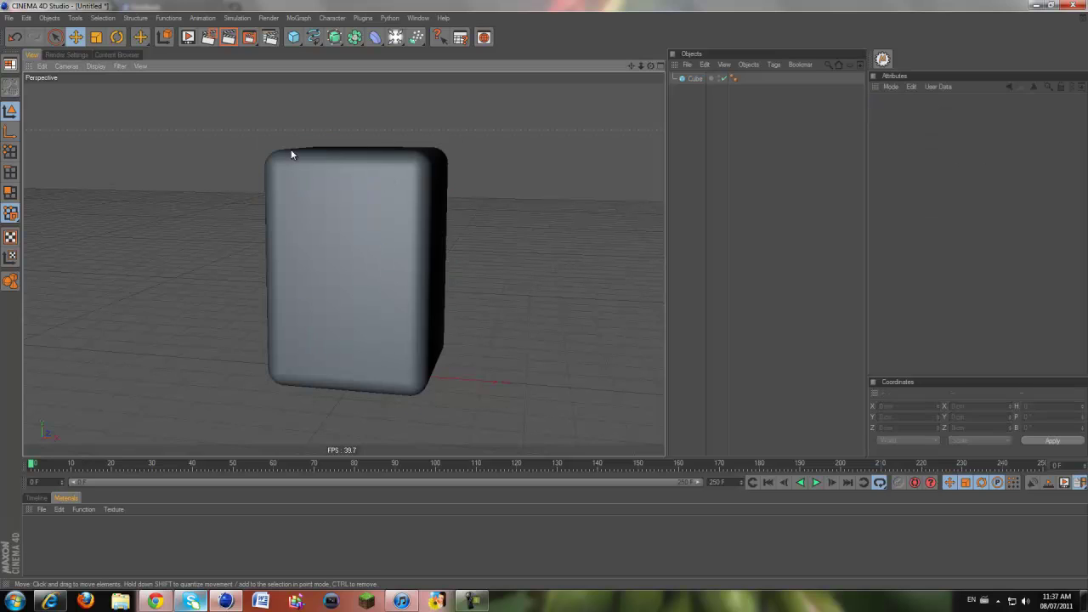
{"action": "left_click", "coordinate": [340, 191]}
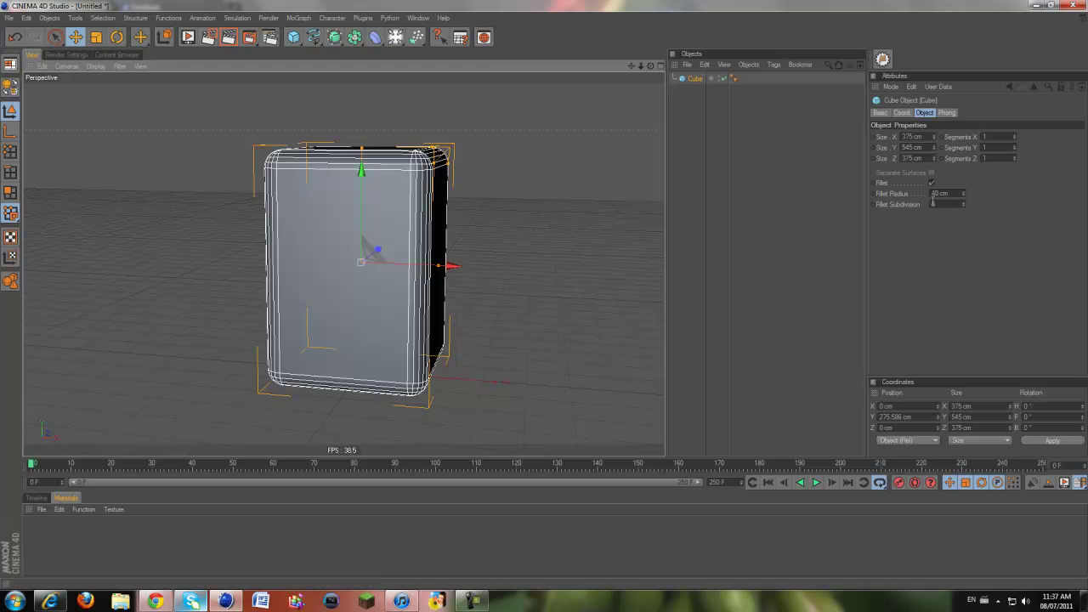
{"action": "left_click_drag", "start_coordinate": [962, 194], "coordinate": [963, 196]}
{"action": "left_click", "coordinate": [545, 338]}
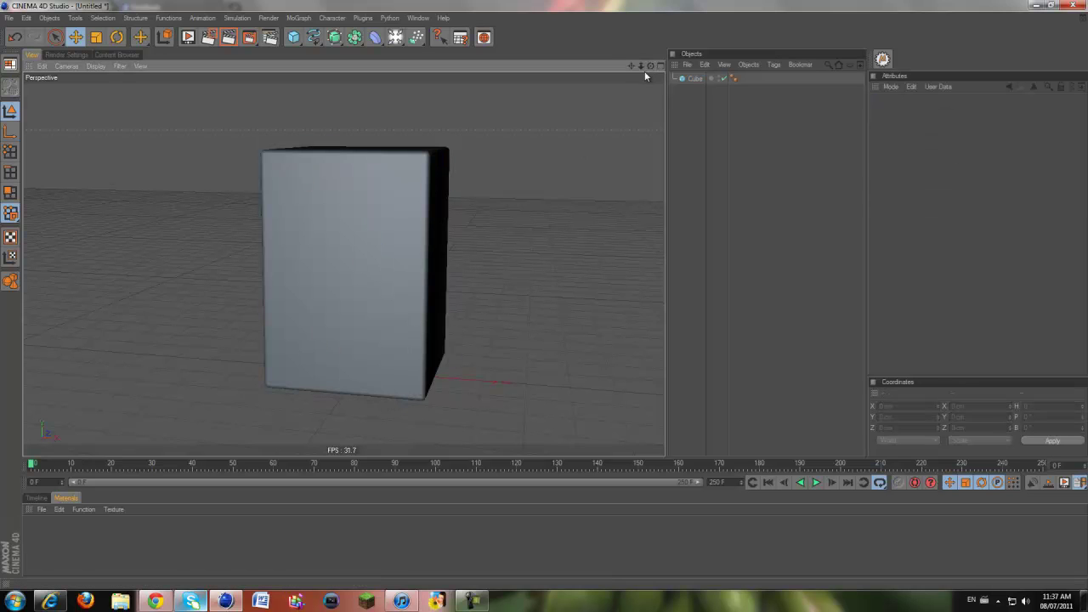
Set the cube's segments to 20 in X and 25 in Y.
{"action": "left_click_drag", "start_coordinate": [652, 66], "coordinate": [676, 50]}
{"action": "left_click", "coordinate": [696, 79]}
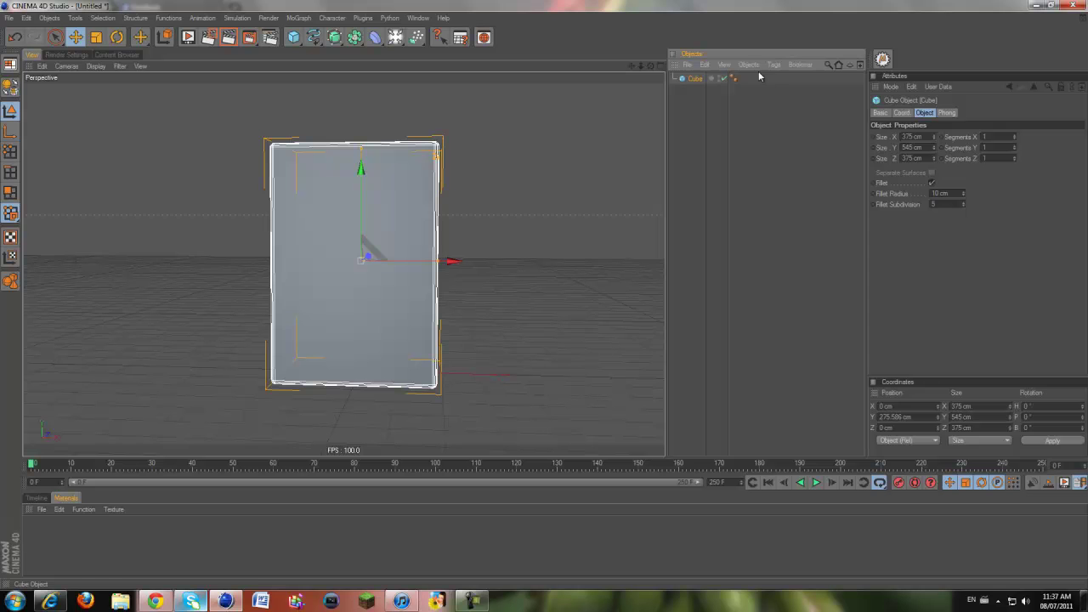
{"action": "left_click_drag", "start_coordinate": [544, 294], "coordinate": [543, 277], "text": "alt"}
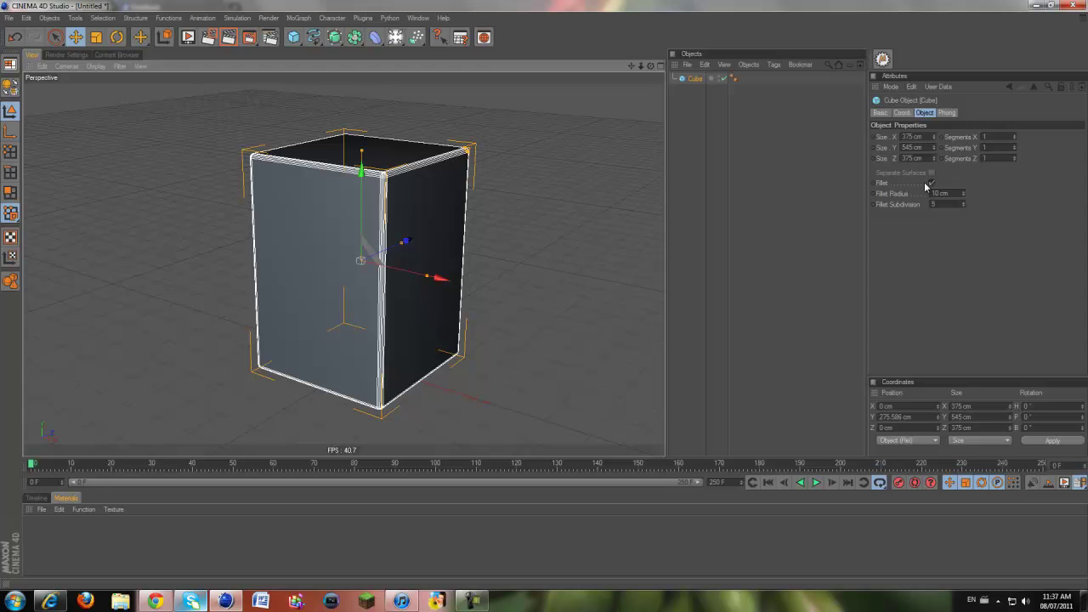
{"action": "left_click_drag", "start_coordinate": [1014, 134], "coordinate": [1013, 134]}
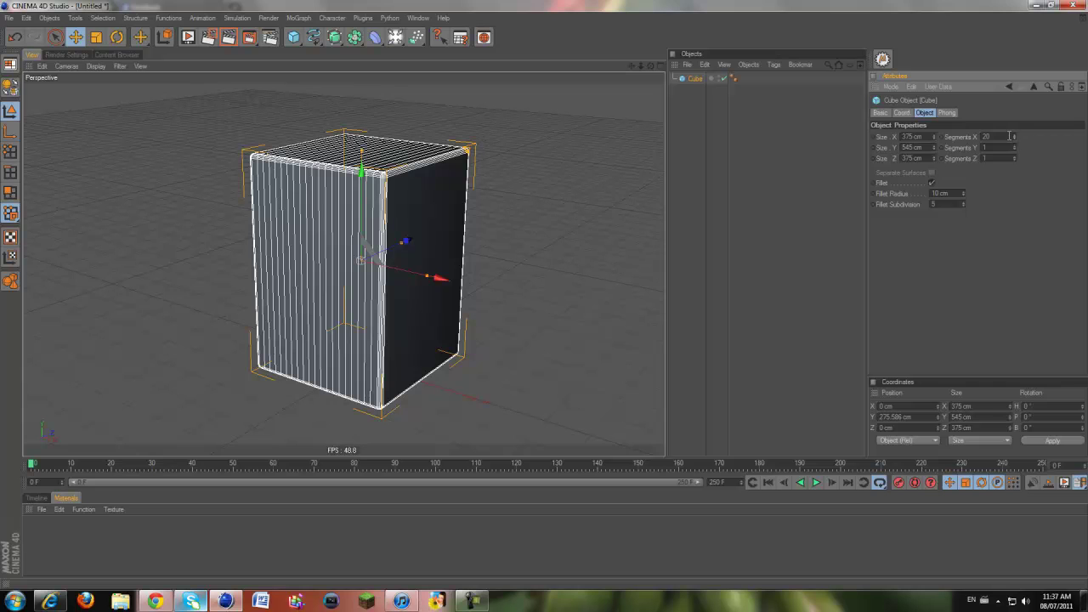
{"action": "left_click_drag", "start_coordinate": [1015, 151], "coordinate": [1014, 150]}
{"action": "left_click", "coordinate": [997, 147]}
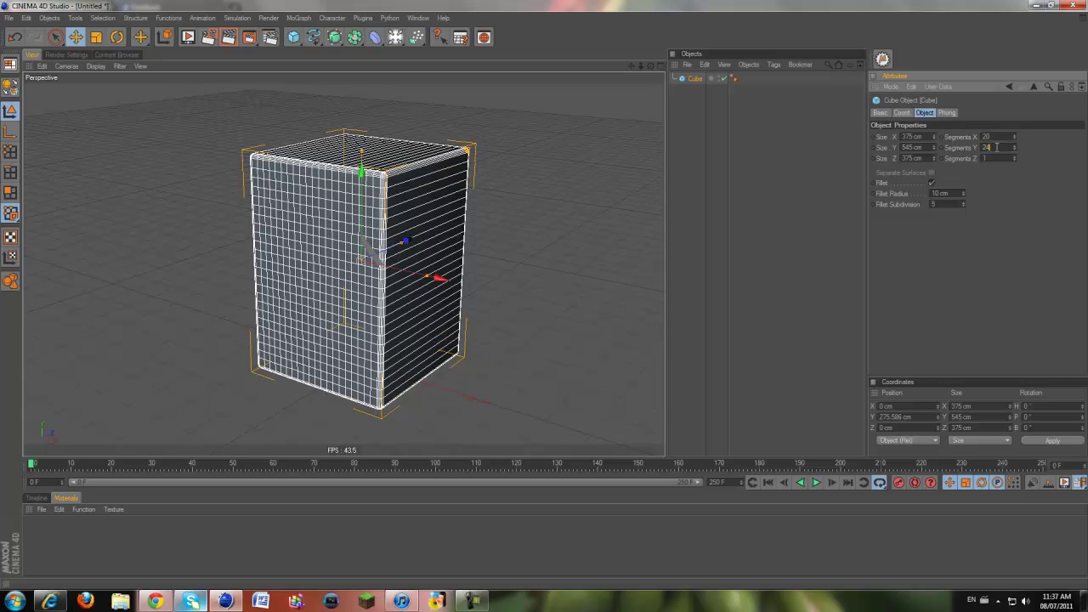
{"action": "type", "text": "25"}
{"action": "key", "text": "Return"}
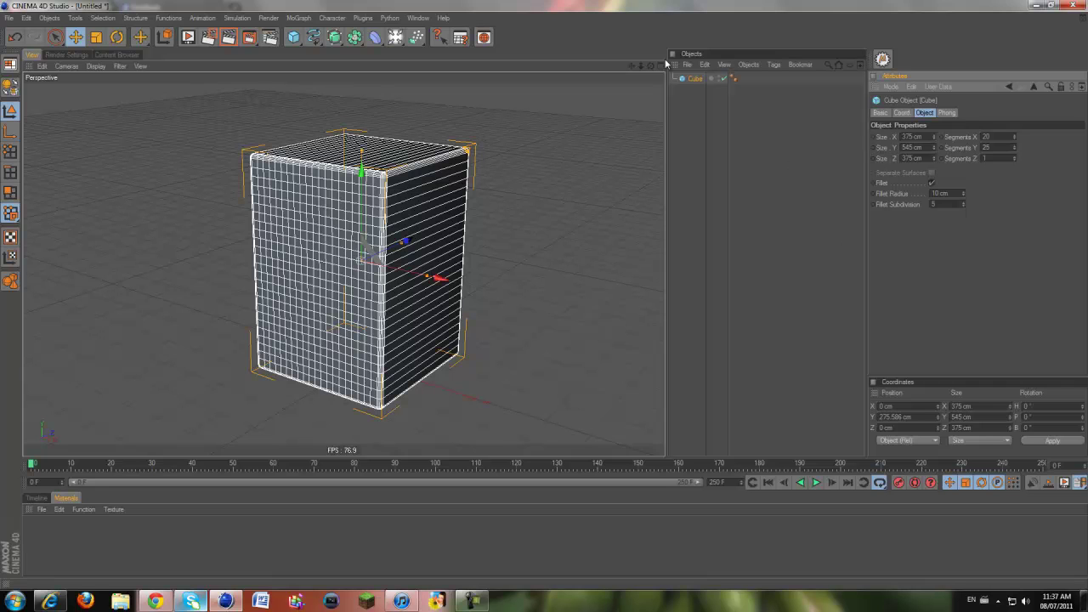
Convert the segmented cube into an editable polygon object.
{"action": "left_click_drag", "start_coordinate": [651, 66], "coordinate": [546, 298]}
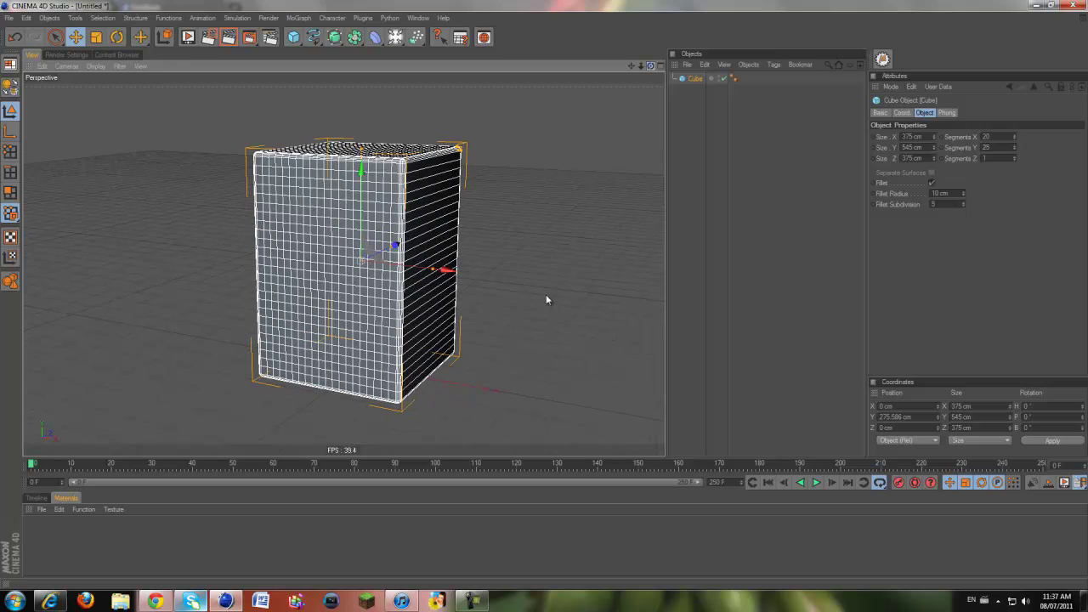
{"action": "double_click", "coordinate": [696, 78]}
{"action": "key", "text": "Return"}
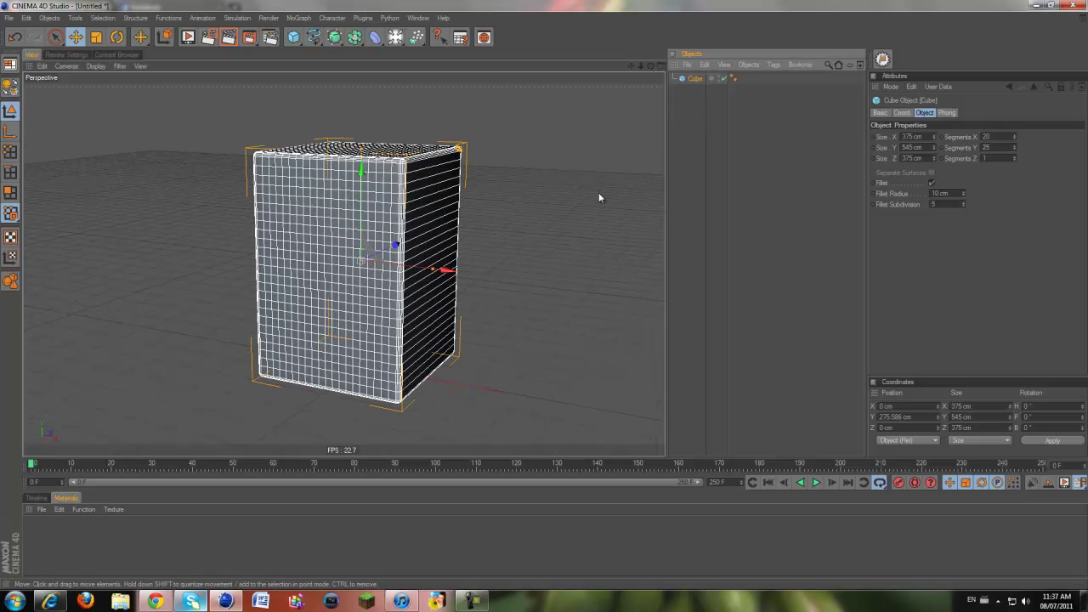
{"action": "left_click", "coordinate": [12, 88]}
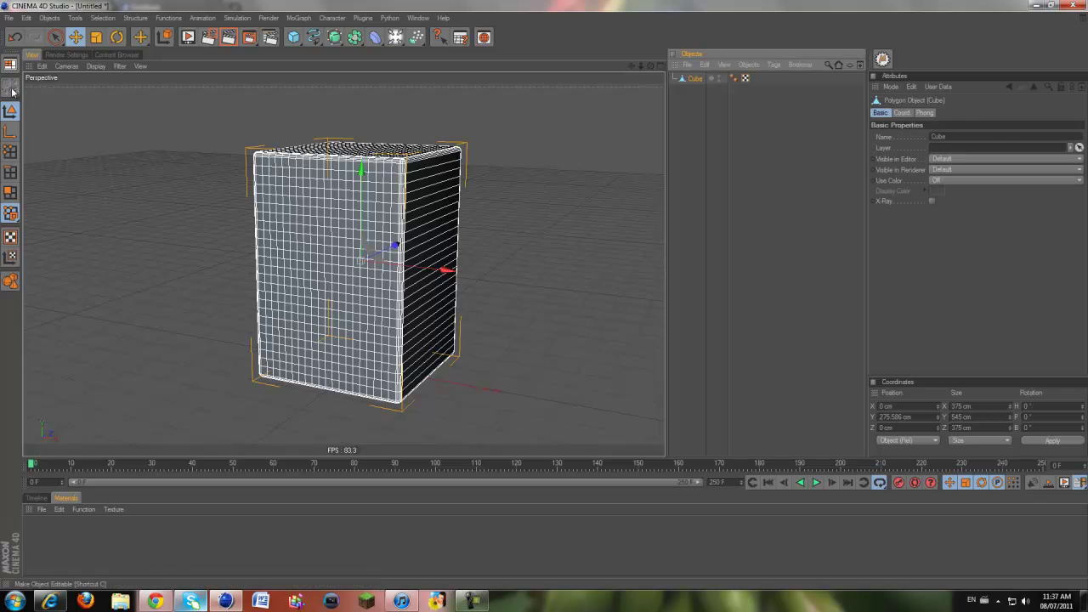
Rename the cube object as Speaker Box.
{"action": "double_click", "coordinate": [696, 79]}
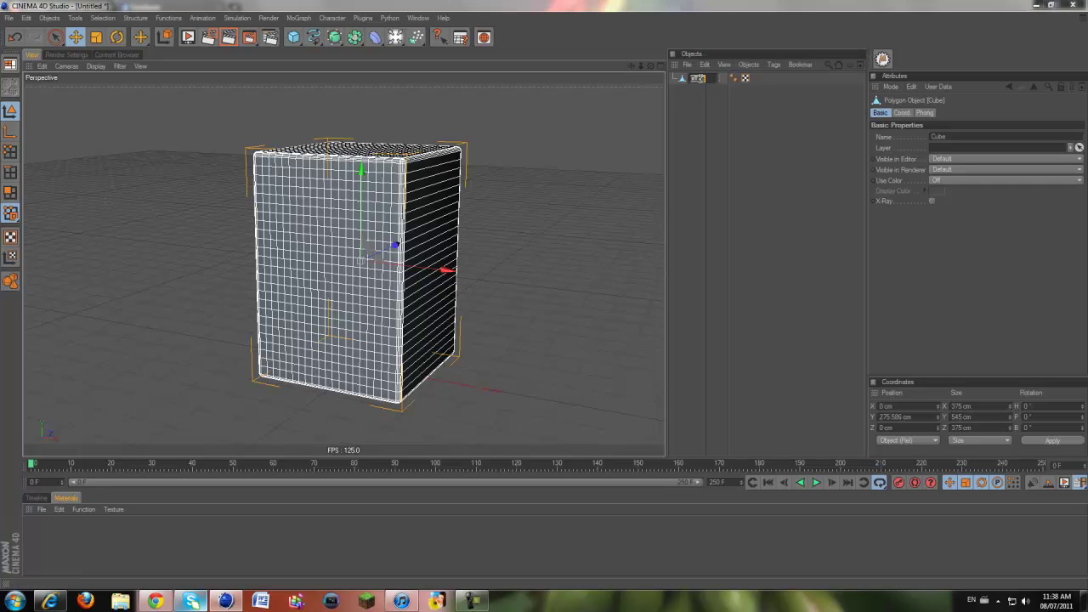
{"action": "type", "text": "speaker Box"}
{"action": "key", "text": "Return"}
{"action": "left_click", "coordinate": [697, 115]}
{"action": "left_click", "coordinate": [705, 80]}
{"action": "left_click", "coordinate": [495, 105]}
{"action": "left_click", "coordinate": [415, 155]}
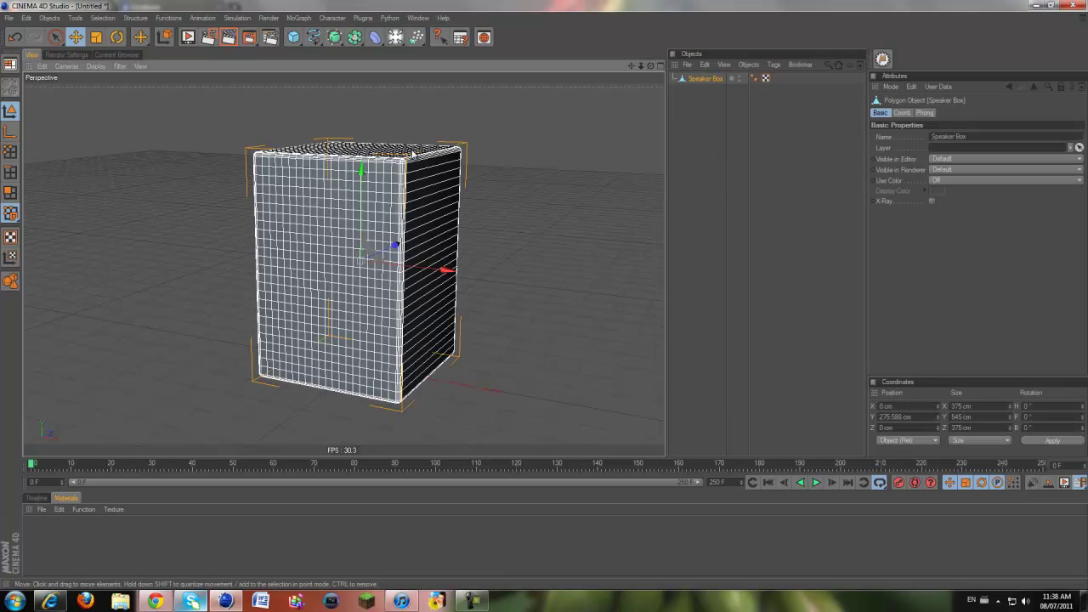
Show the speaker box in the front view and set that view's display mode to Lines.
{"action": "left_click_drag", "start_coordinate": [649, 65], "coordinate": [545, 295]}
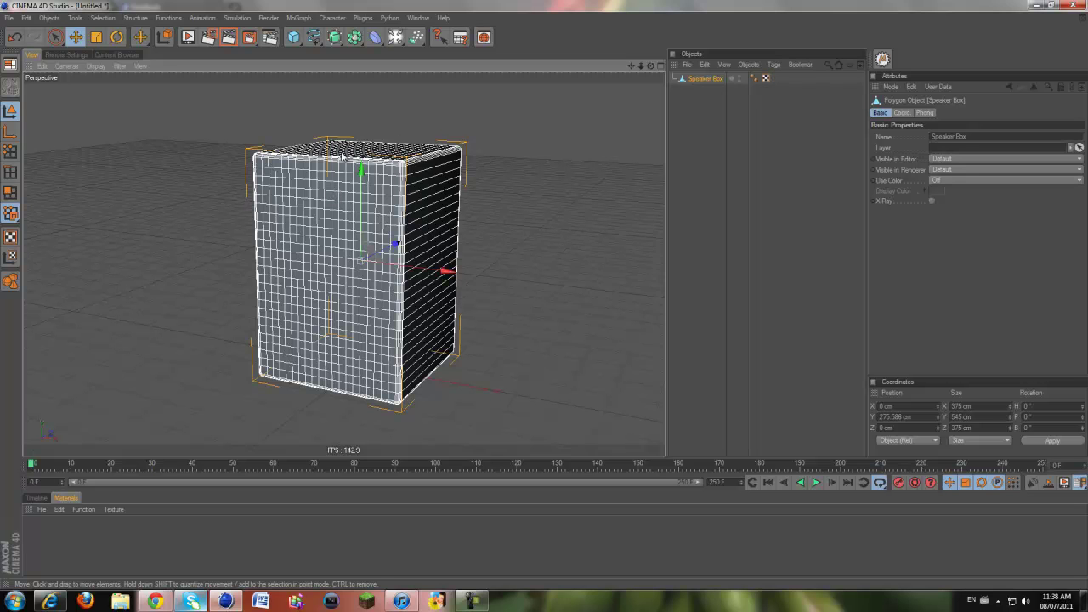
{"action": "left_click_drag", "start_coordinate": [650, 66], "coordinate": [547, 301]}
{"action": "key", "text": "F5"}
{"action": "key", "text": "F4"}
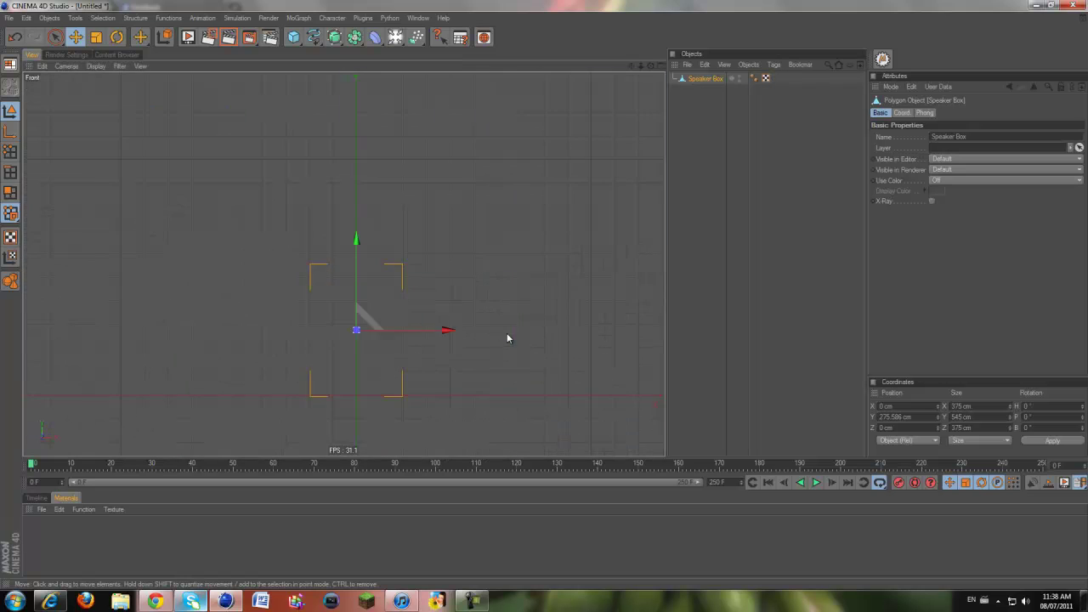
{"action": "scroll", "coordinate": [505, 333], "scroll_direction": "up", "scroll_amount": 4}
{"action": "left_click_drag", "start_coordinate": [632, 67], "coordinate": [543, 295]}
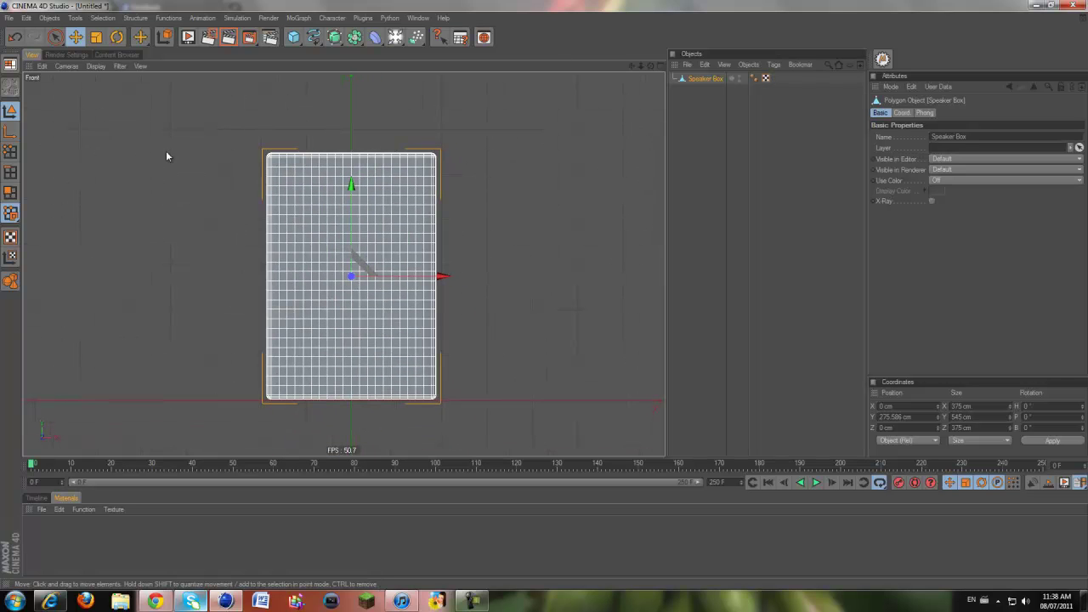
{"action": "left_click", "coordinate": [95, 67]}
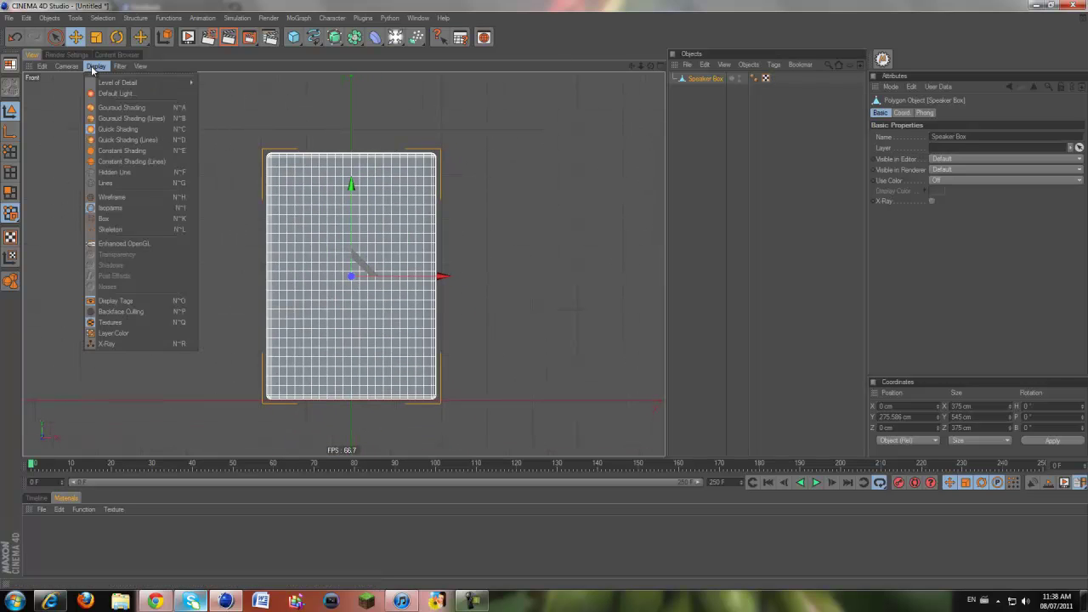
{"action": "left_click", "coordinate": [96, 183]}
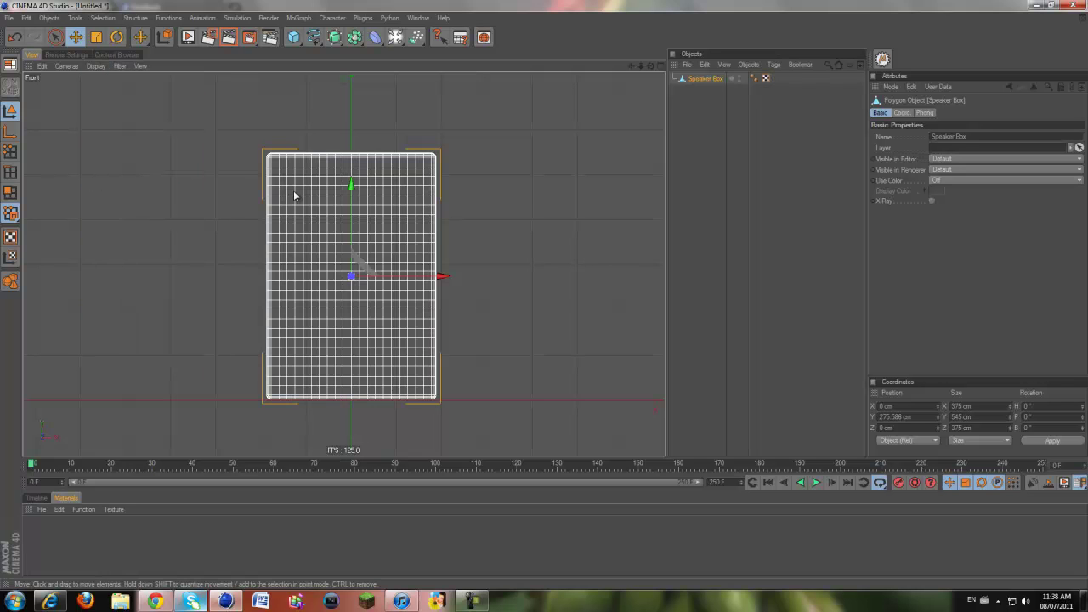
Render a preview of the speaker box, close the render window and deselect the box.
{"action": "key", "text": "shift+r"}
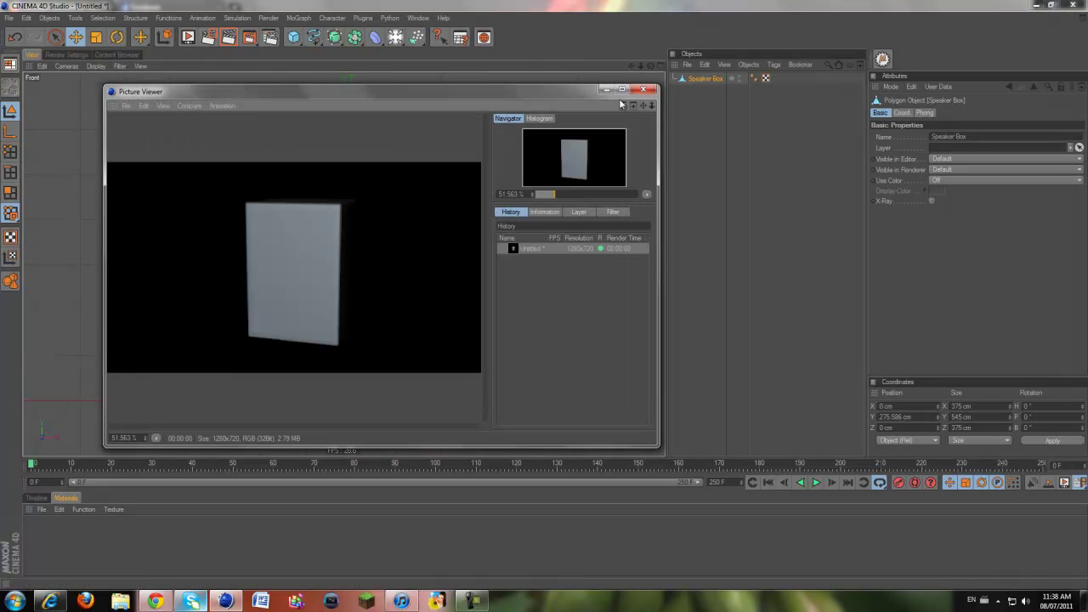
{"action": "left_click", "coordinate": [644, 88]}
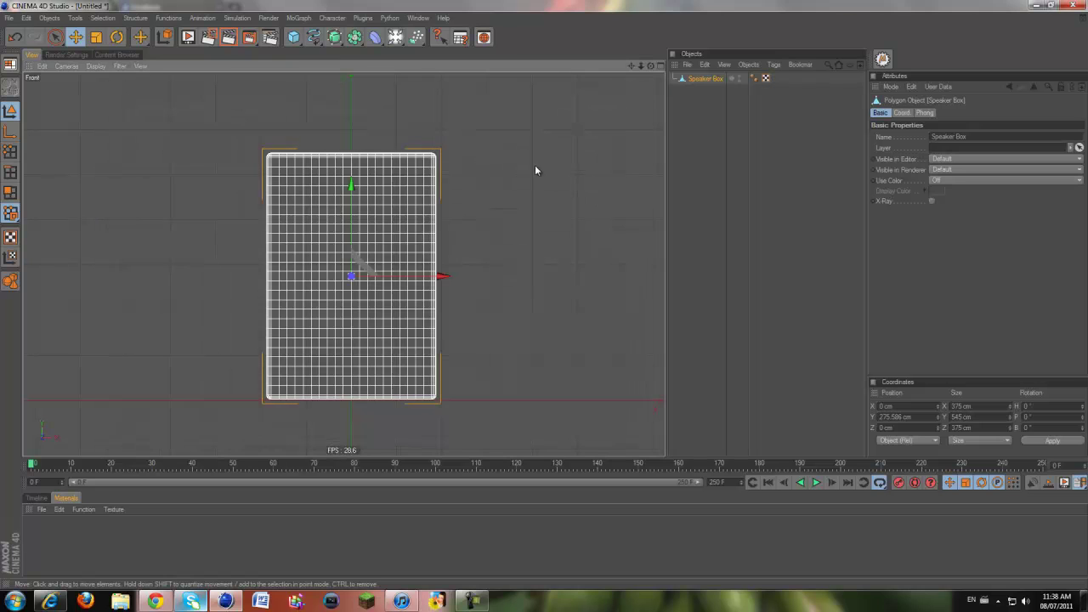
{"action": "left_click", "coordinate": [420, 84]}
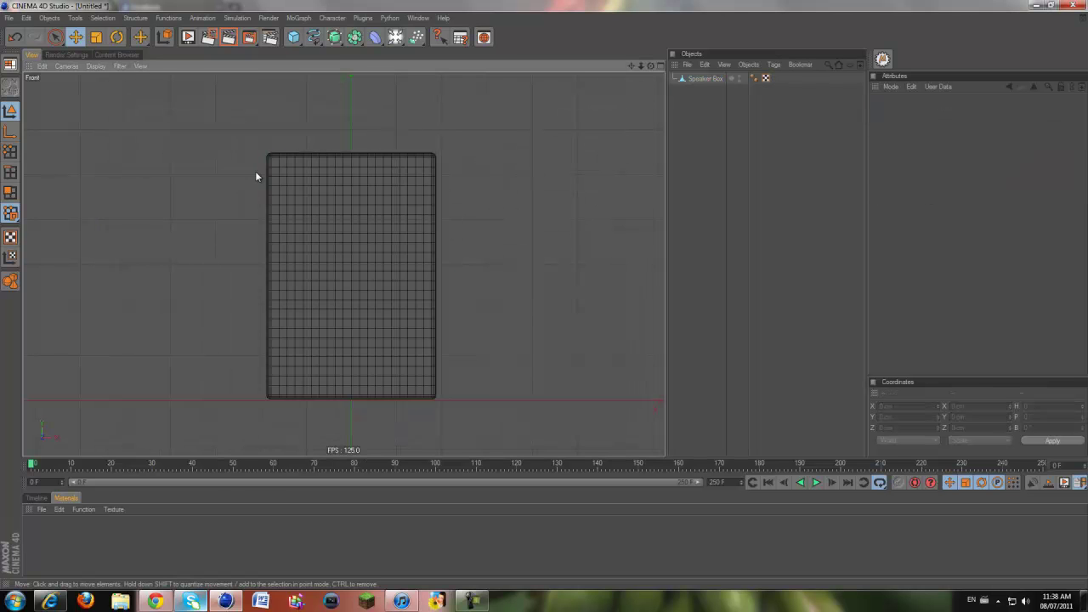
Add a tube oriented along +Z and raise it to about 403 cm in Y over the speaker box's upper half.
{"action": "left_click", "coordinate": [299, 41]}
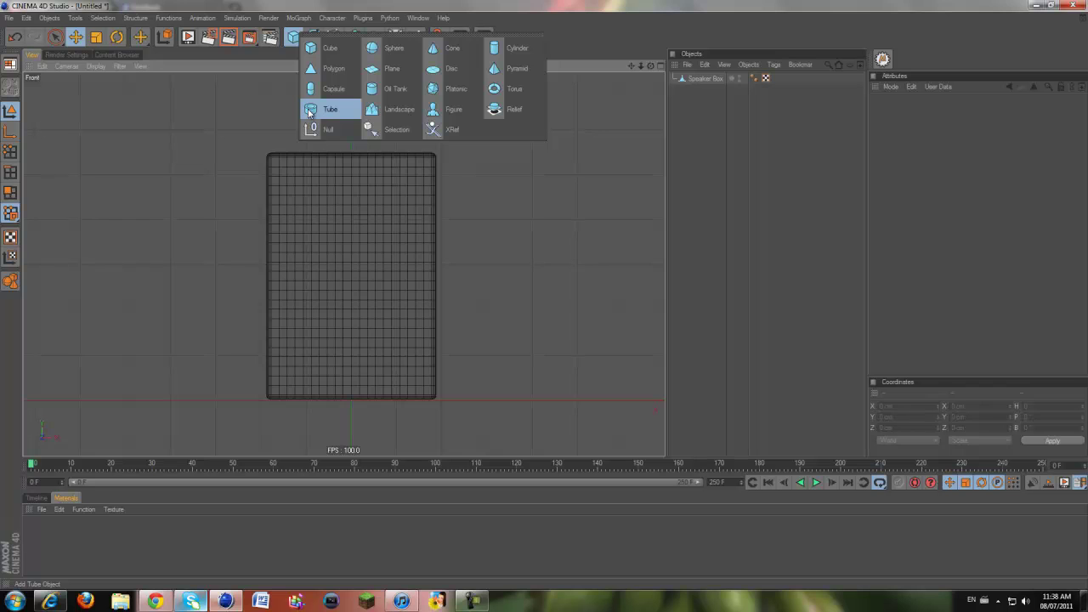
{"action": "left_click", "coordinate": [311, 110]}
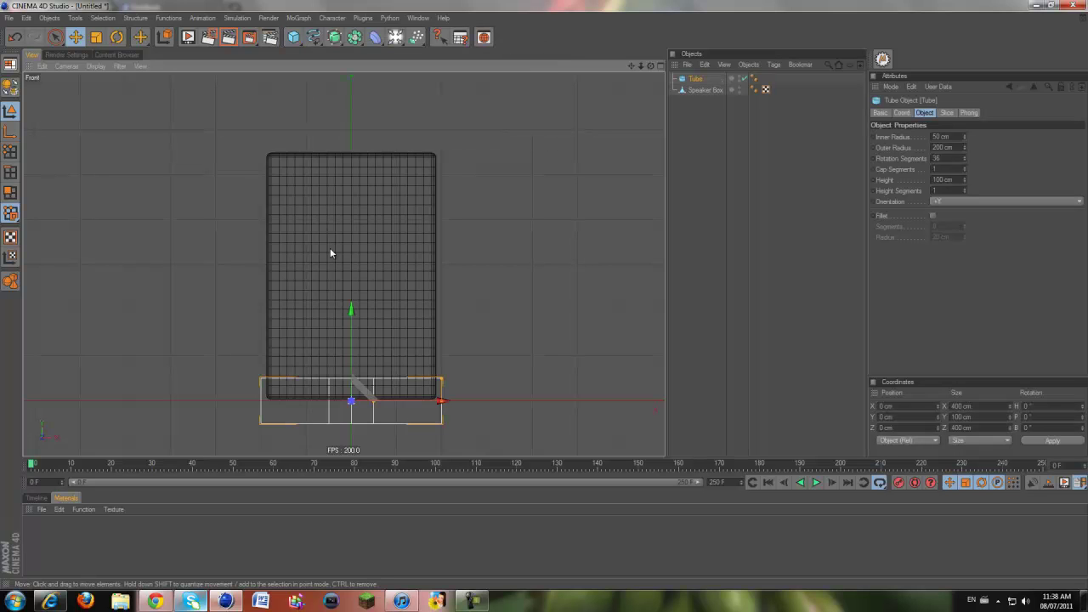
{"action": "left_click", "coordinate": [928, 113]}
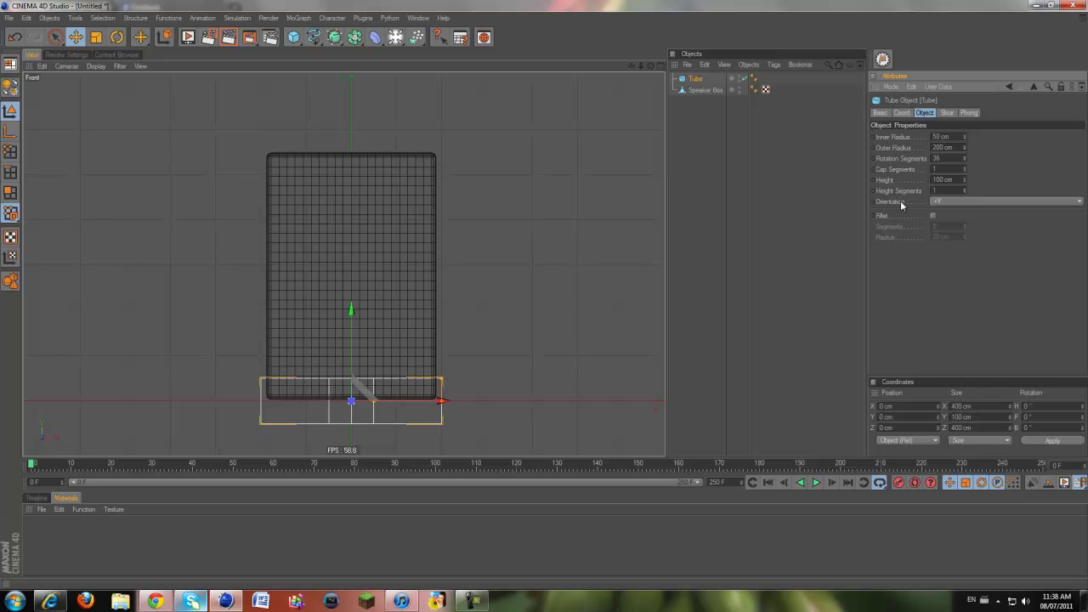
{"action": "left_click", "coordinate": [946, 202]}
{"action": "left_click", "coordinate": [942, 211]}
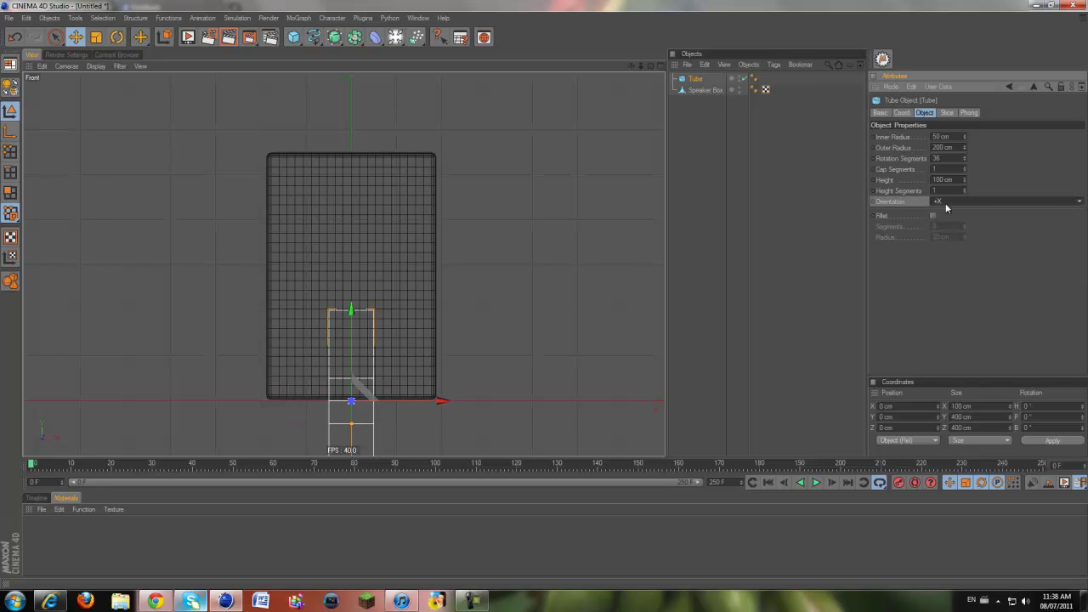
{"action": "left_click", "coordinate": [945, 200]}
{"action": "left_click", "coordinate": [933, 254]}
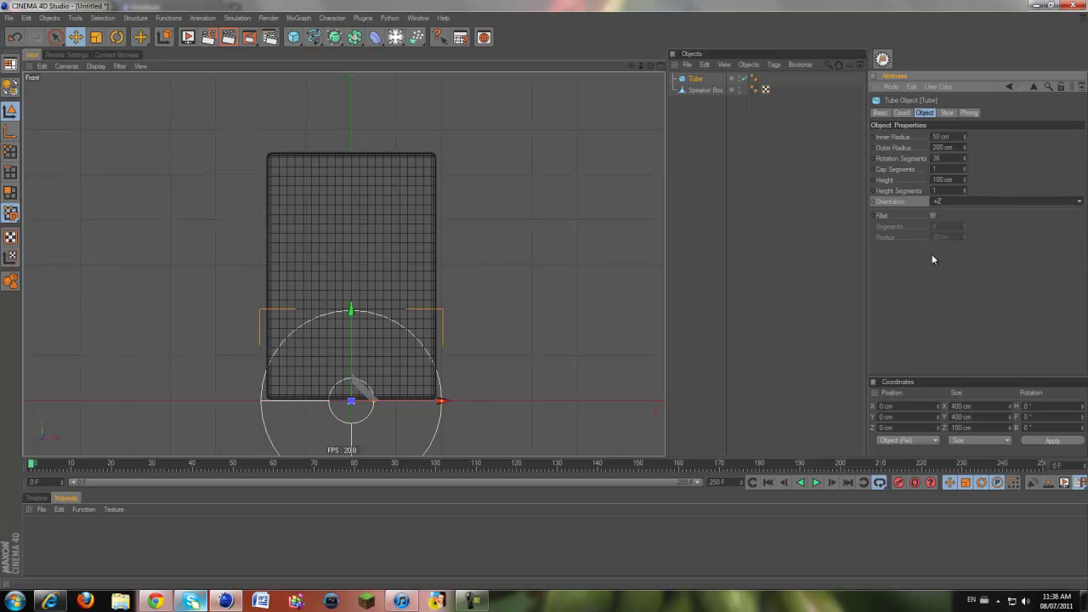
{"action": "left_click_drag", "start_coordinate": [350, 312], "coordinate": [544, 293]}
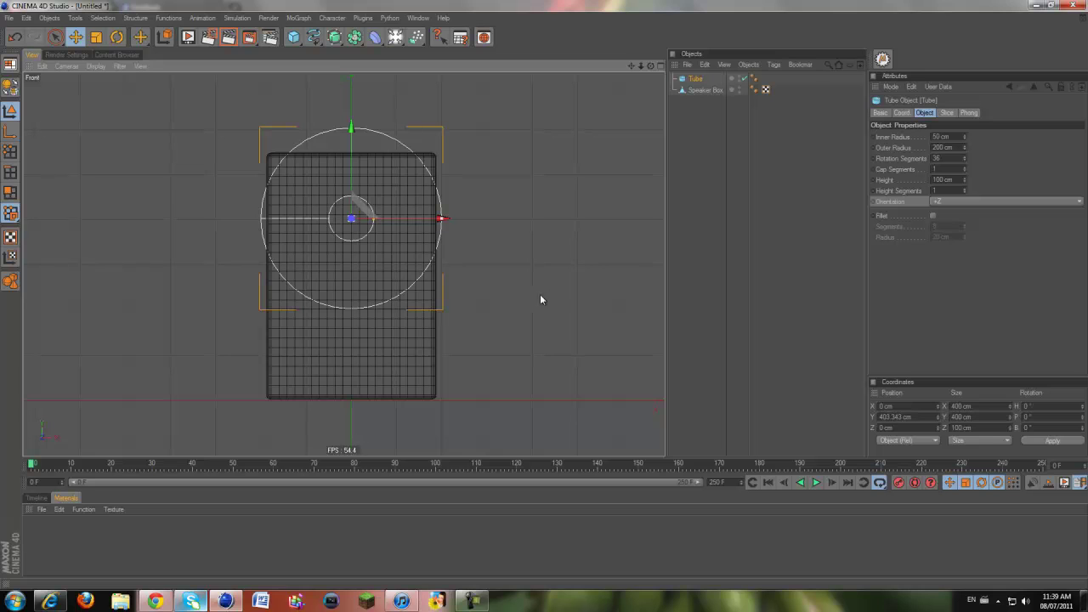
Try an inner radius of 70 cm and an outer radius of about 128 cm for the tube.
{"action": "left_click_drag", "start_coordinate": [374, 219], "coordinate": [383, 218]}
{"action": "left_click", "coordinate": [948, 136]}
{"action": "double_click", "coordinate": [949, 136]}
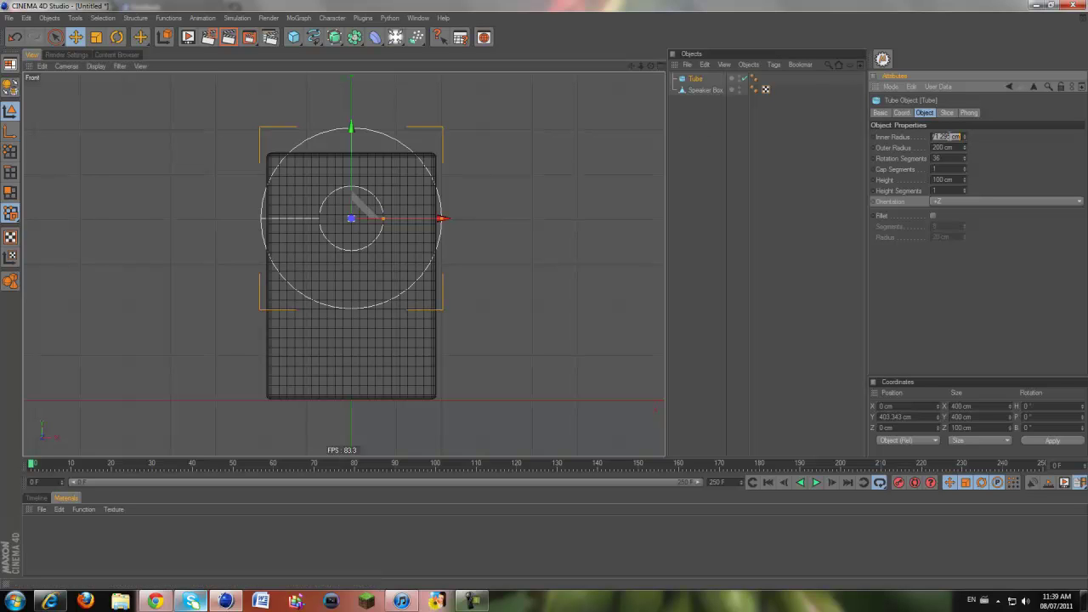
{"action": "type", "text": "1"}
{"action": "left_click_drag", "start_coordinate": [965, 150], "coordinate": [965, 150]}
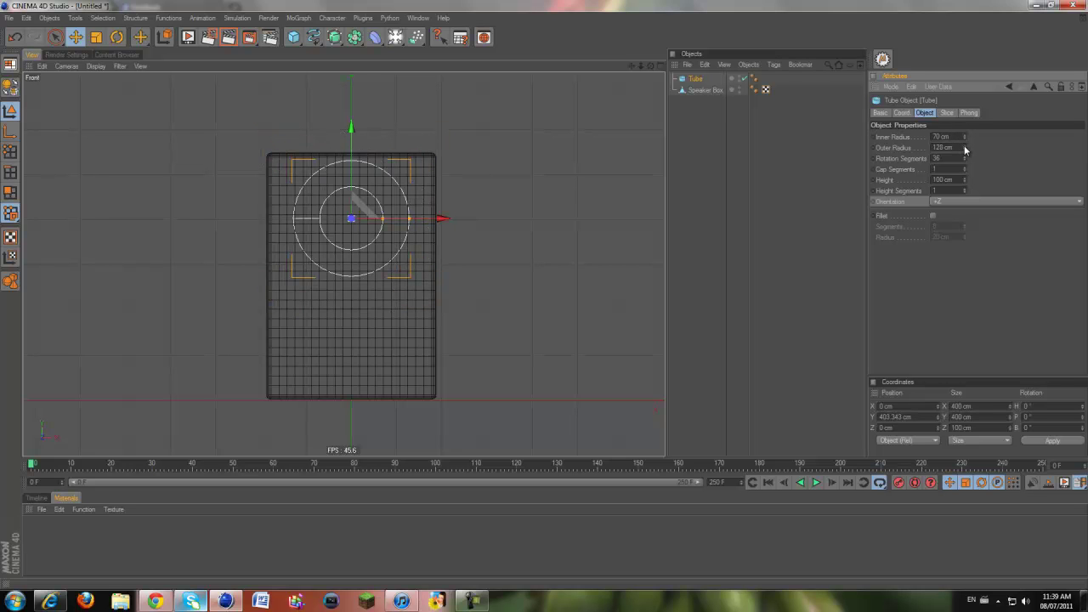
Set the tube's inner radius to 50 cm and its outer radius to 100 cm.
{"action": "double_click", "coordinate": [958, 136]}
{"action": "type", "text": "50"}
{"action": "key", "text": "Return"}
{"action": "left_click_drag", "start_coordinate": [964, 148], "coordinate": [964, 148]}
{"action": "double_click", "coordinate": [959, 148]}
{"action": "type", "text": "100"}
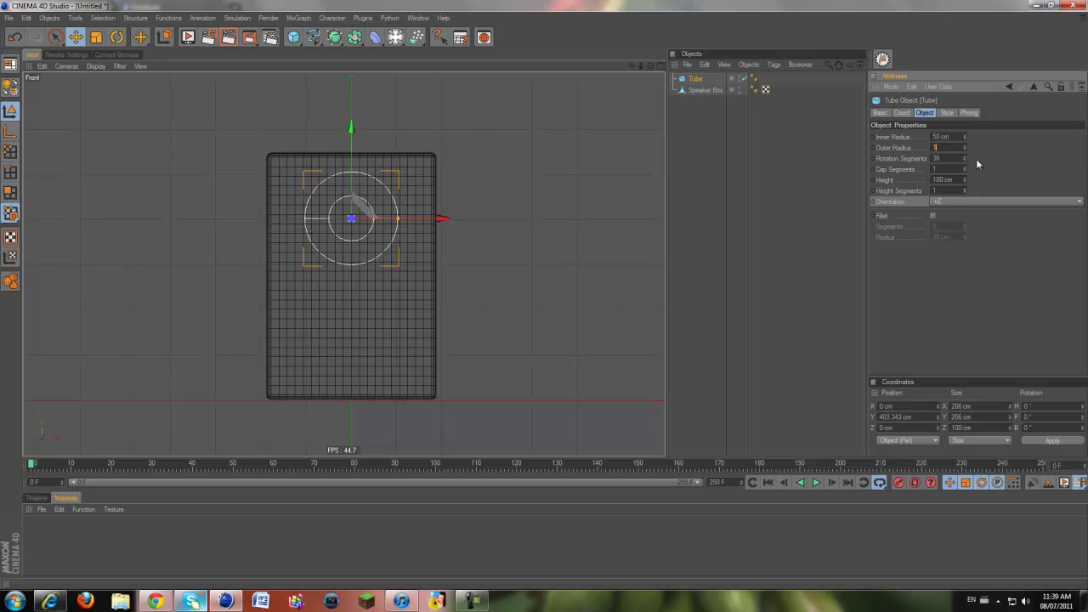
{"action": "key", "text": "Return"}
Frame the tube and speaker box in the right view and set the tube's height to 10 cm.
{"action": "middle_click", "coordinate": [448, 225]}
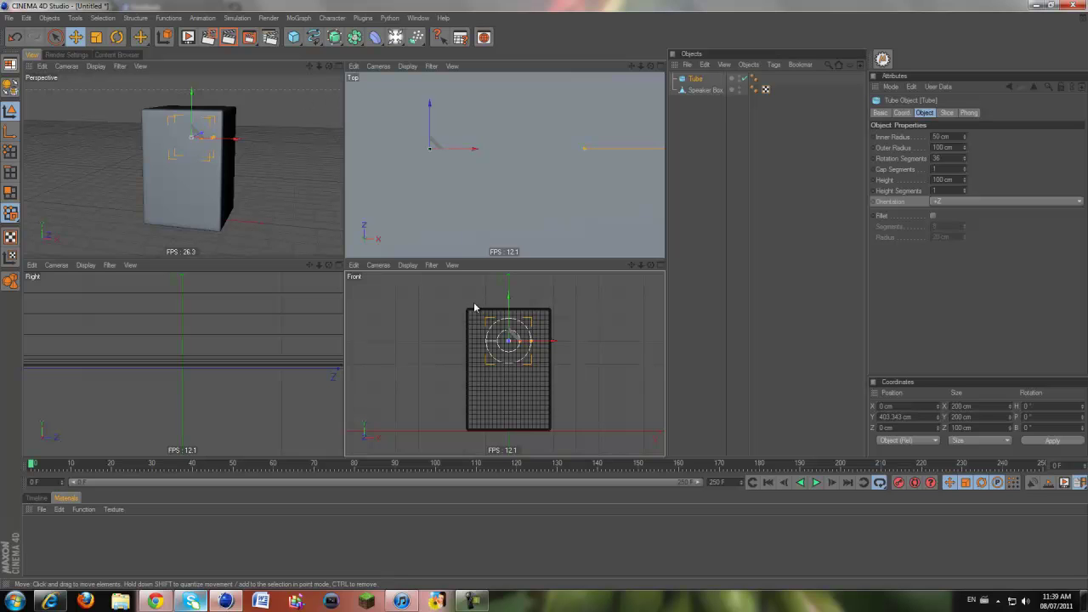
{"action": "scroll", "coordinate": [250, 360], "scroll_direction": "down", "scroll_amount": 1}
{"action": "scroll", "coordinate": [249, 360], "scroll_direction": "down", "scroll_amount": 8}
{"action": "scroll", "coordinate": [308, 277], "scroll_direction": "up", "scroll_amount": 2}
{"action": "left_click_drag", "start_coordinate": [308, 265], "coordinate": [309, 324]}
{"action": "scroll", "coordinate": [287, 298], "scroll_direction": "up", "scroll_amount": 4}
{"action": "left_click_drag", "start_coordinate": [310, 266], "coordinate": [344, 201]}
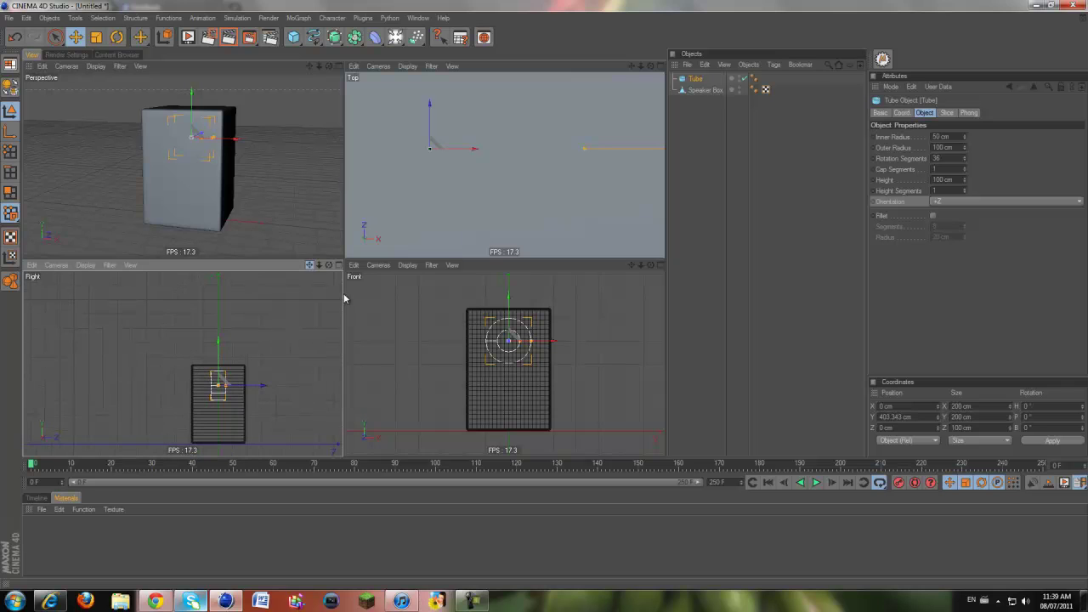
{"action": "left_click", "coordinate": [953, 180]}
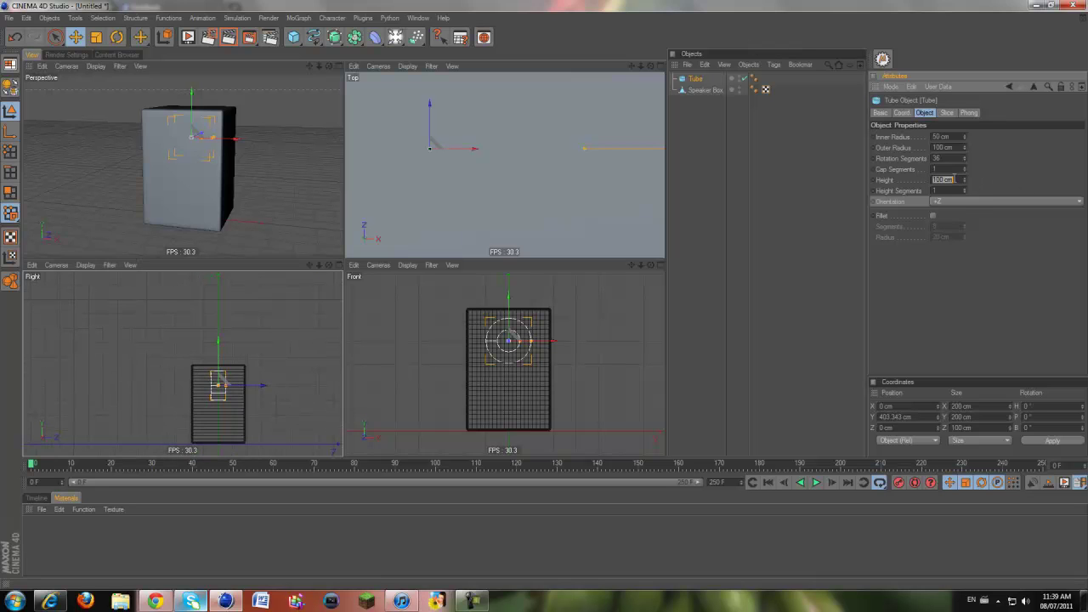
{"action": "type", "text": "4"}
{"action": "type", "text": "0"}
{"action": "key", "text": "Return"}
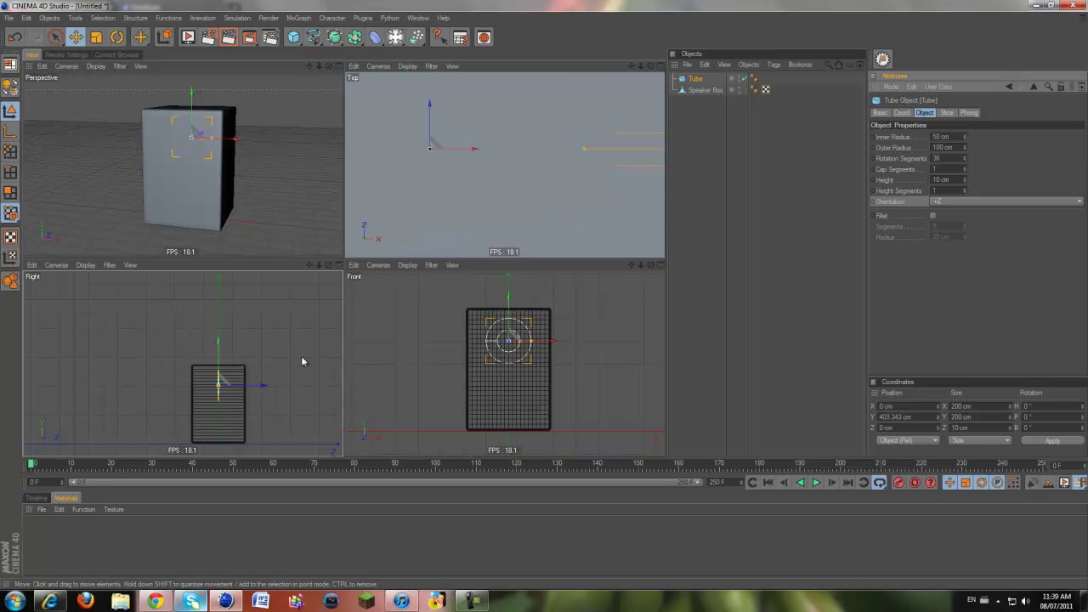
Move the tube in the right view onto the speaker box's front face, to about -187 cm in Z.
{"action": "scroll", "coordinate": [265, 362], "scroll_direction": "up", "scroll_amount": 2}
{"action": "left_click_drag", "start_coordinate": [286, 401], "coordinate": [239, 401]}
{"action": "scroll", "coordinate": [294, 179], "scroll_direction": "up", "scroll_amount": 3}
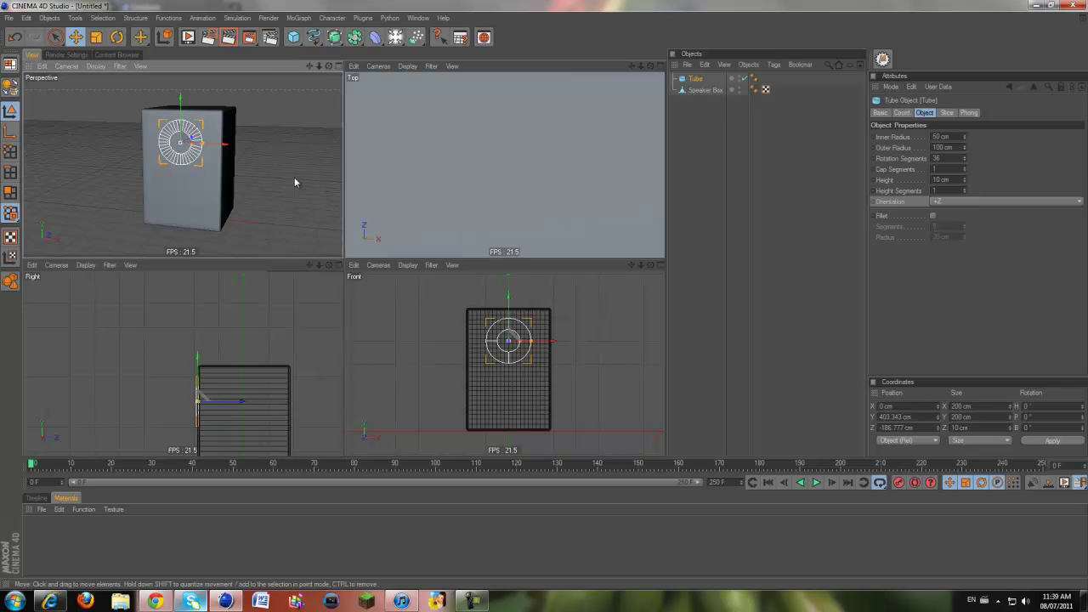
Try a height of 20 cm for the tube in the perspective view.
{"action": "left_click", "coordinate": [294, 176]}
{"action": "scroll", "coordinate": [275, 166], "scroll_direction": "up", "scroll_amount": 5}
{"action": "middle_click", "coordinate": [203, 92]}
{"action": "left_click", "coordinate": [349, 102]}
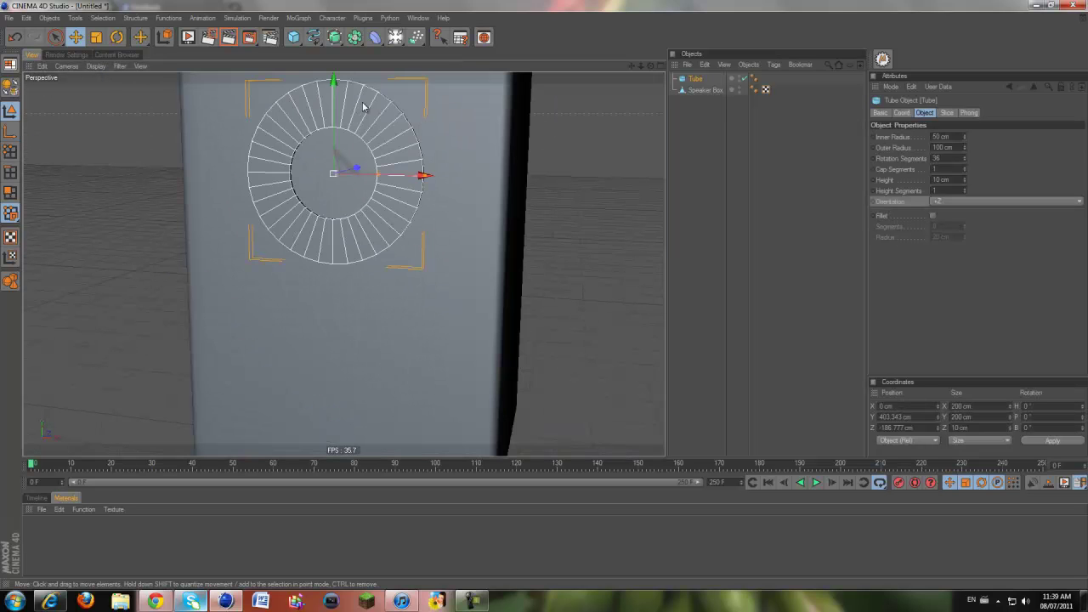
{"action": "scroll", "coordinate": [532, 108], "scroll_direction": "down", "scroll_amount": 1}
{"action": "left_click_drag", "start_coordinate": [631, 66], "coordinate": [545, 295]}
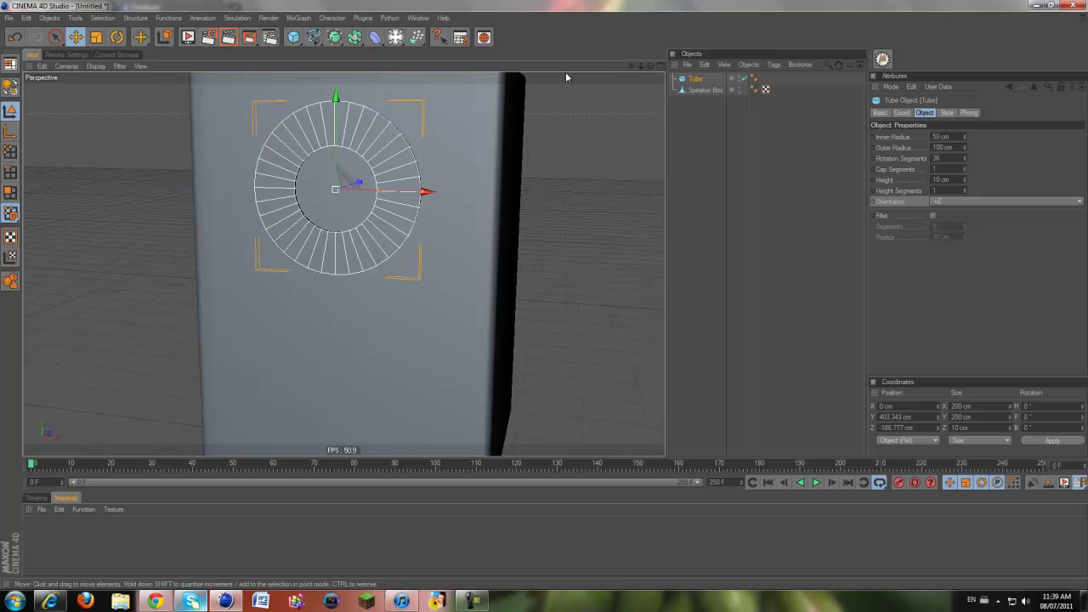
{"action": "double_click", "coordinate": [951, 180]}
{"action": "type", "text": "20"}
{"action": "key", "text": "Return"}
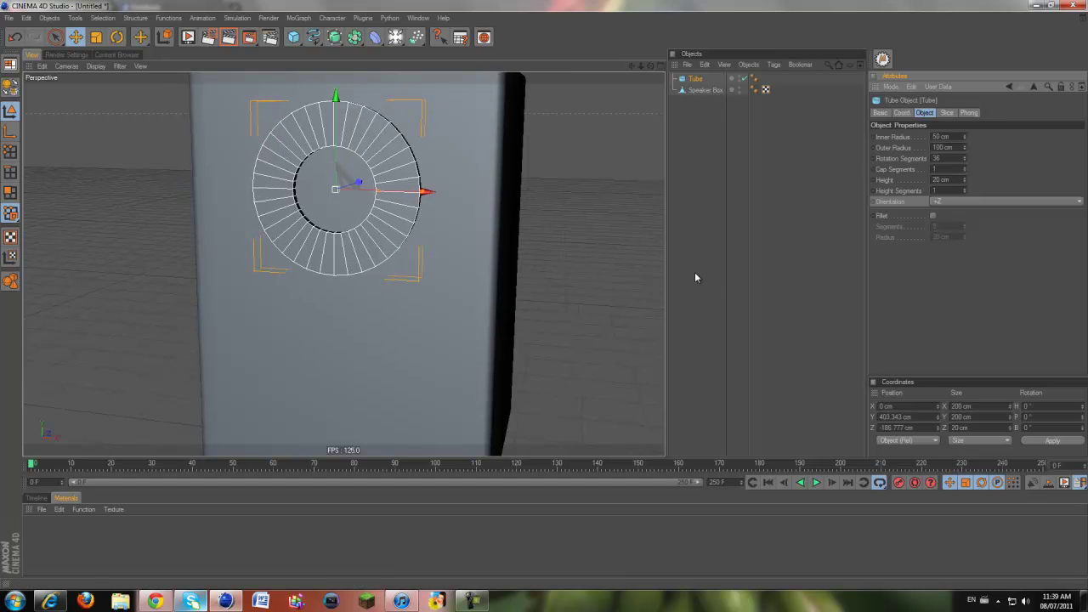
Nudge the tube slightly along Z and set its height back to 10 cm.
{"action": "left_click", "coordinate": [359, 182]}
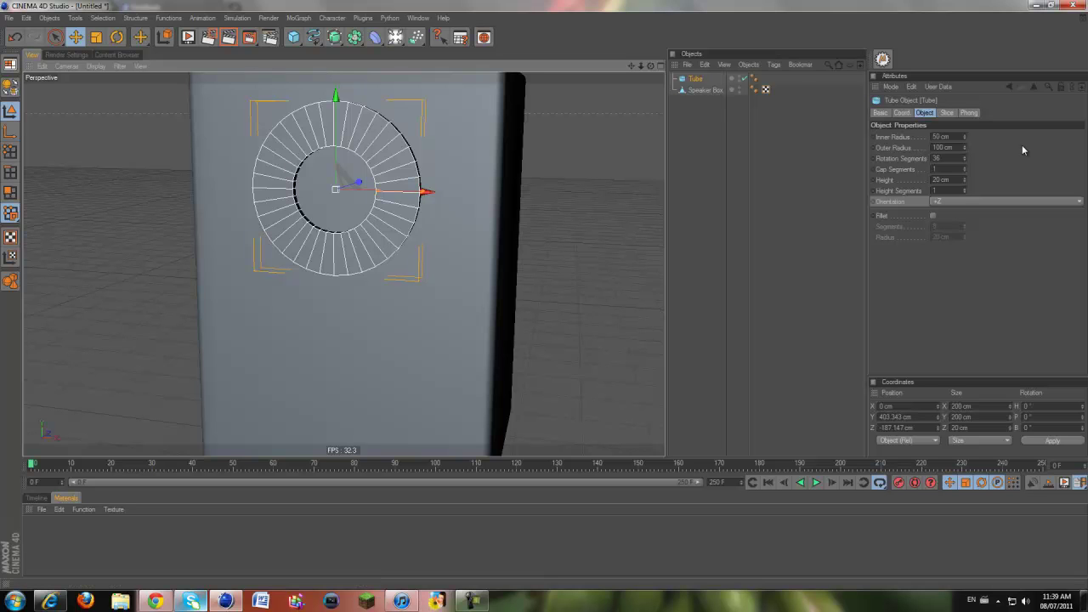
{"action": "left_click", "coordinate": [945, 179]}
{"action": "type", "text": "10"}
{"action": "key", "text": "Return"}
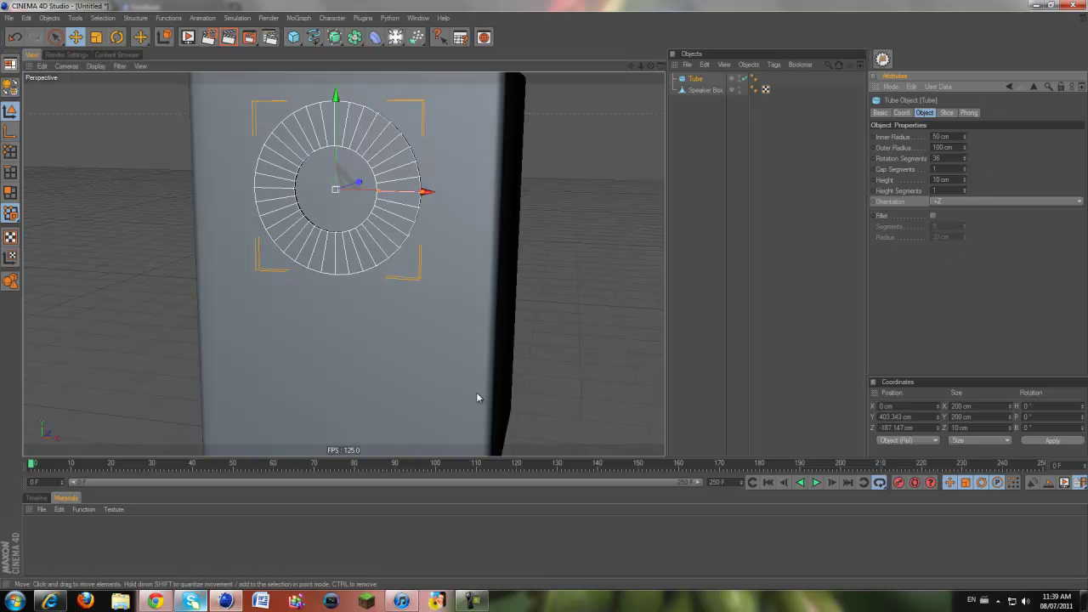
Shift the tube outward from the box's front face to about -192.6 cm in Z using the right view.
{"action": "middle_click", "coordinate": [476, 392]}
{"action": "middle_click", "coordinate": [265, 362]}
{"action": "scroll", "coordinate": [480, 161], "scroll_direction": "up", "scroll_amount": 3}
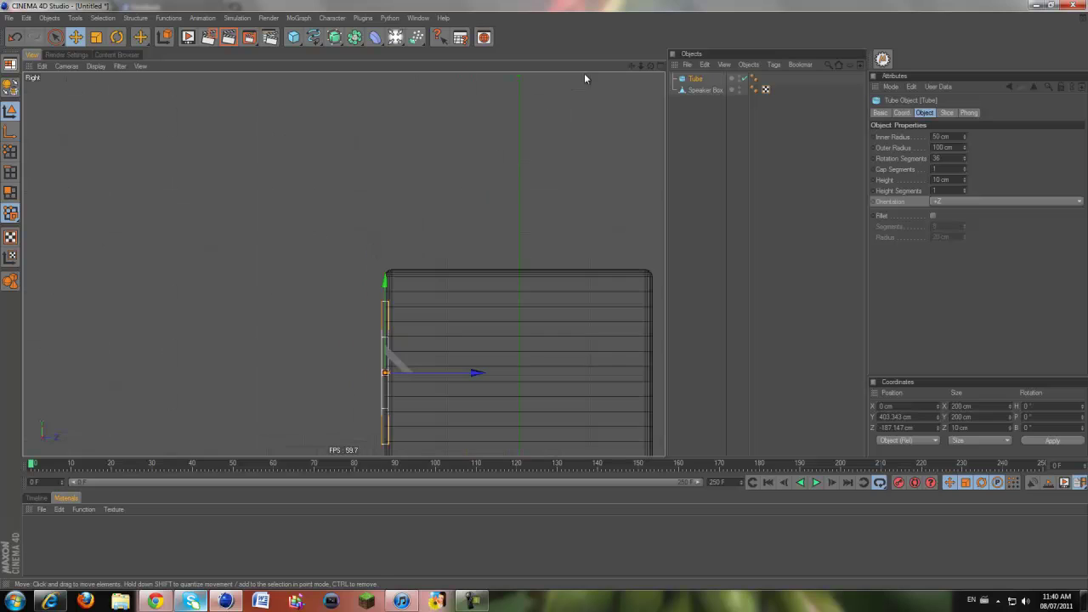
{"action": "left_click_drag", "start_coordinate": [631, 66], "coordinate": [396, 284]}
{"action": "scroll", "coordinate": [395, 284], "scroll_direction": "up", "scroll_amount": 6}
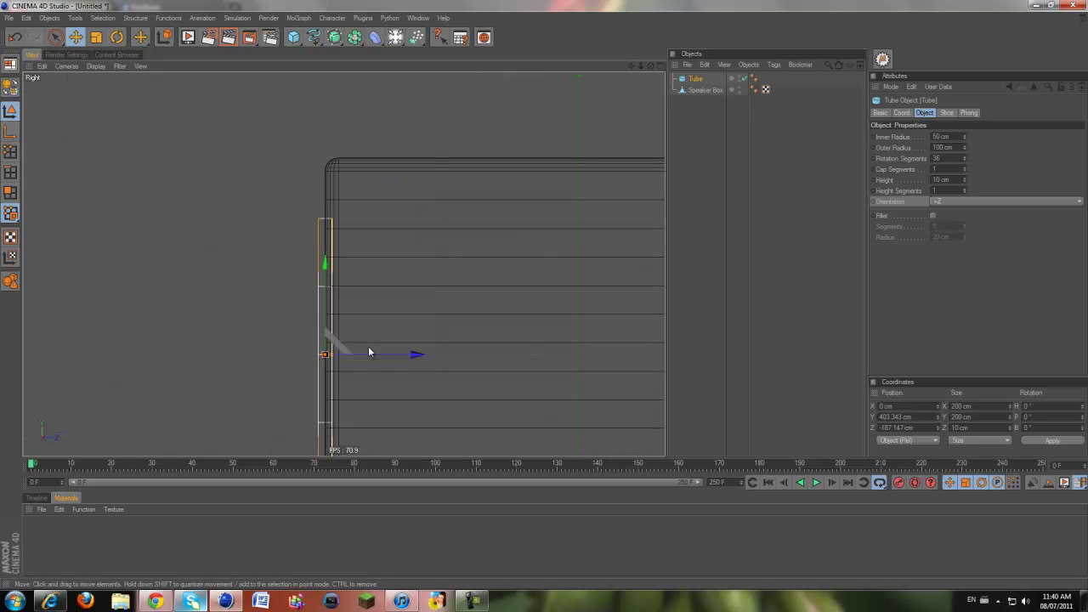
{"action": "left_click_drag", "start_coordinate": [384, 361], "coordinate": [545, 295]}
{"action": "middle_click", "coordinate": [299, 293]}
{"action": "middle_click", "coordinate": [255, 187]}
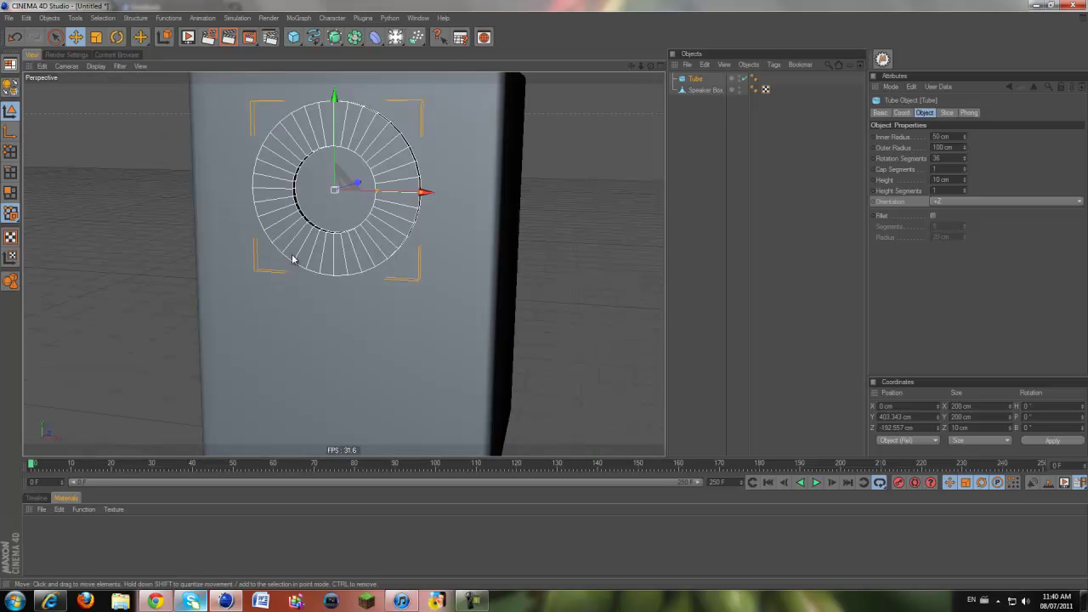
Examine the tube's placement on the speaker box, switching between the four-view layout and single enlarged views.
{"action": "middle_click", "coordinate": [577, 141]}
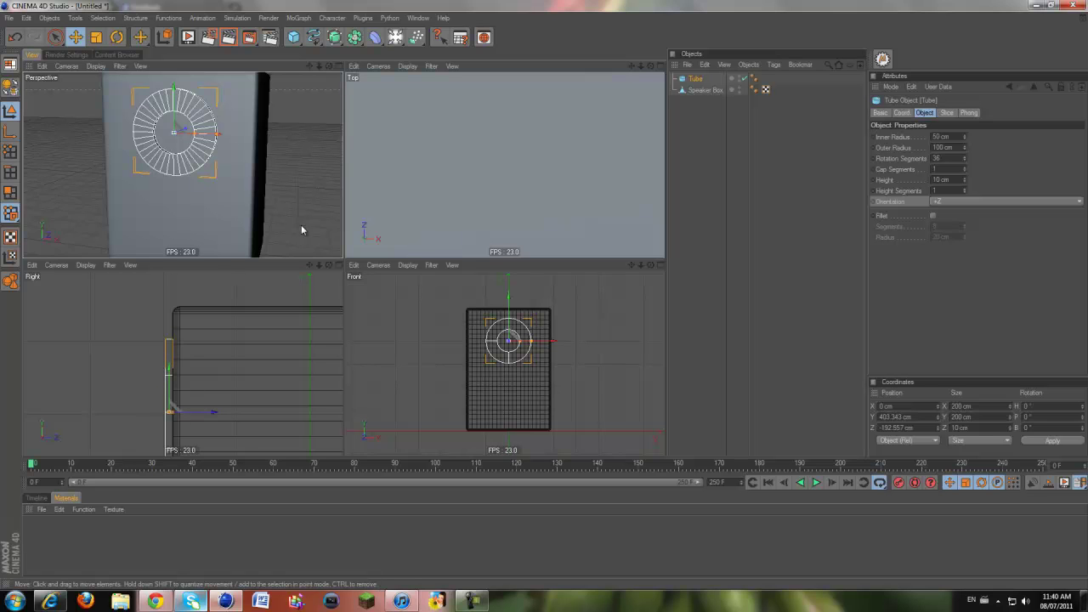
{"action": "middle_click", "coordinate": [263, 126]}
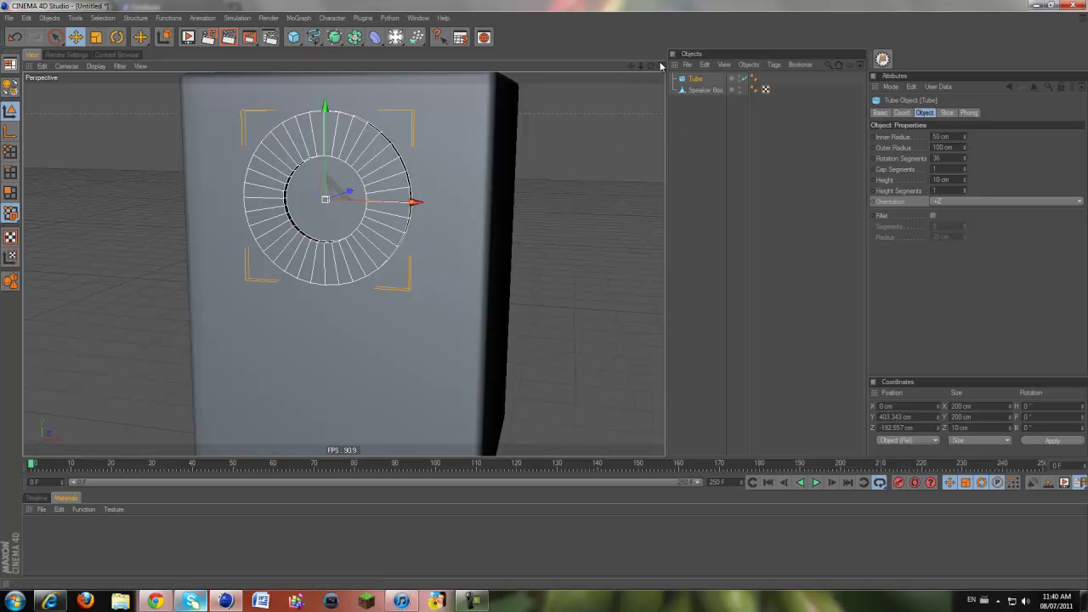
{"action": "middle_click", "coordinate": [330, 284]}
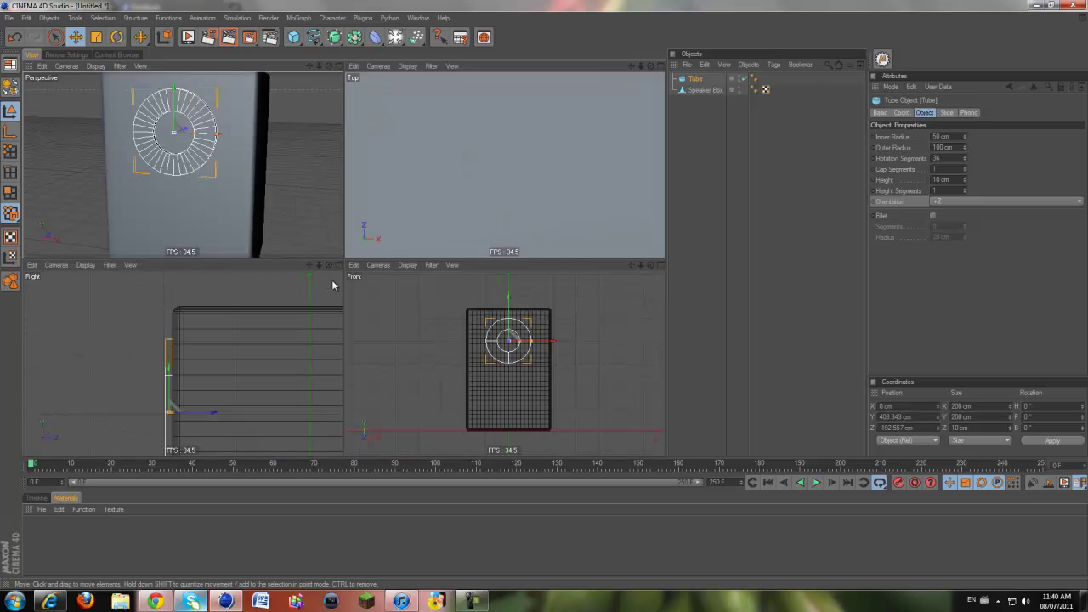
{"action": "middle_click", "coordinate": [399, 355]}
{"action": "middle_click", "coordinate": [393, 354]}
{"action": "middle_click", "coordinate": [332, 219]}
{"action": "middle_click", "coordinate": [304, 301]}
{"action": "middle_click", "coordinate": [298, 312]}
{"action": "middle_click", "coordinate": [459, 204]}
{"action": "middle_click", "coordinate": [532, 151]}
{"action": "middle_click", "coordinate": [383, 174]}
{"action": "middle_click", "coordinate": [298, 182]}
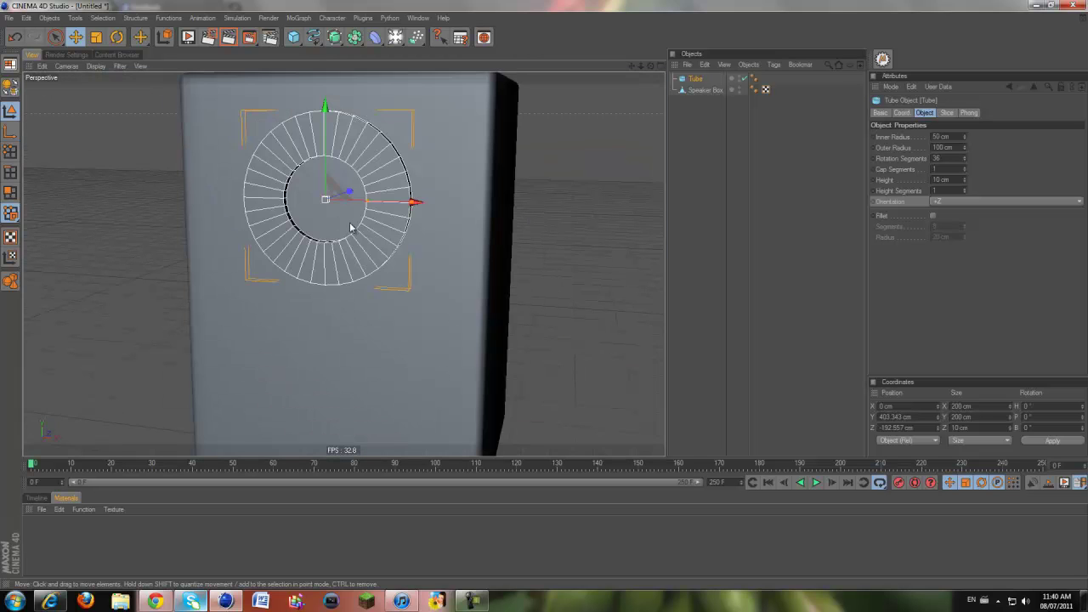
{"action": "middle_click", "coordinate": [515, 179]}
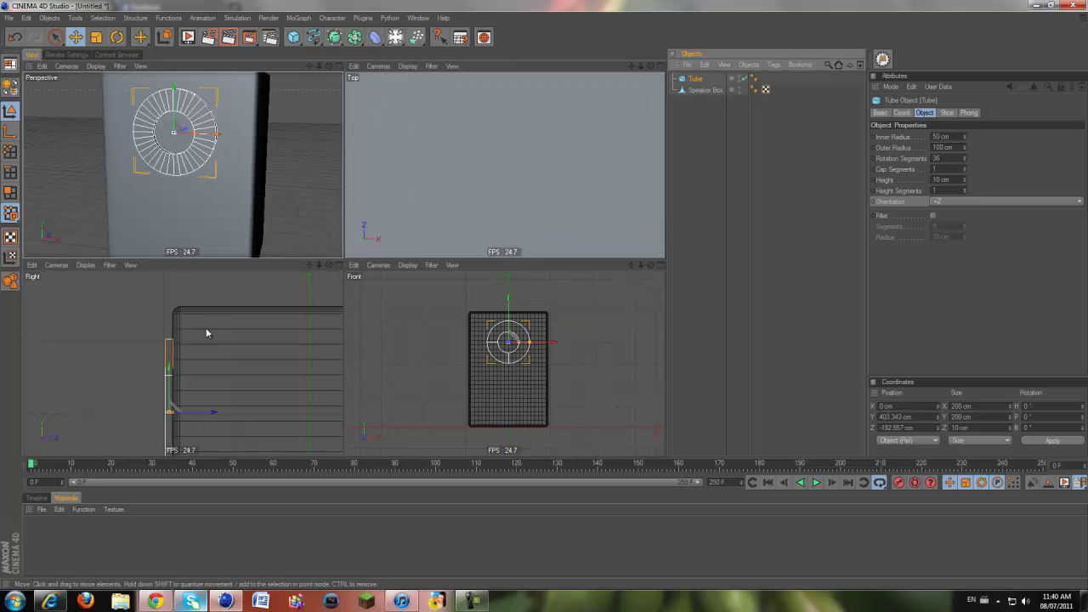
{"action": "middle_click", "coordinate": [207, 333]}
{"action": "middle_click", "coordinate": [219, 335]}
{"action": "middle_click", "coordinate": [330, 102]}
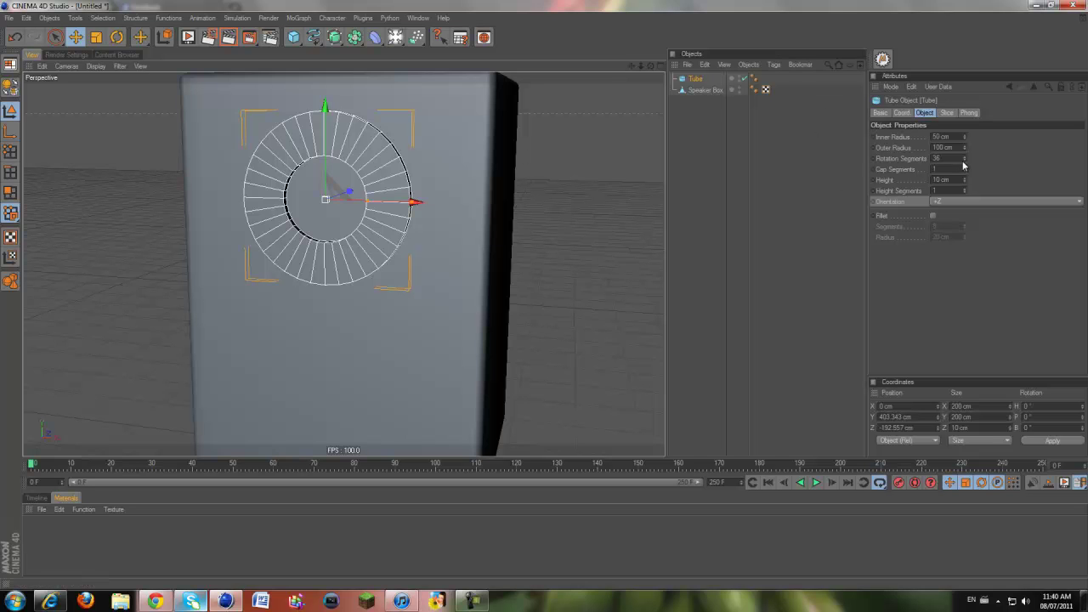
Set the tube's rotation segments to 70 and enable its fillet with a 3 cm radius.
{"action": "left_click_drag", "start_coordinate": [964, 162], "coordinate": [964, 161]}
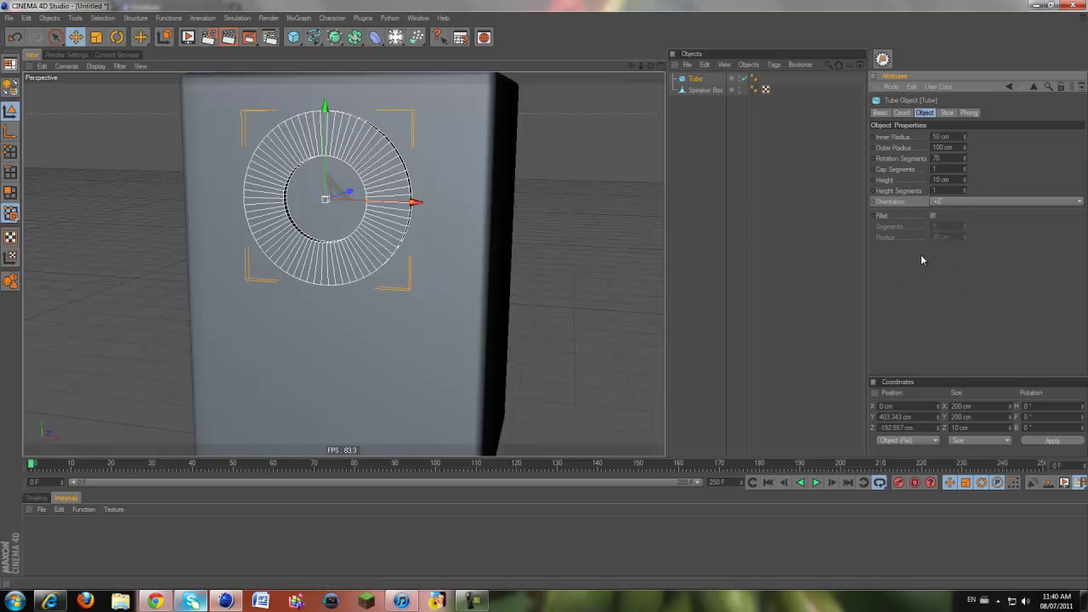
{"action": "left_click", "coordinate": [932, 216]}
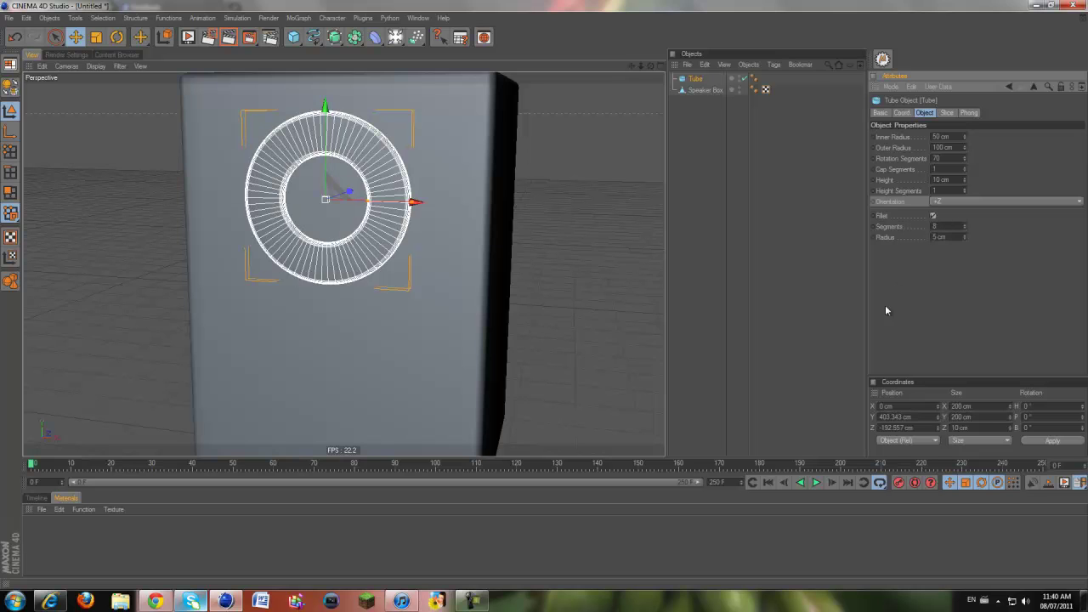
{"action": "left_click", "coordinate": [744, 279]}
{"action": "left_click", "coordinate": [357, 225]}
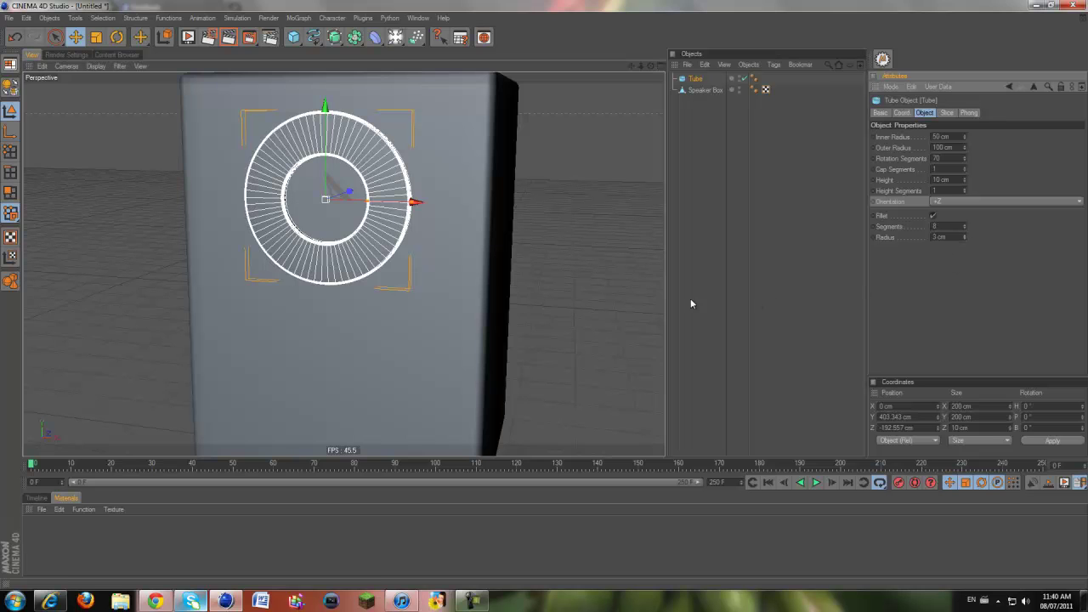
{"action": "left_click", "coordinate": [656, 297]}
{"action": "left_click", "coordinate": [304, 253]}
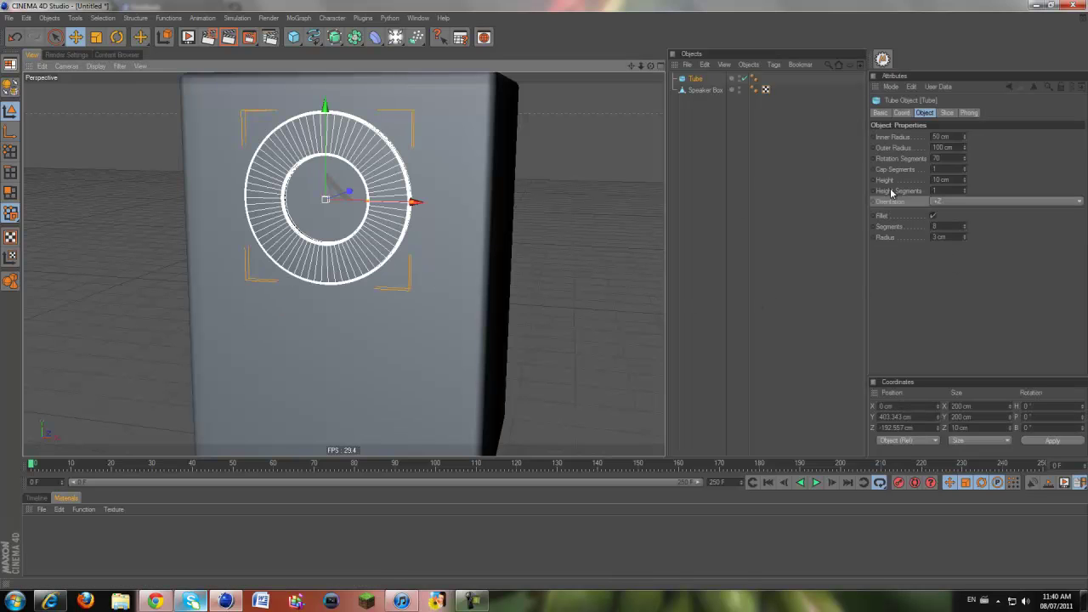
Reduce the tube's fillet radius to 2 cm and its fillet segments to 6.
{"action": "left_click", "coordinate": [707, 328]}
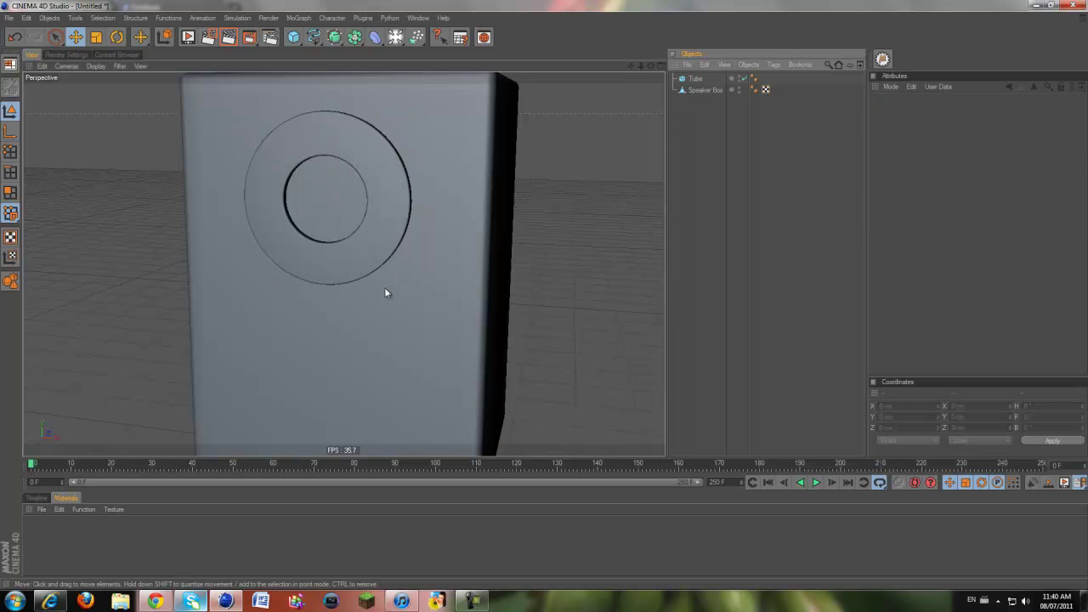
{"action": "left_click", "coordinate": [368, 273]}
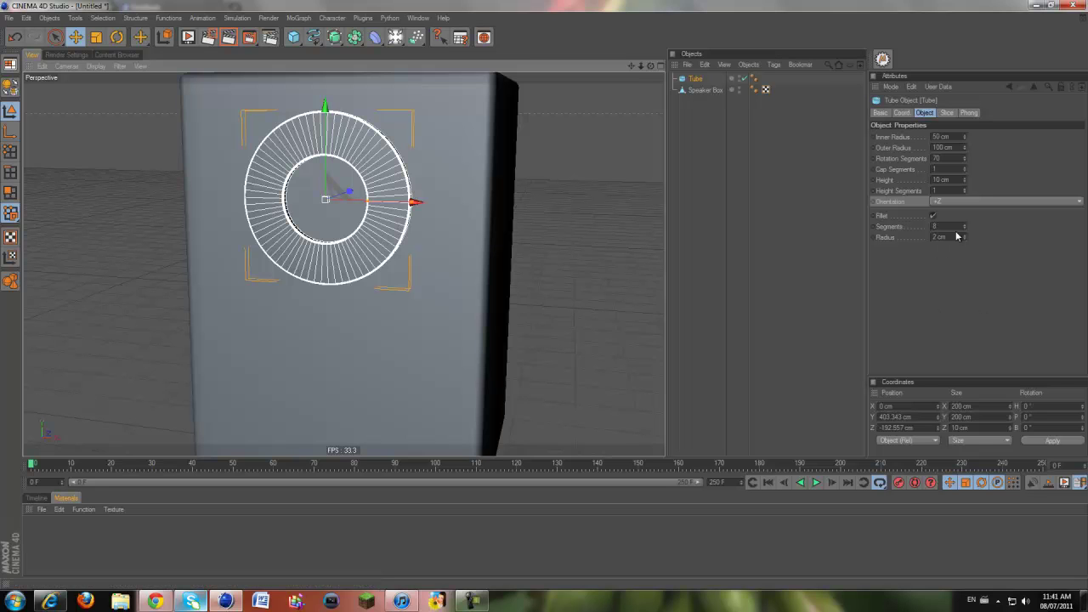
{"action": "left_click", "coordinate": [964, 230]}
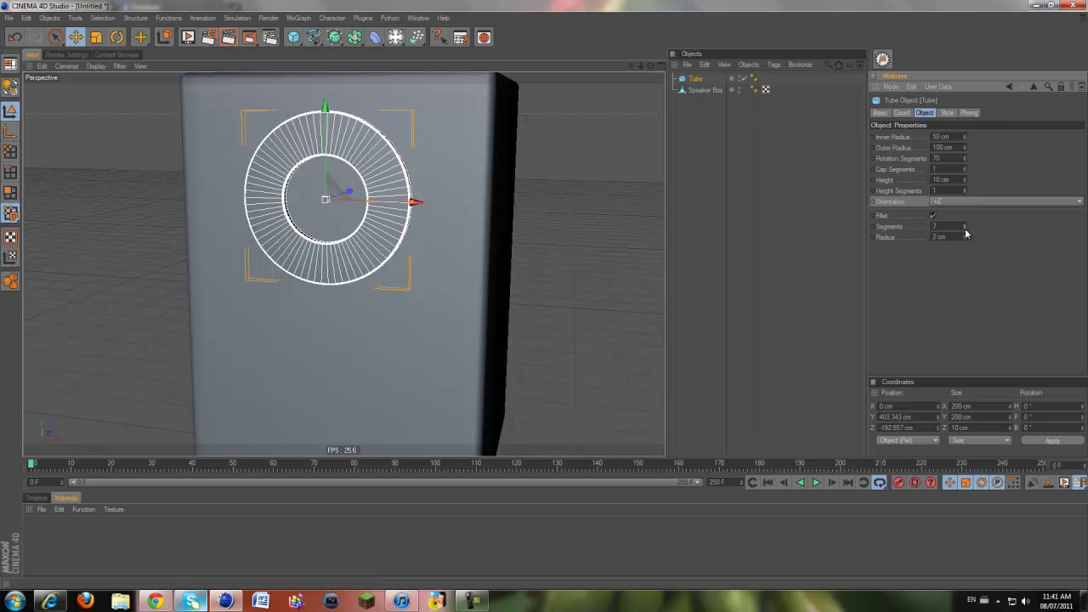
{"action": "left_click", "coordinate": [576, 350]}
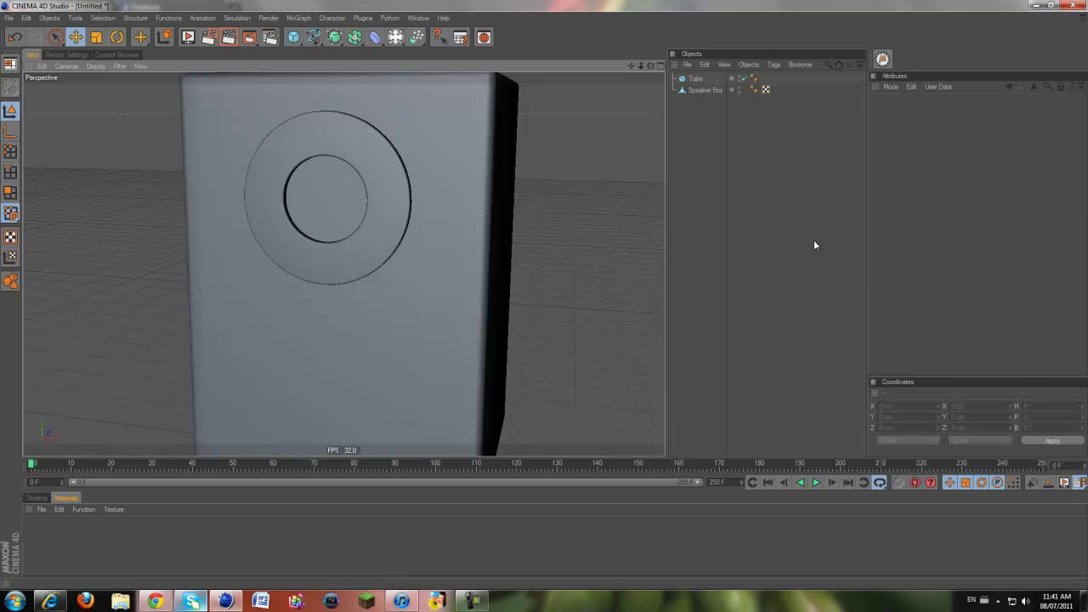
{"action": "left_click", "coordinate": [262, 226]}
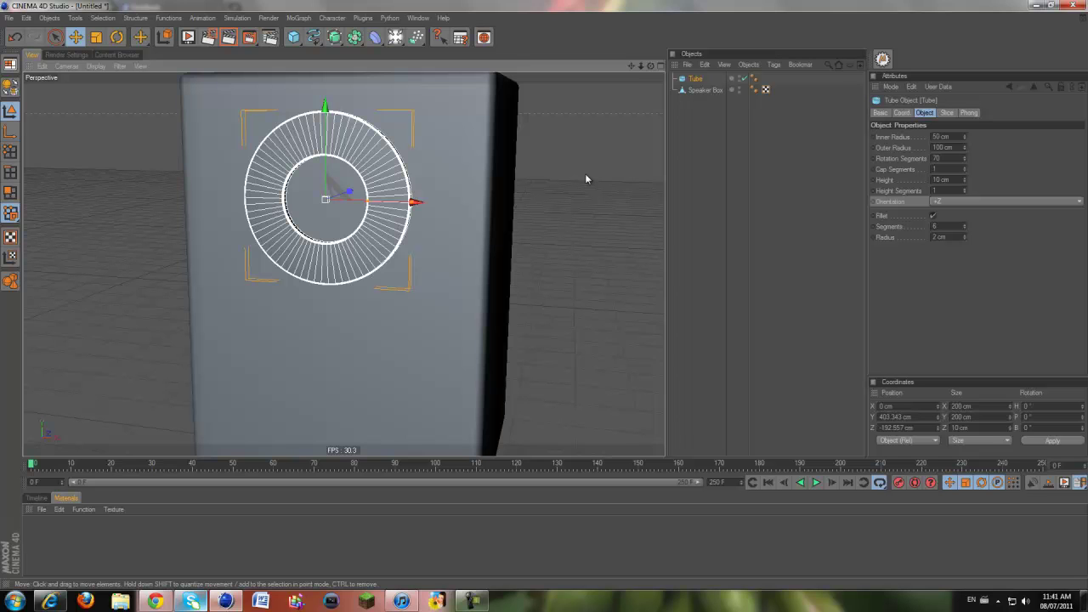
{"action": "left_click", "coordinate": [717, 164]}
{"action": "scroll", "coordinate": [497, 163], "scroll_direction": "down", "scroll_amount": 4}
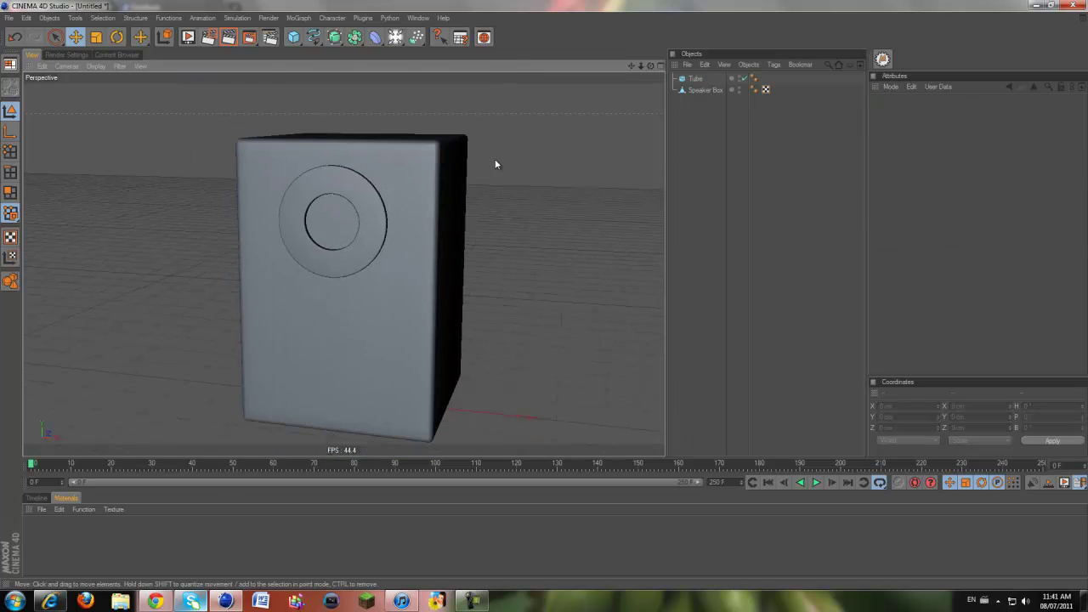
Raise the tube on the speaker box's front face to about 421.5 cm in Y.
{"action": "left_click_drag", "start_coordinate": [543, 295], "coordinate": [545, 296]}
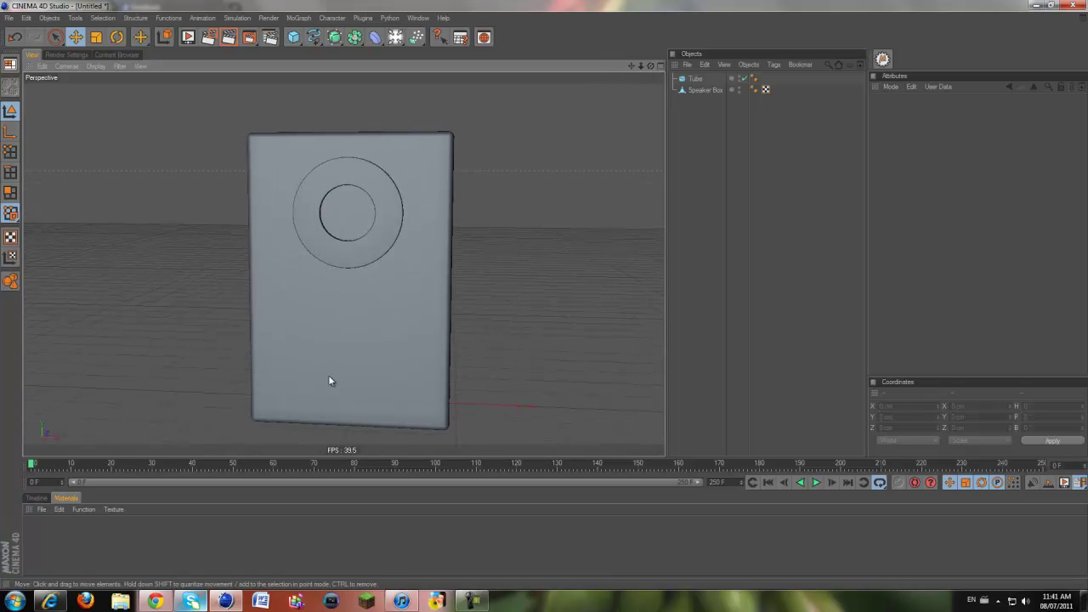
{"action": "left_click", "coordinate": [309, 219]}
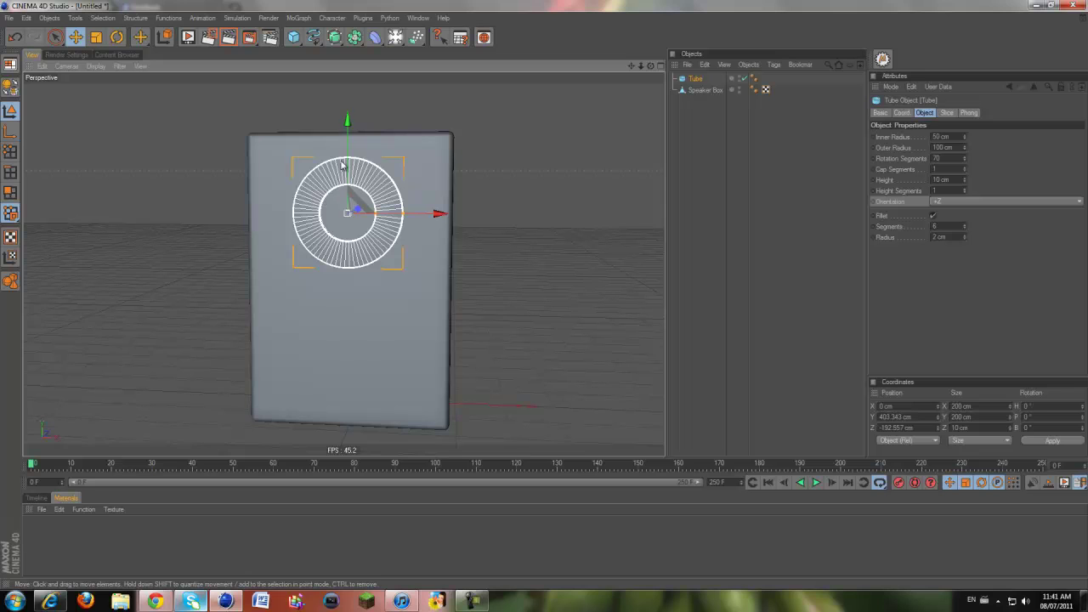
{"action": "left_click_drag", "start_coordinate": [348, 161], "coordinate": [349, 151]}
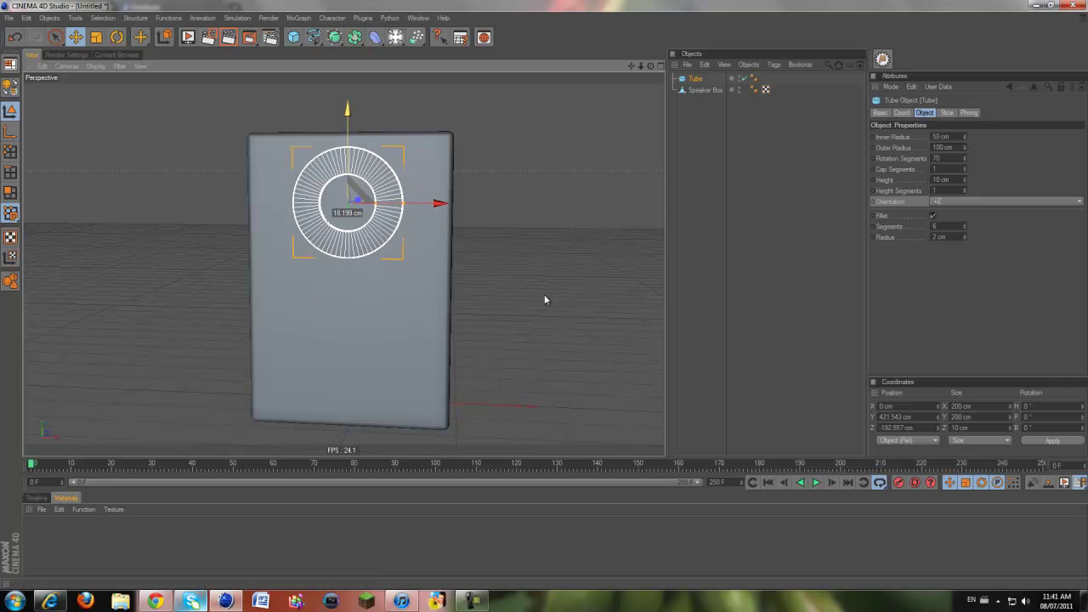
{"action": "left_click", "coordinate": [510, 204]}
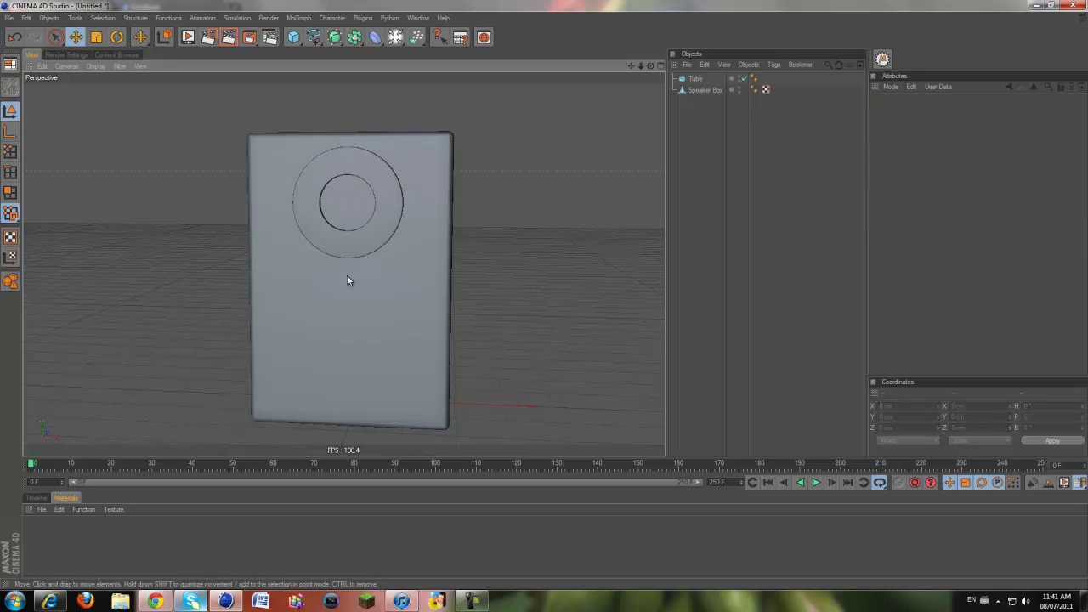
Set the tube's inner radius to 40 cm and its outer radius to 90 cm.
{"action": "left_click", "coordinate": [360, 241]}
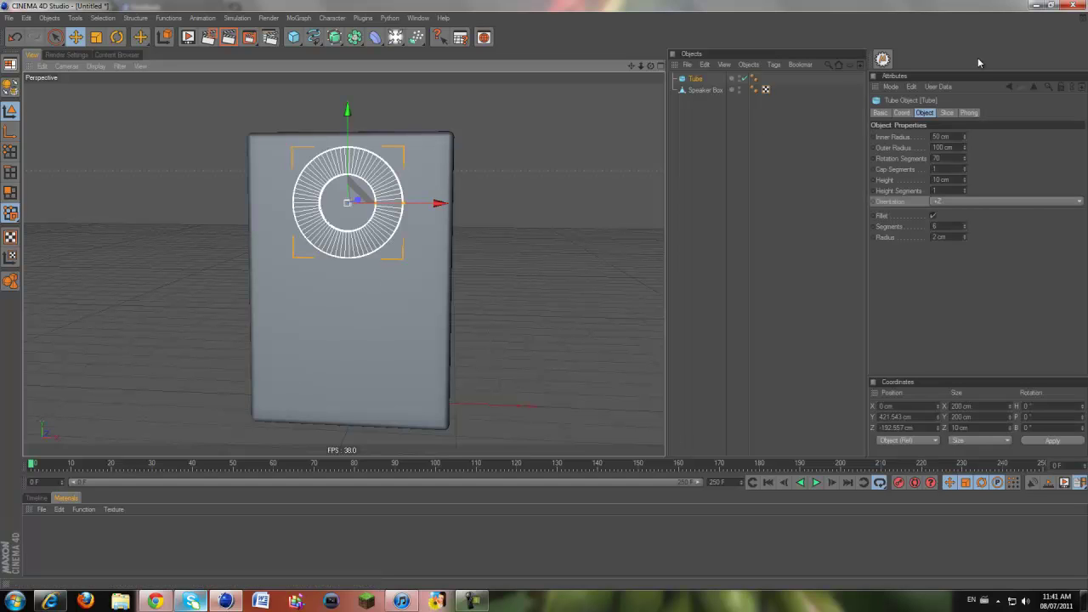
{"action": "double_click", "coordinate": [963, 137]}
{"action": "type", "text": "40"}
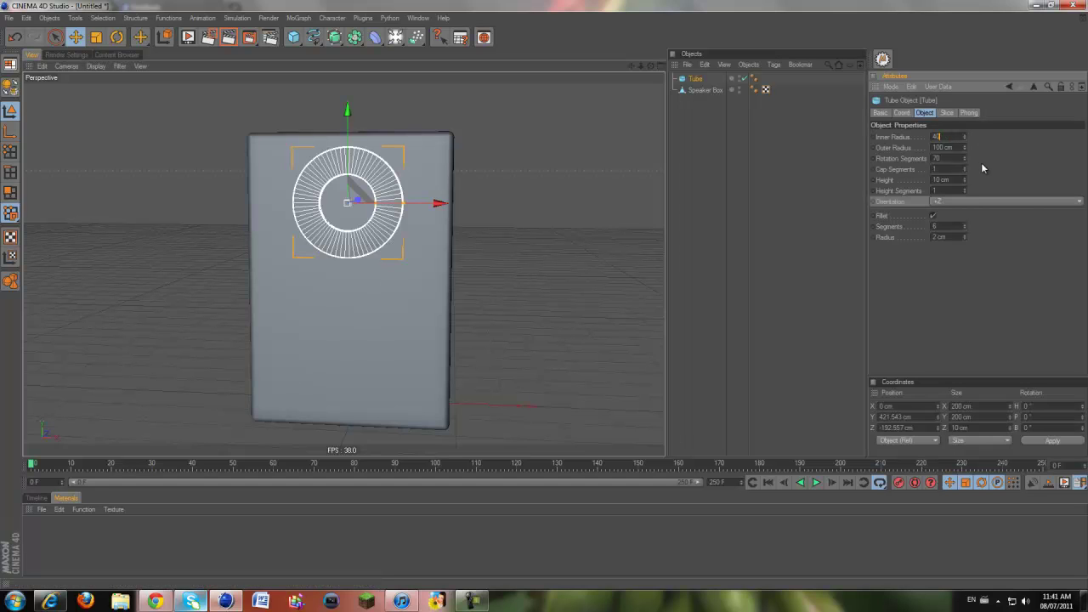
{"action": "key", "text": "Return"}
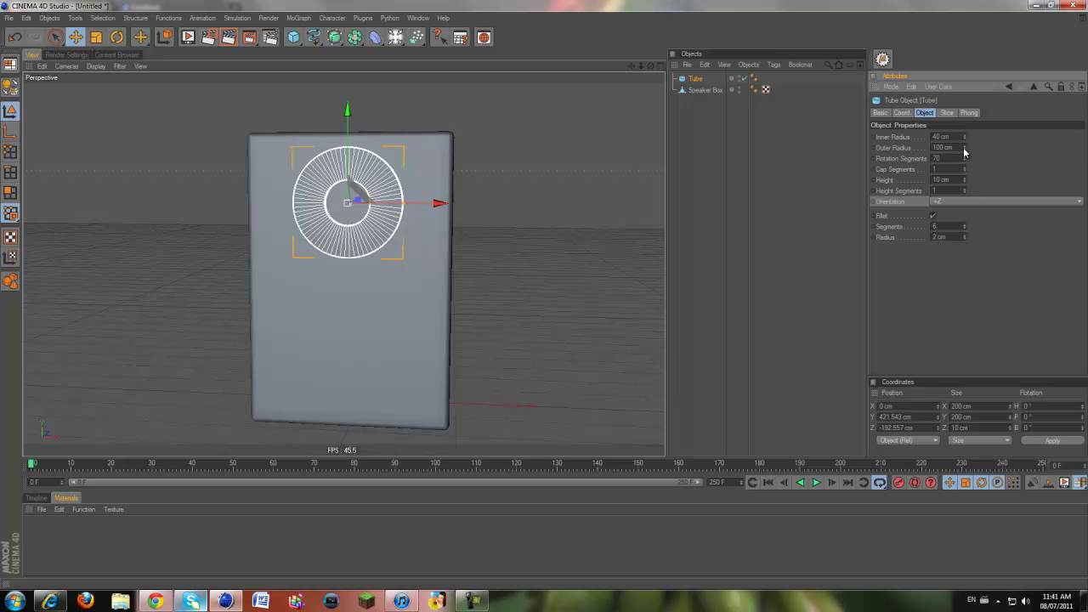
{"action": "left_click_drag", "start_coordinate": [966, 152], "coordinate": [964, 154]}
{"action": "double_click", "coordinate": [959, 147]}
{"action": "type", "text": "90"}
{"action": "key", "text": "Return"}
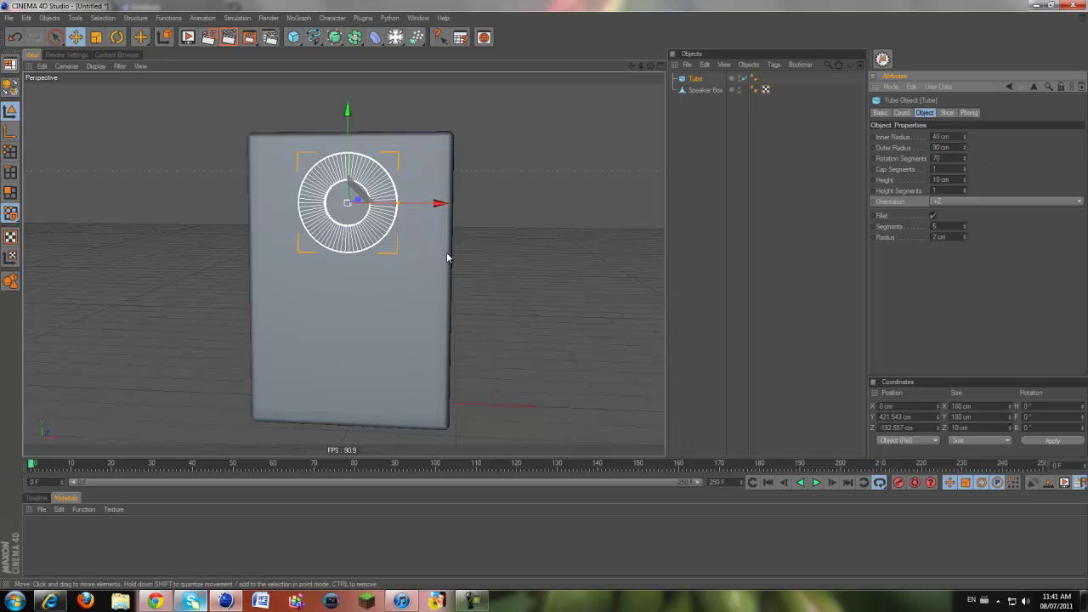
Examine the resized tube's proportions on the speaker box from the front and from an angle.
{"action": "left_click", "coordinate": [482, 232]}
{"action": "scroll", "coordinate": [486, 174], "scroll_direction": "up", "scroll_amount": 2}
{"action": "scroll", "coordinate": [489, 175], "scroll_direction": "down", "scroll_amount": 1}
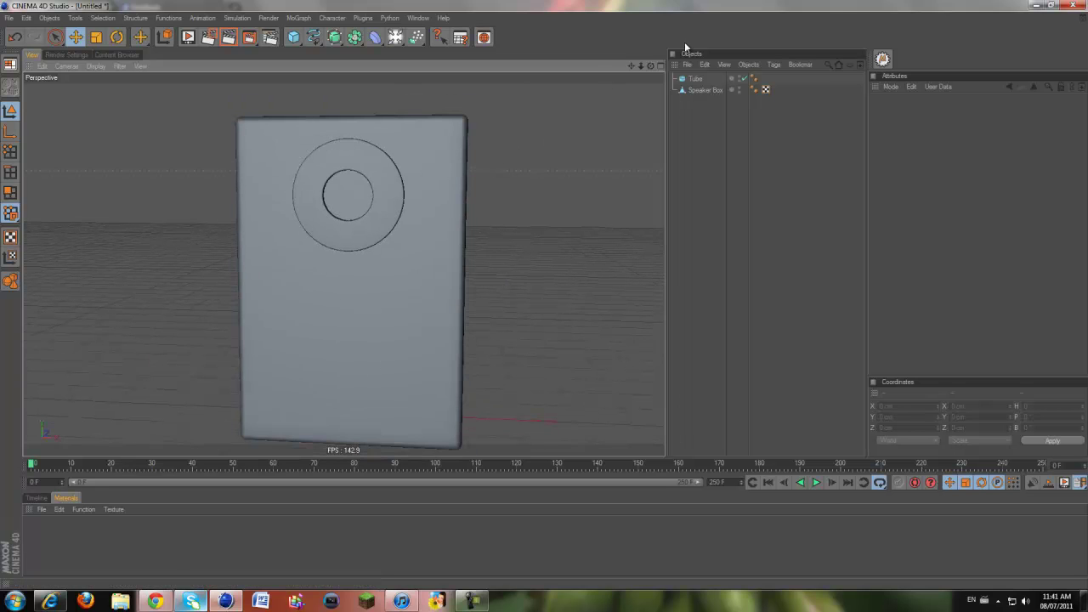
{"action": "left_click_drag", "start_coordinate": [650, 66], "coordinate": [623, 72]}
{"action": "left_click", "coordinate": [323, 226]}
{"action": "left_click", "coordinate": [485, 241]}
{"action": "scroll", "coordinate": [322, 171], "scroll_direction": "down", "scroll_amount": 3}
{"action": "scroll", "coordinate": [319, 224], "scroll_direction": "up", "scroll_amount": 2}
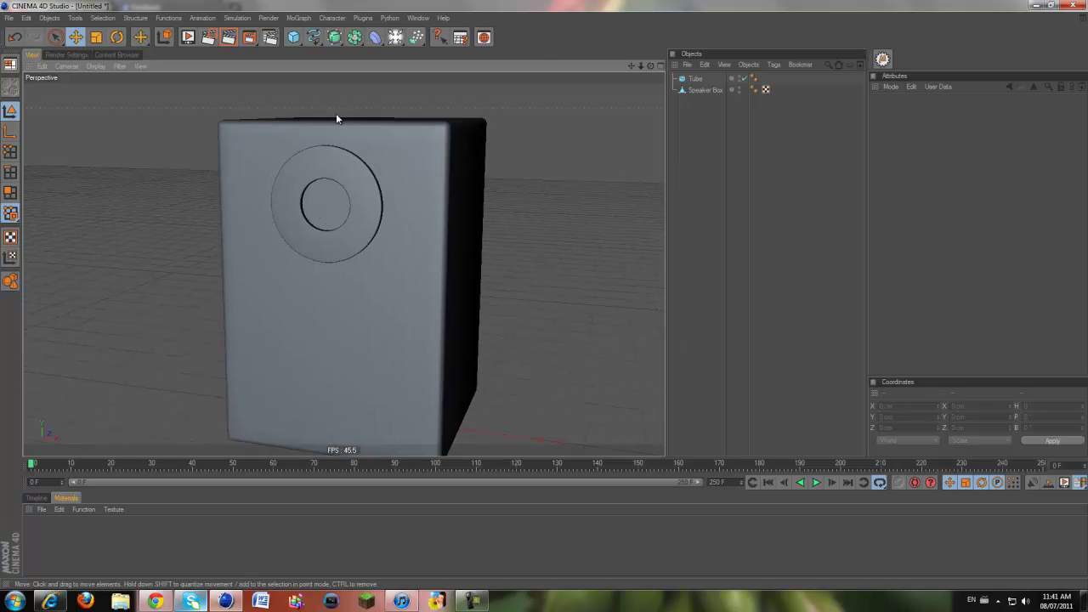
Add a sphere primitive and set its radius to 40 cm.
{"action": "left_click", "coordinate": [293, 37]}
{"action": "left_click", "coordinate": [394, 47]}
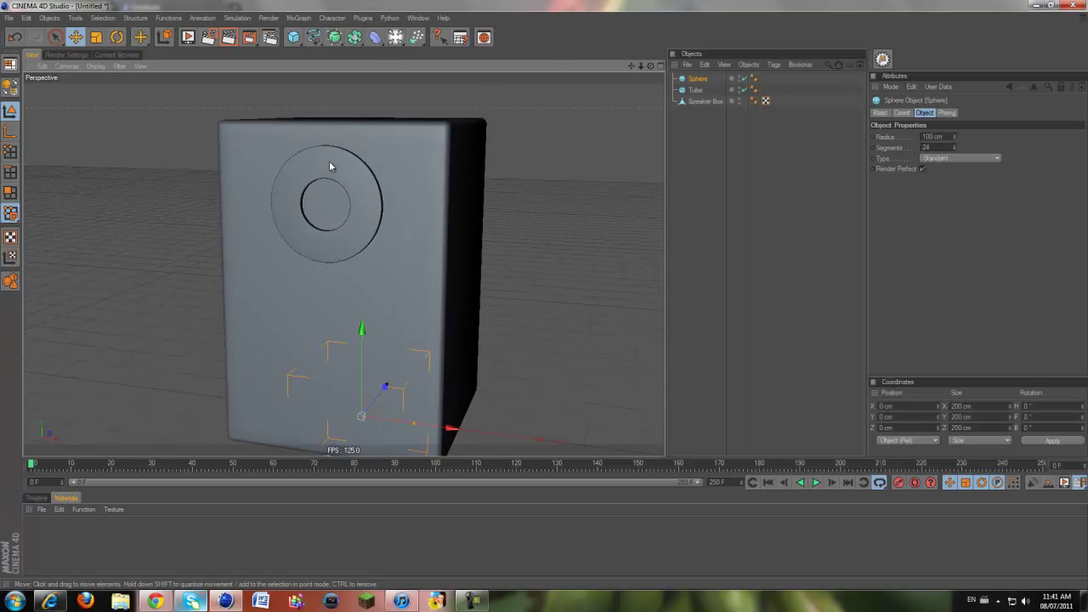
{"action": "double_click", "coordinate": [935, 137]}
{"action": "type", "text": "70"}
{"action": "key", "text": "Return"}
{"action": "double_click", "coordinate": [932, 137]}
{"action": "type", "text": "40"}
{"action": "key", "text": "Return"}
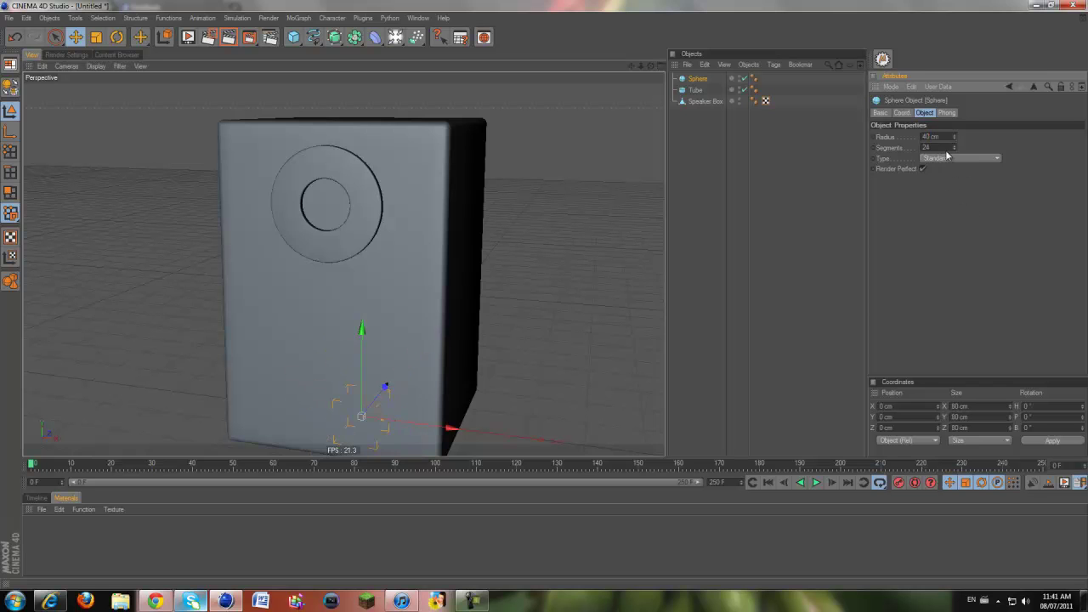
Raise the sphere to about 421 cm in Y in the front view, placing it inside the tube's opening.
{"action": "middle_click", "coordinate": [408, 319]}
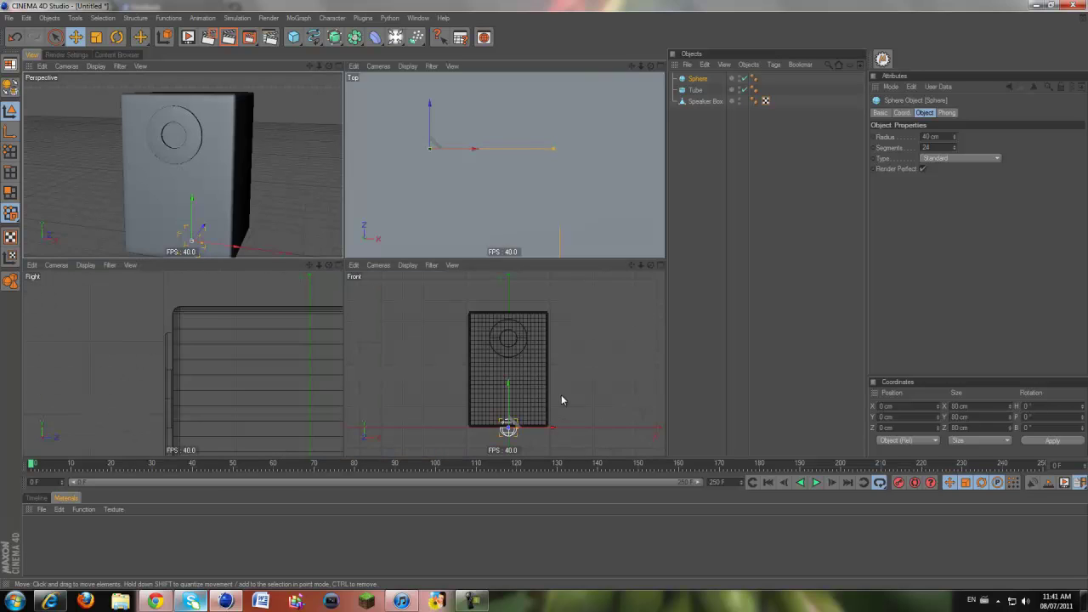
{"action": "middle_click", "coordinate": [502, 388]}
{"action": "left_click_drag", "start_coordinate": [348, 341], "coordinate": [544, 300]}
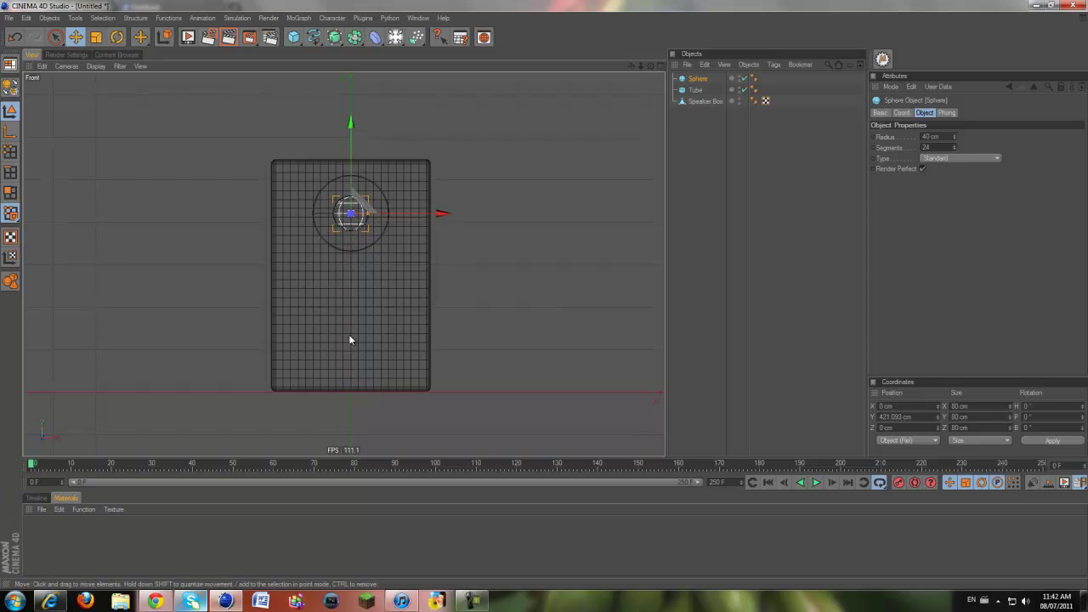
Move the sphere forward to the box's front face, about -185.4 cm in Z, using the right view.
{"action": "middle_click", "coordinate": [344, 206]}
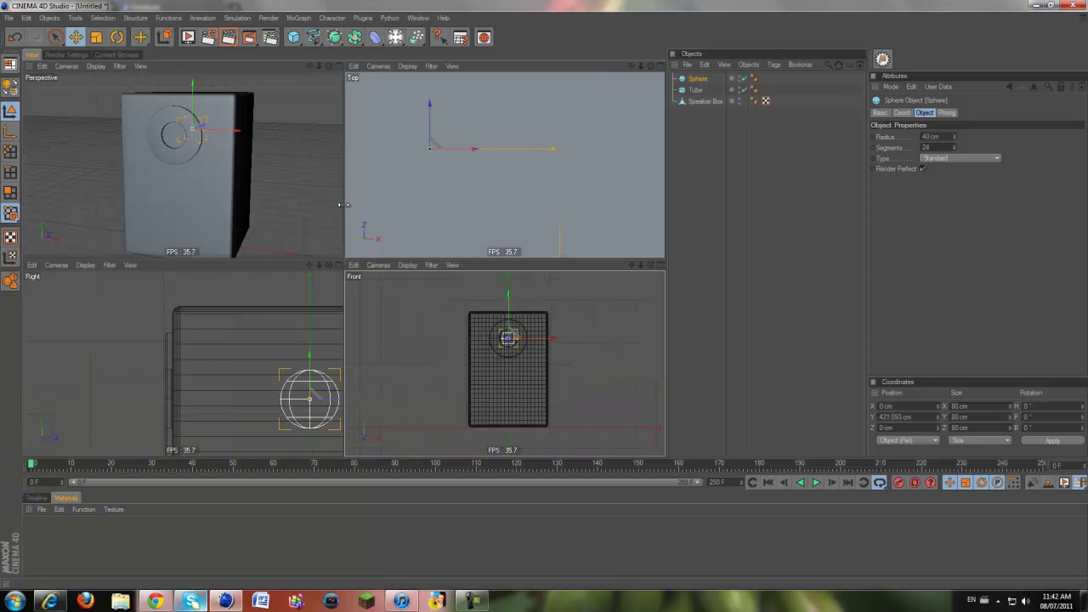
{"action": "left_click_drag", "start_coordinate": [334, 405], "coordinate": [226, 299]}
{"action": "left_click_drag", "start_coordinate": [344, 295], "coordinate": [342, 295]}
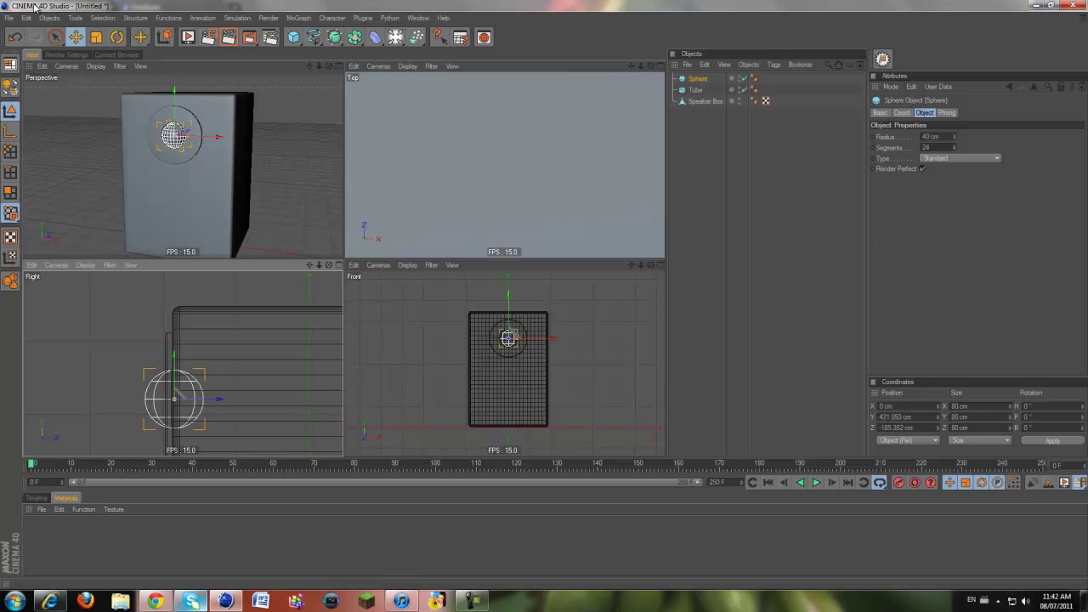
Preview the speaker with a render of the perspective view.
{"action": "middle_click", "coordinate": [314, 86]}
{"action": "left_click", "coordinate": [582, 139]}
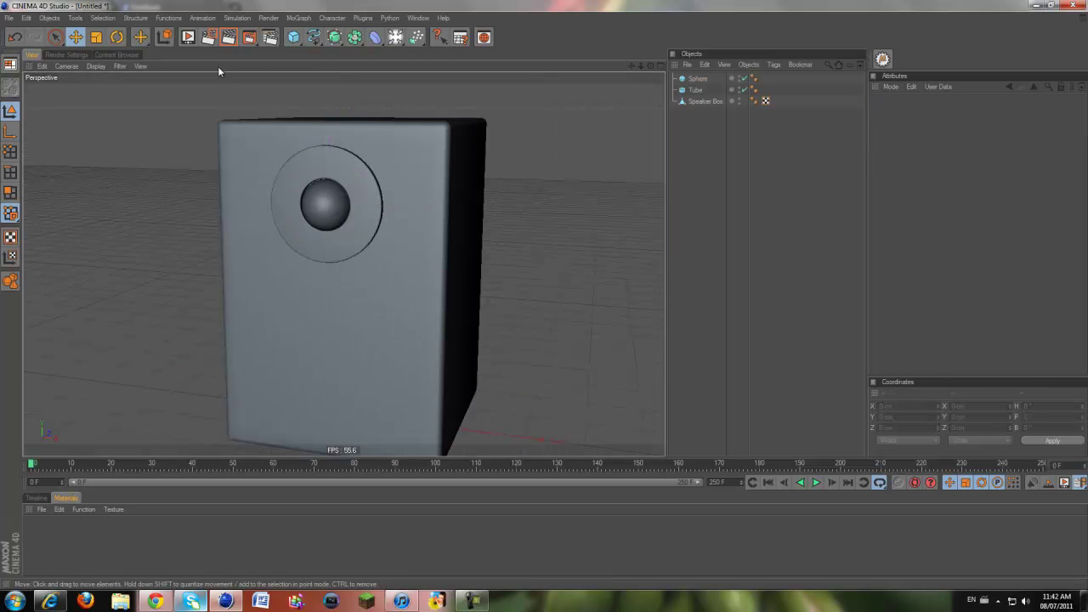
{"action": "left_click", "coordinate": [228, 37]}
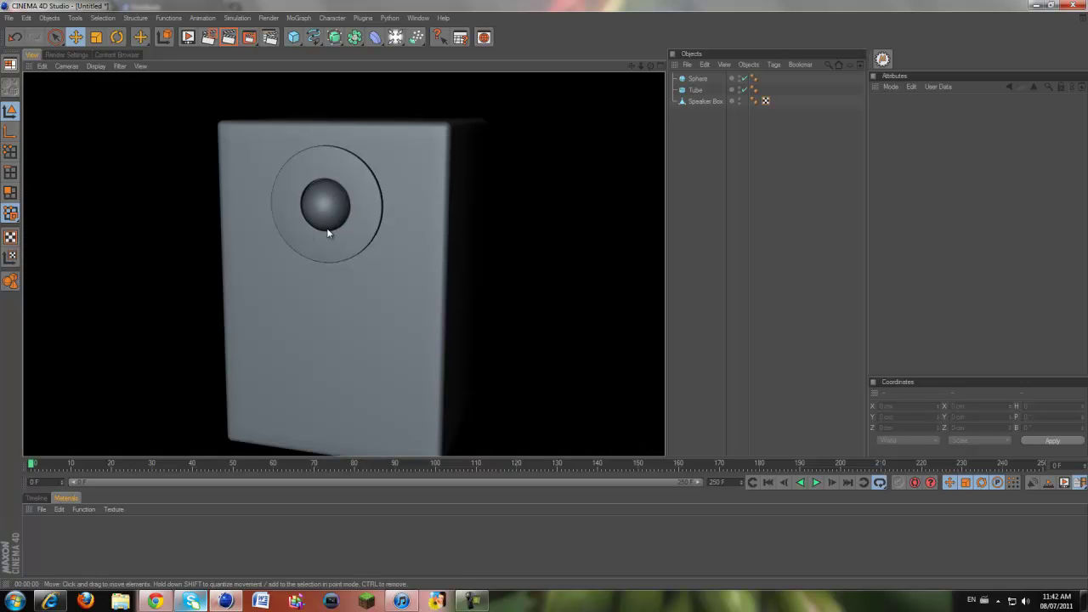
Flatten the sphere by setting its Z scale to 0.7.
{"action": "left_click_drag", "start_coordinate": [649, 65], "coordinate": [540, 272]}
{"action": "left_click", "coordinate": [428, 212]}
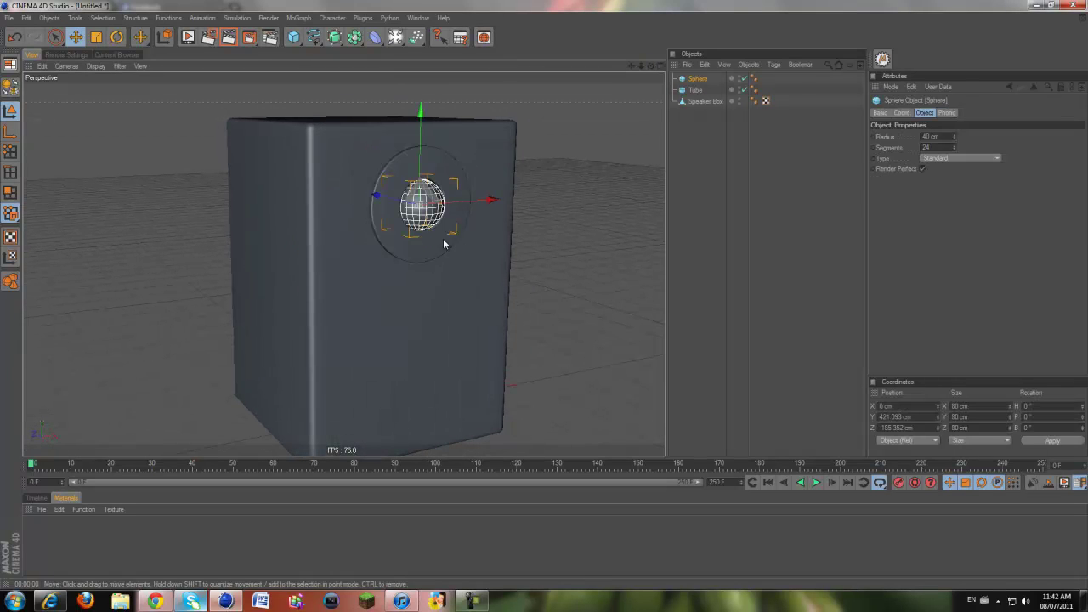
{"action": "left_click", "coordinate": [901, 113]}
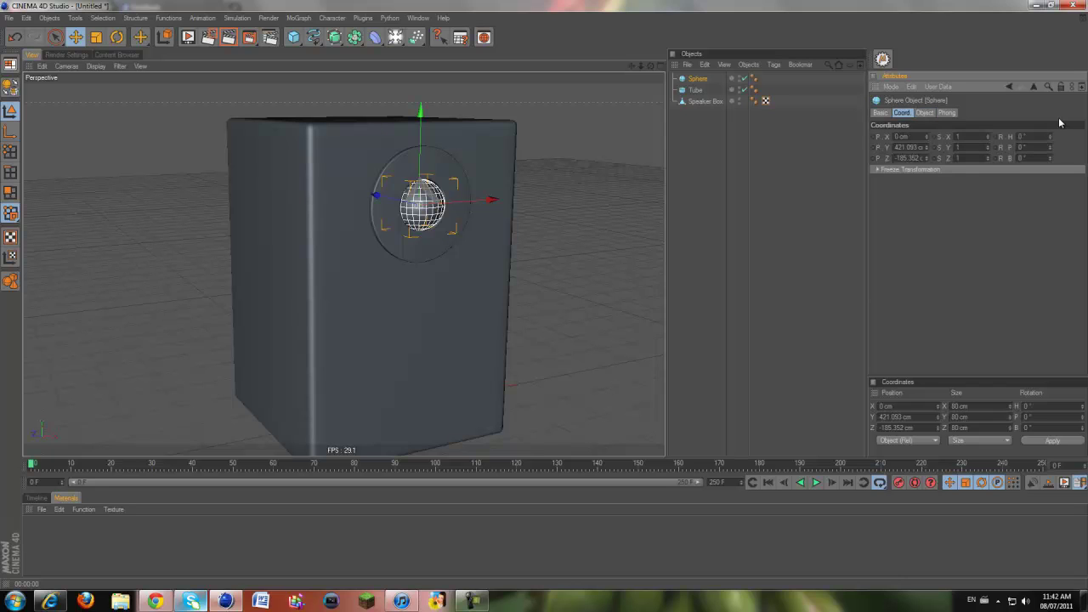
{"action": "left_click_drag", "start_coordinate": [989, 157], "coordinate": [990, 161]}
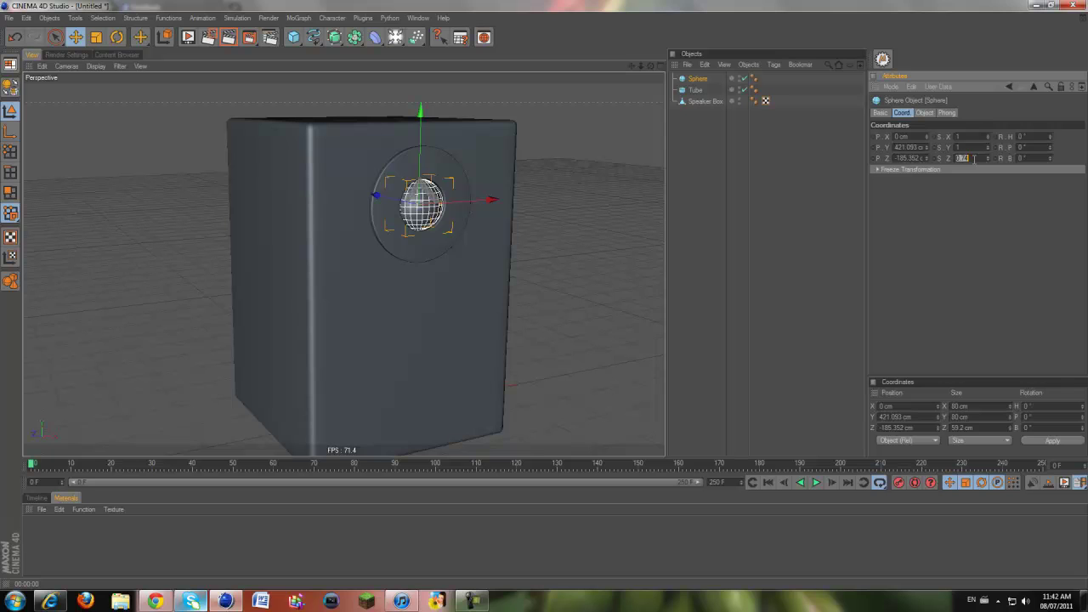
{"action": "type", "text": "0.7"}
{"action": "key", "text": "Return"}
Nudge the flattened sphere outward to about -186.1 cm in Z using the right view.
{"action": "middle_click", "coordinate": [513, 370]}
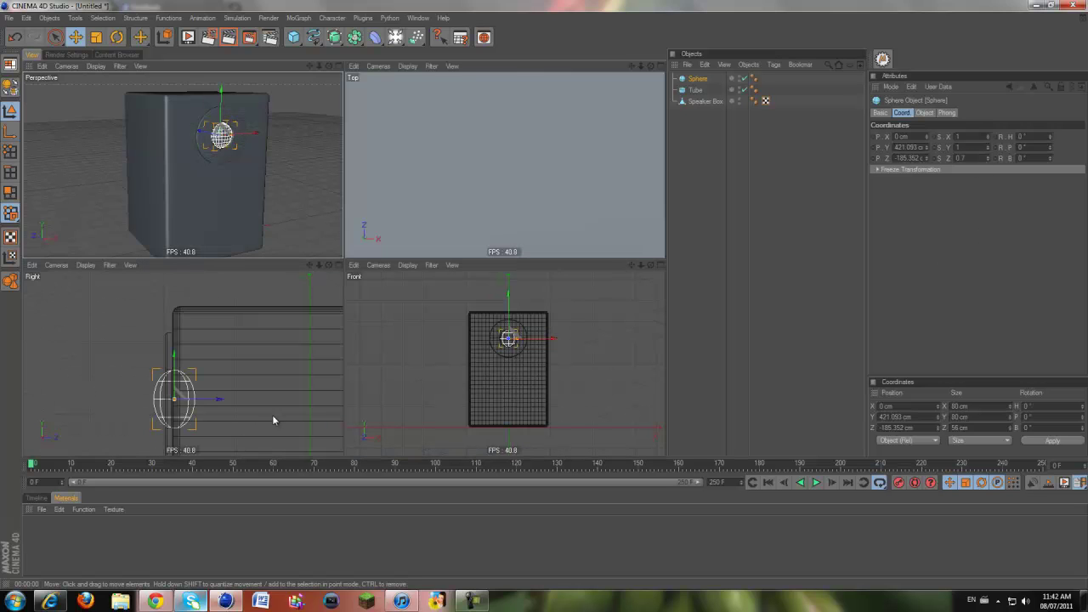
{"action": "middle_click", "coordinate": [239, 404]}
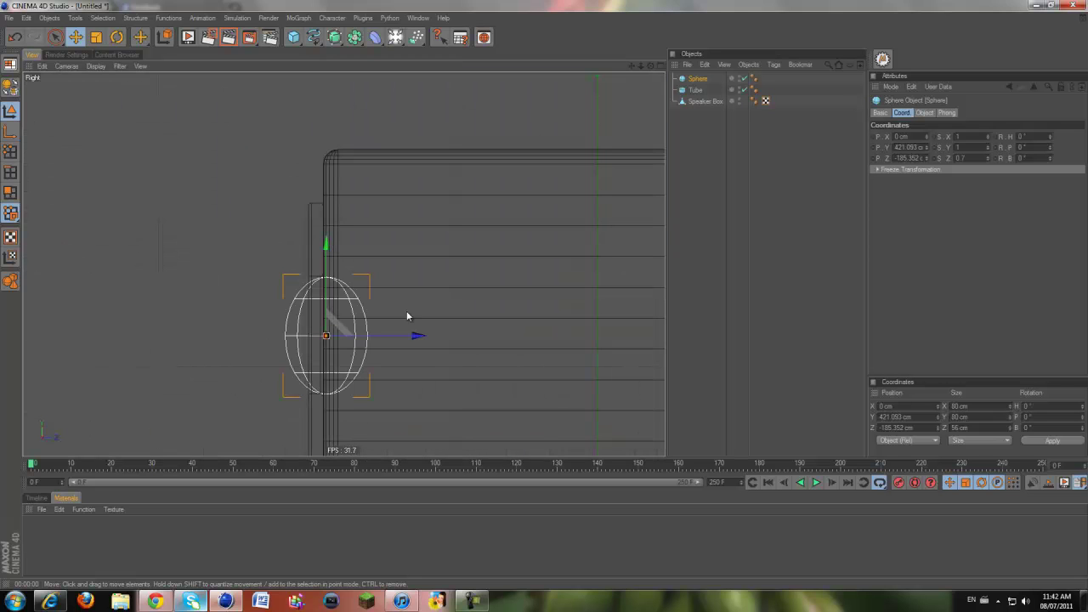
{"action": "left_click_drag", "start_coordinate": [416, 337], "coordinate": [416, 337]}
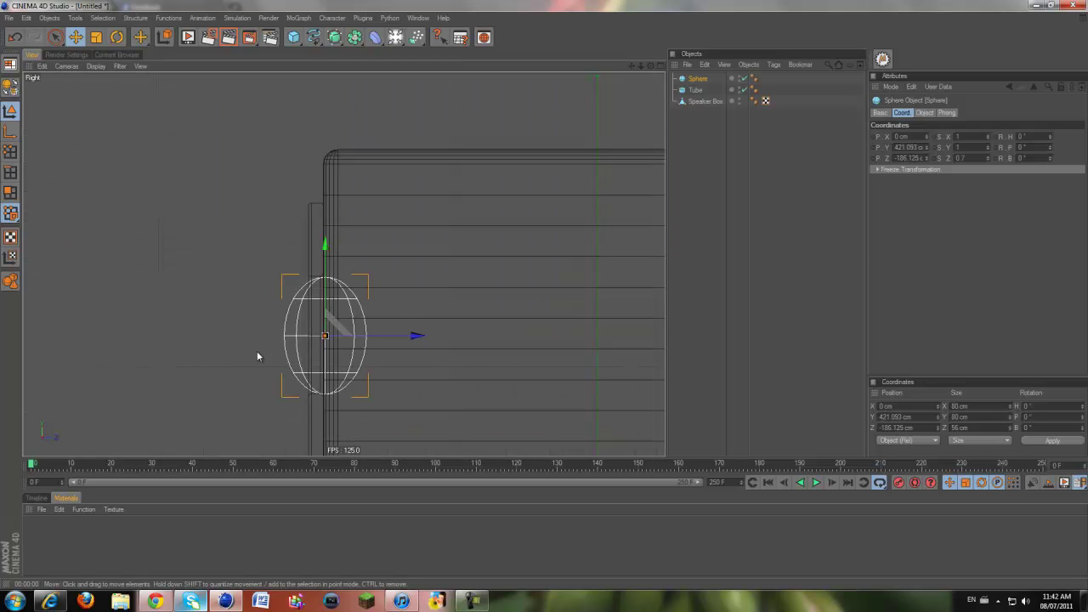
{"action": "middle_click", "coordinate": [346, 359]}
{"action": "middle_click", "coordinate": [258, 215]}
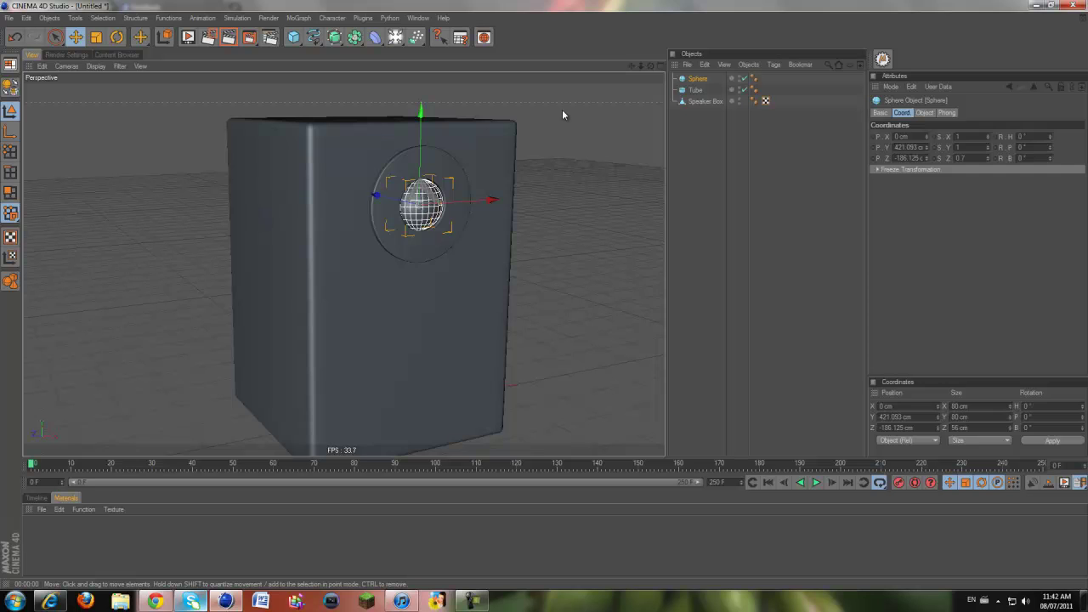
{"action": "left_click", "coordinate": [595, 111]}
{"action": "left_click_drag", "start_coordinate": [651, 65], "coordinate": [546, 295]}
Centre the flattened sphere inside the tube's hole in the front view, at about 0.6 cm in X and 421.4 cm in Y.
{"action": "left_click", "coordinate": [303, 219]}
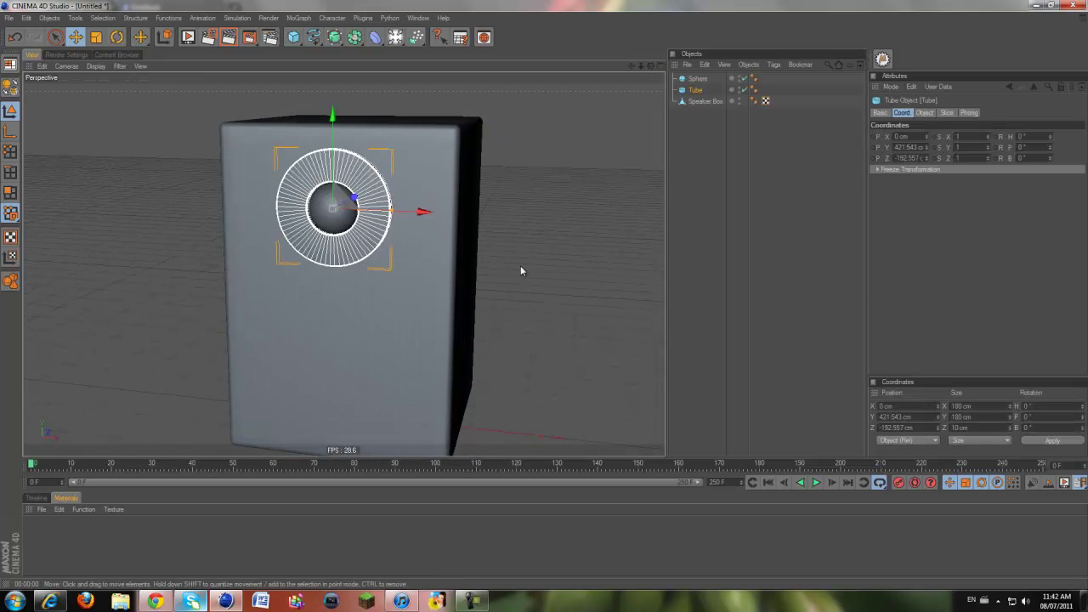
{"action": "left_click", "coordinate": [326, 217]}
{"action": "middle_click", "coordinate": [401, 236]}
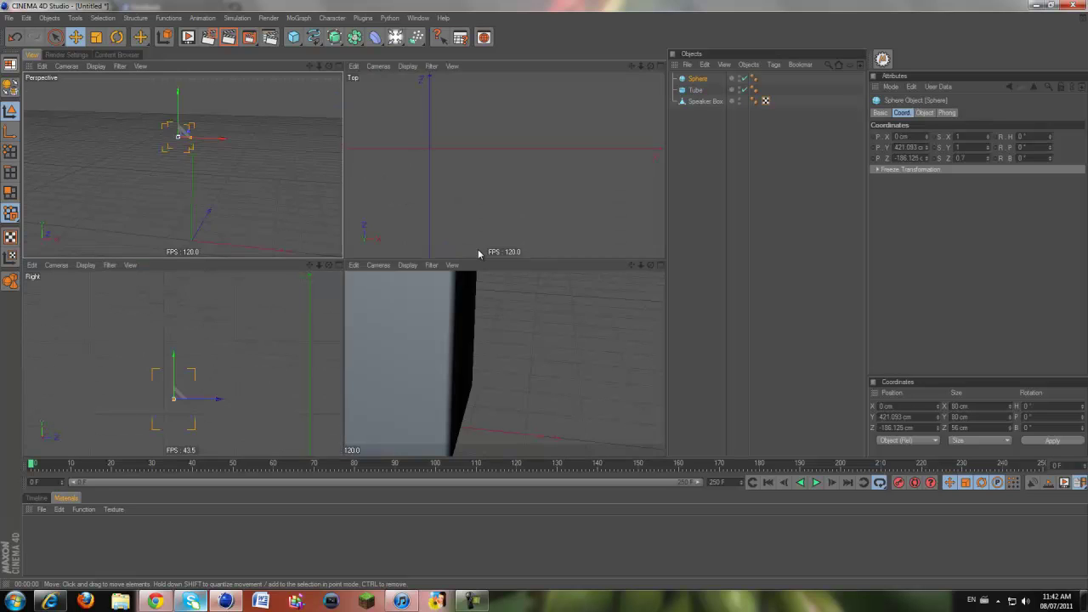
{"action": "middle_click", "coordinate": [575, 333]}
{"action": "scroll", "coordinate": [331, 229], "scroll_direction": "up", "scroll_amount": 6}
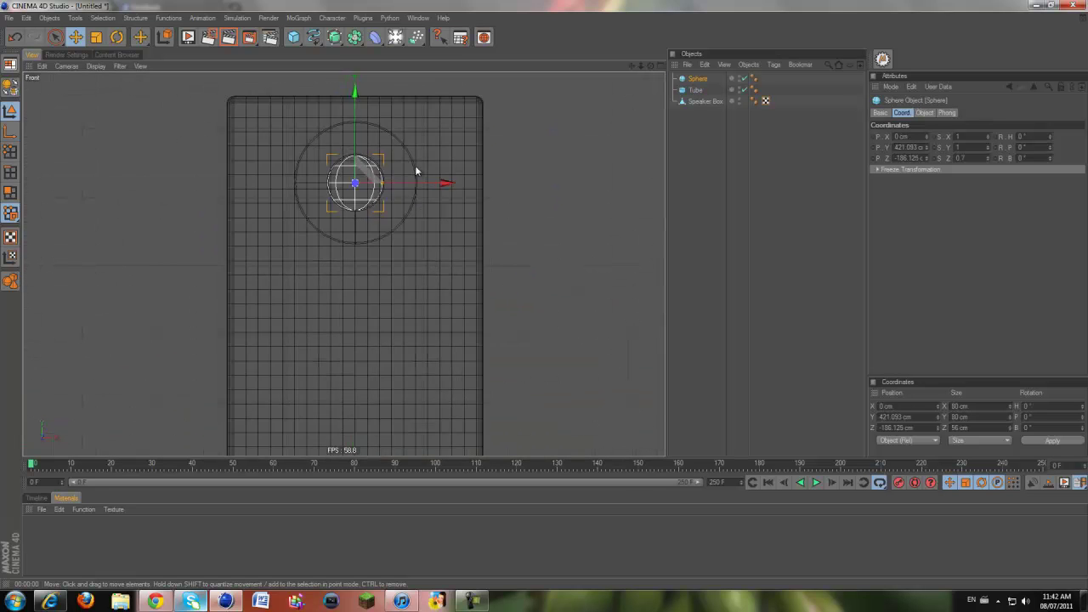
{"action": "left_click_drag", "start_coordinate": [630, 66], "coordinate": [628, 169]}
{"action": "scroll", "coordinate": [444, 234], "scroll_direction": "up", "scroll_amount": 4}
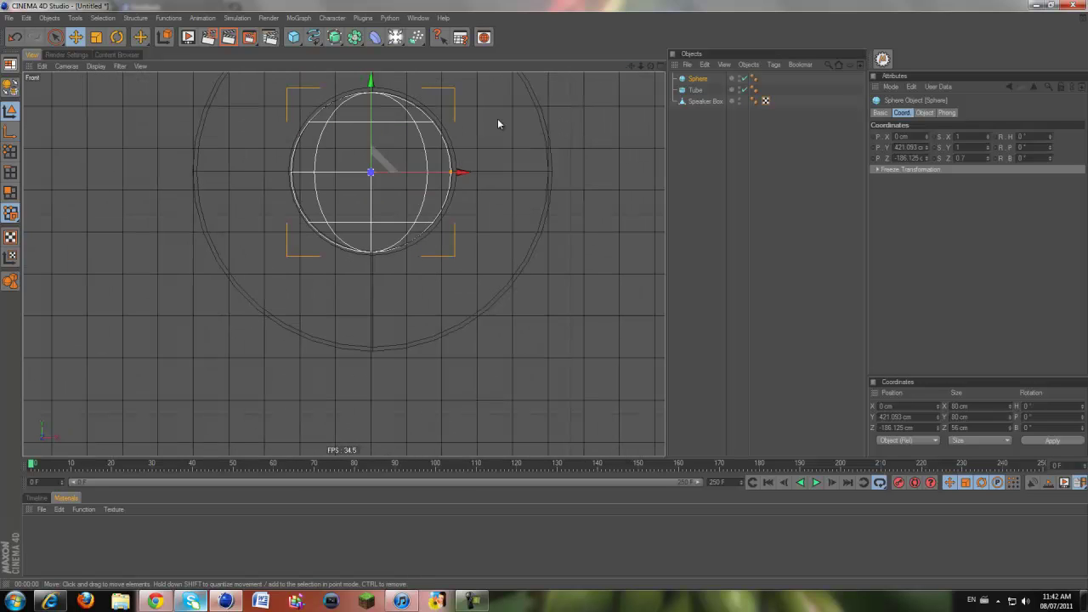
{"action": "left_click_drag", "start_coordinate": [466, 173], "coordinate": [468, 173]}
{"action": "left_click_drag", "start_coordinate": [370, 140], "coordinate": [371, 139]}
{"action": "middle_click", "coordinate": [379, 175]}
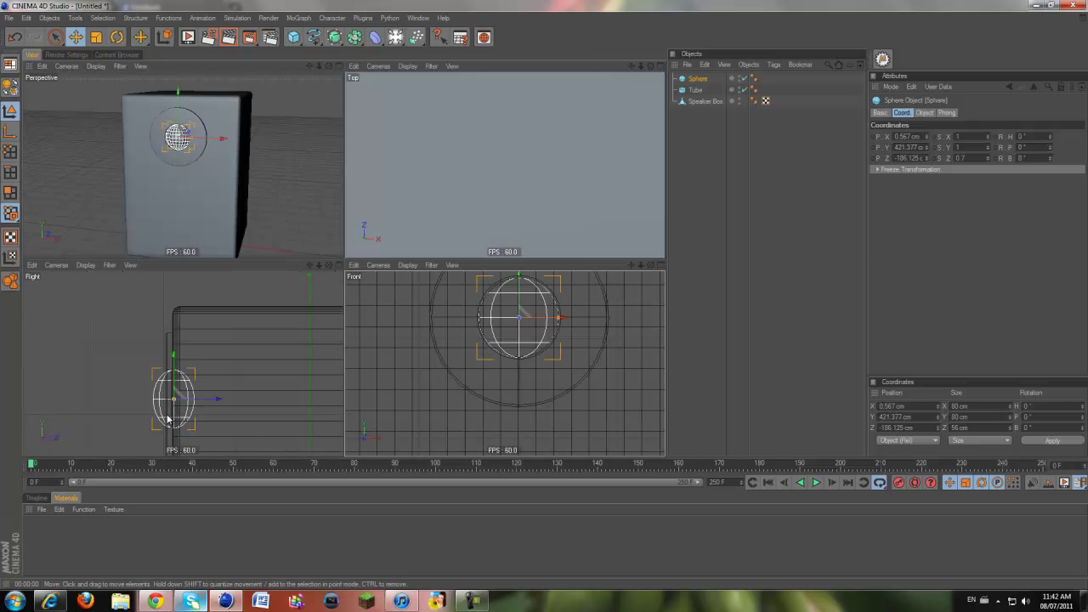
{"action": "middle_click", "coordinate": [202, 150]}
{"action": "left_click", "coordinate": [536, 174]}
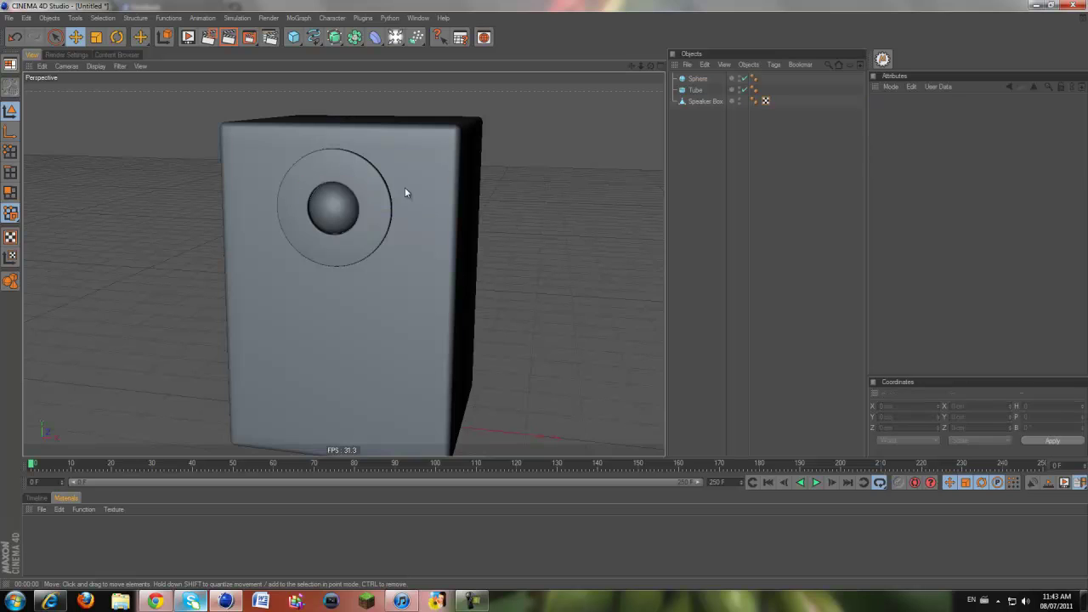
Move the flattened sphere farther out from the box's front face, to about -189.8 cm in Z, using the right view.
{"action": "left_click", "coordinate": [361, 215]}
{"action": "middle_click", "coordinate": [366, 206]}
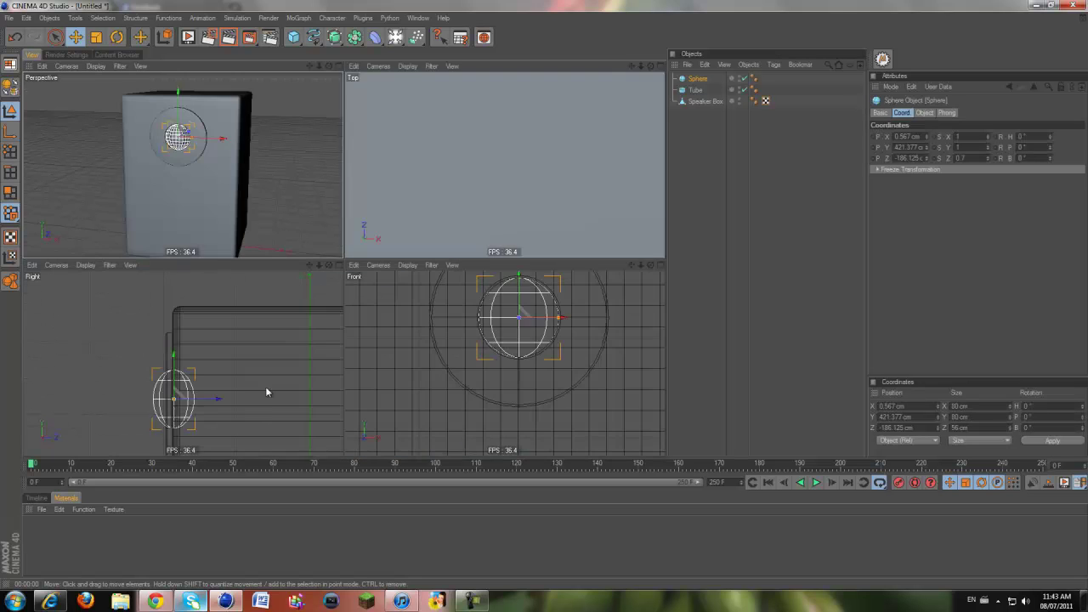
{"action": "middle_click", "coordinate": [236, 396]}
{"action": "left_click_drag", "start_coordinate": [418, 337], "coordinate": [544, 295]}
{"action": "middle_click", "coordinate": [202, 270]}
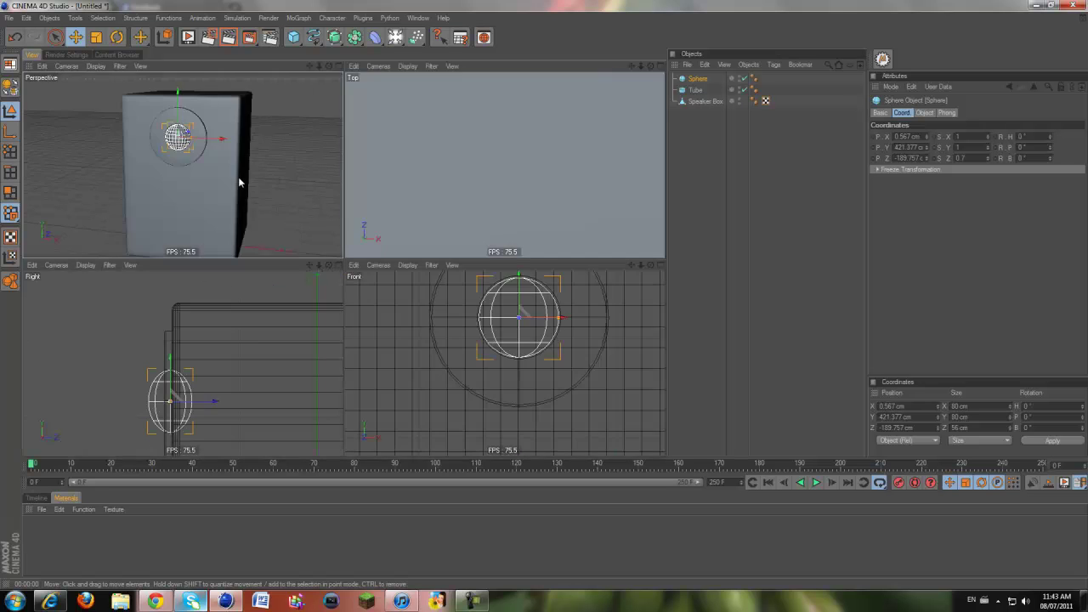
{"action": "middle_click", "coordinate": [238, 177]}
{"action": "left_click", "coordinate": [500, 189]}
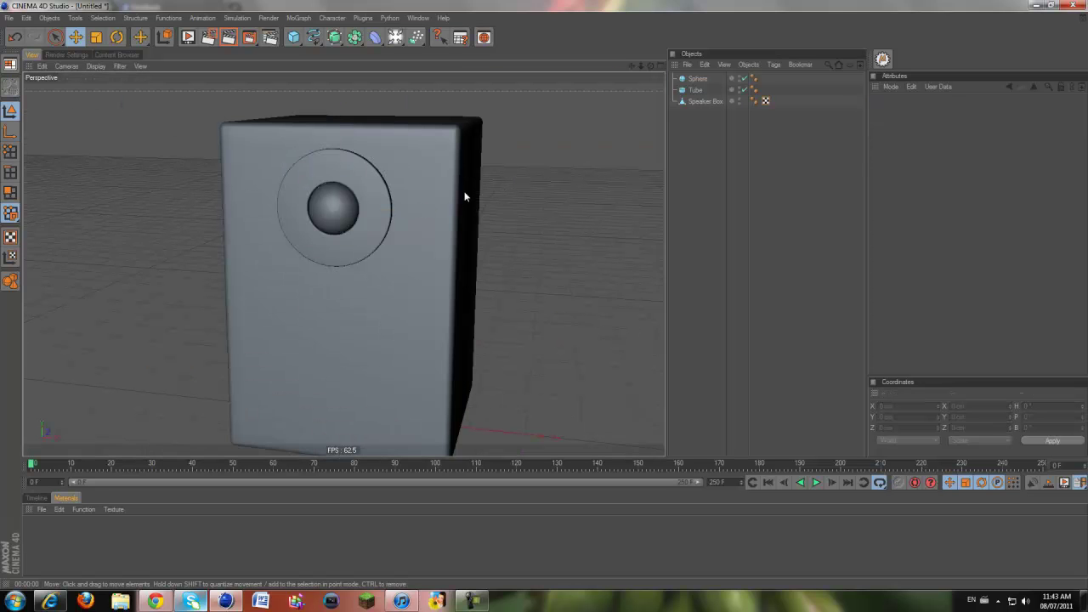
{"action": "left_click", "coordinate": [327, 175]}
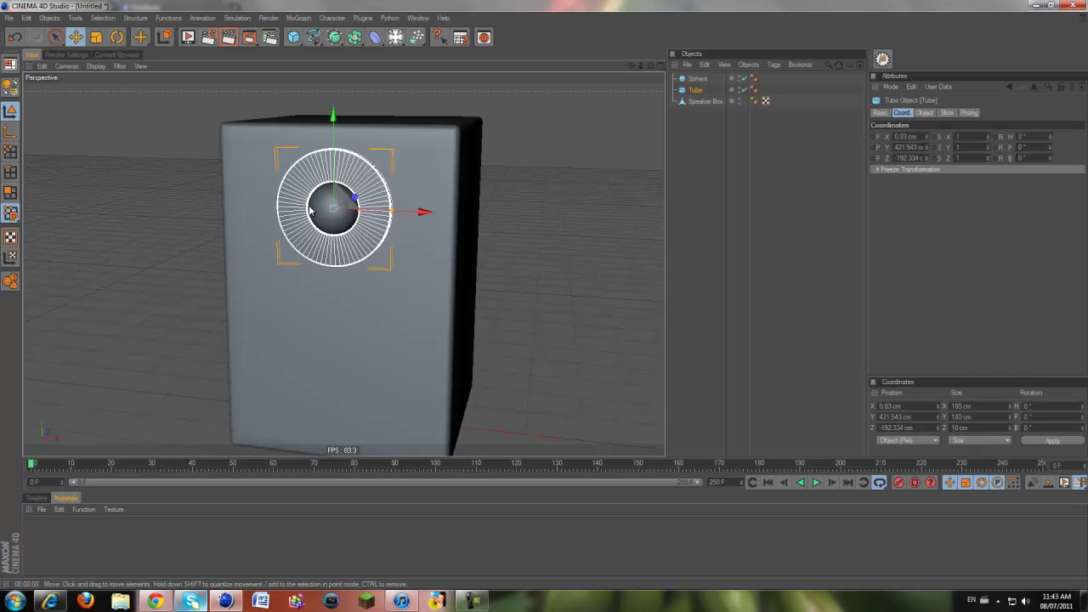
{"action": "left_click", "coordinate": [546, 264]}
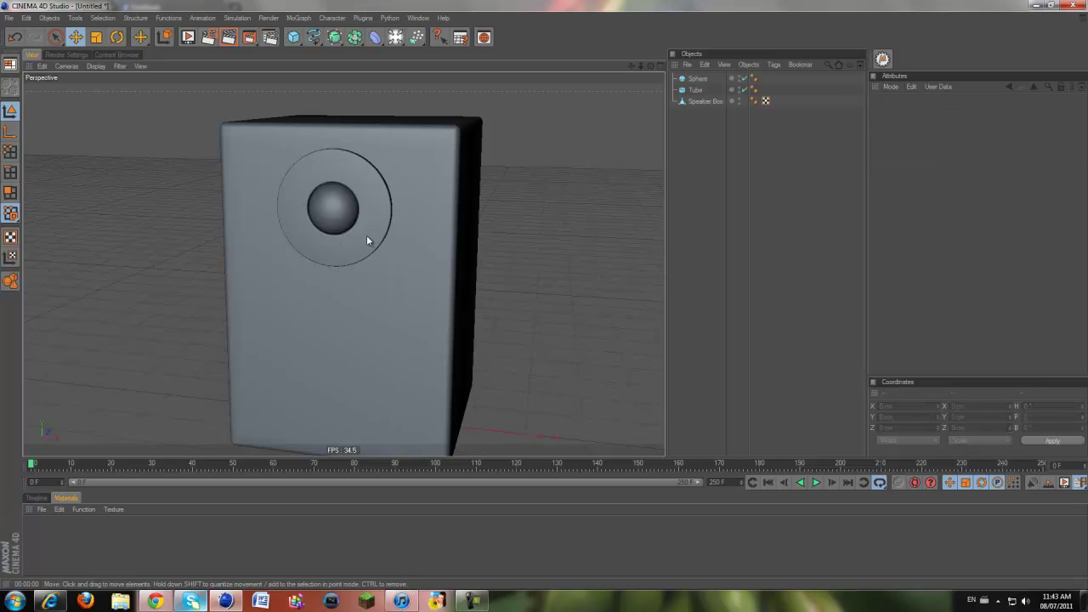
Add a second sphere and raise it to about 365.2 cm in Y in the front view.
{"action": "left_click", "coordinate": [294, 38]}
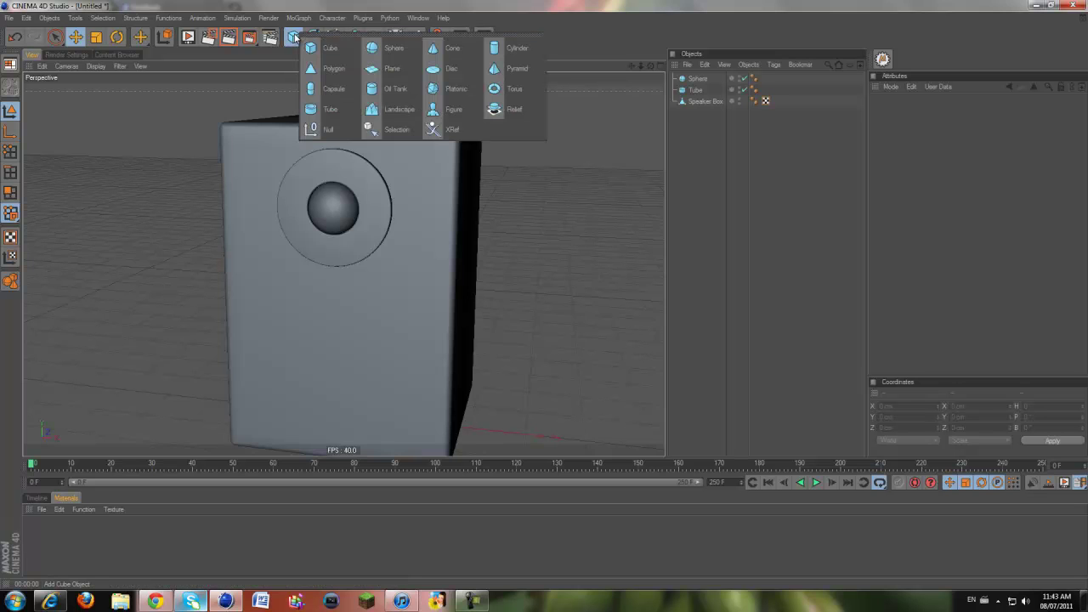
{"action": "left_click", "coordinate": [379, 49]}
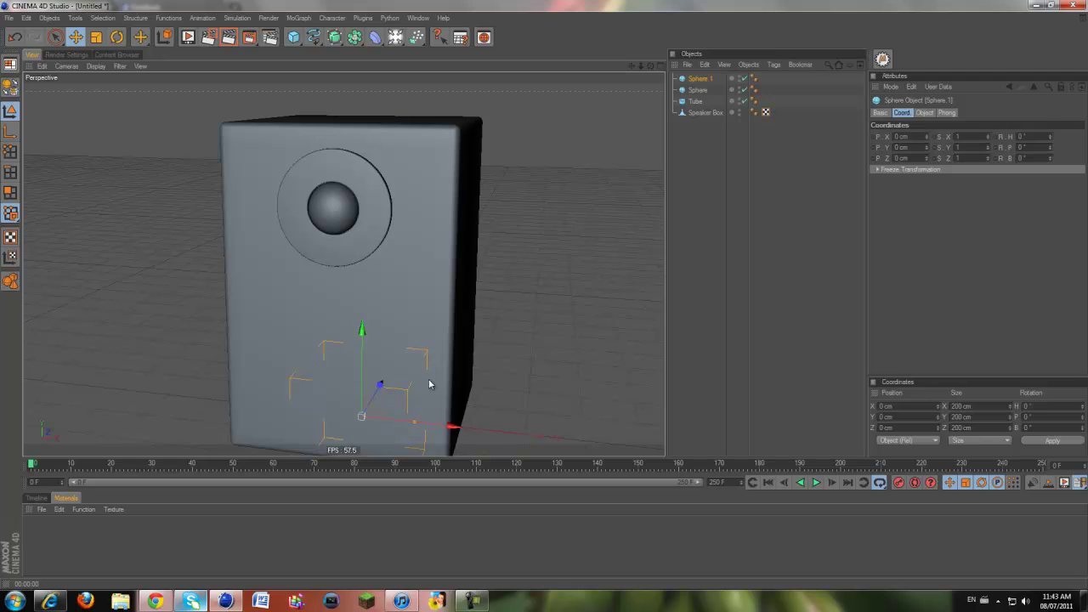
{"action": "left_click", "coordinate": [925, 113]}
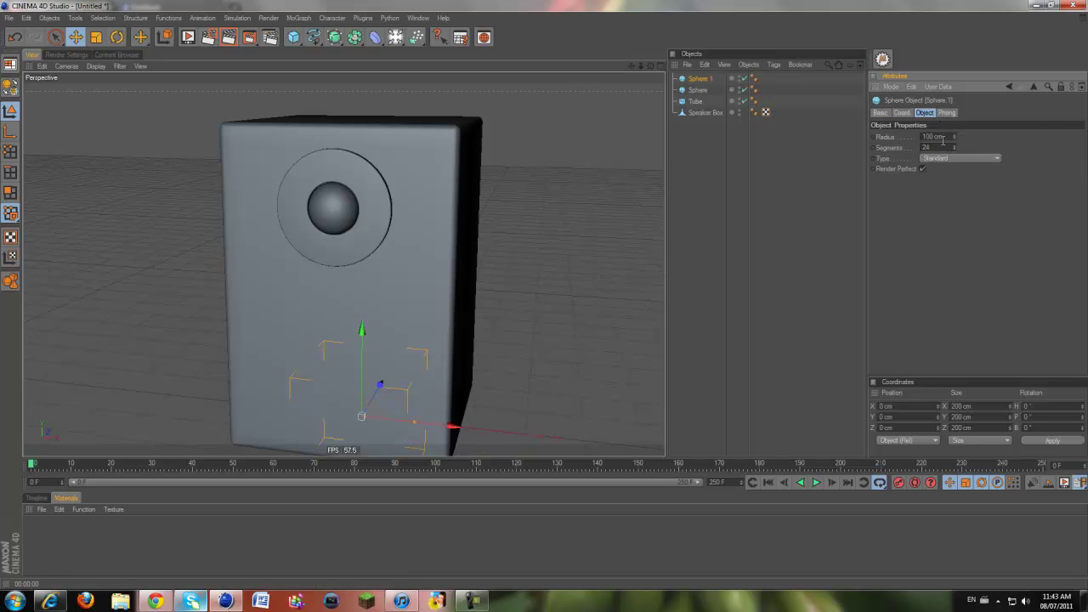
{"action": "middle_click", "coordinate": [564, 254]}
{"action": "middle_click", "coordinate": [556, 337]}
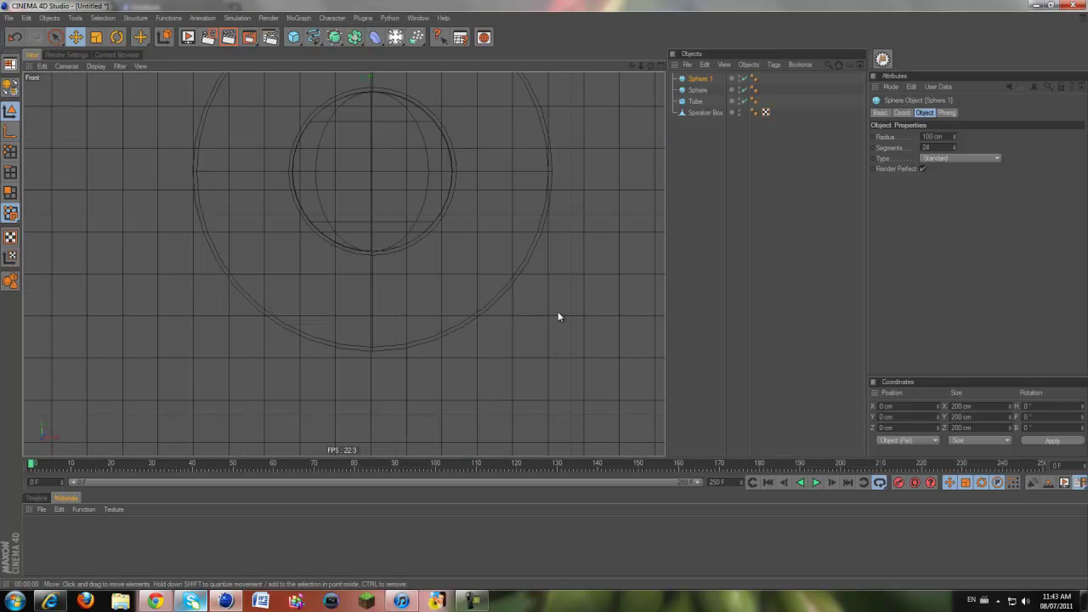
{"action": "scroll", "coordinate": [484, 315], "scroll_direction": "down", "scroll_amount": 10}
{"action": "scroll", "coordinate": [476, 296], "scroll_direction": "up", "scroll_amount": 4}
{"action": "left_click_drag", "start_coordinate": [348, 289], "coordinate": [348, 222]}
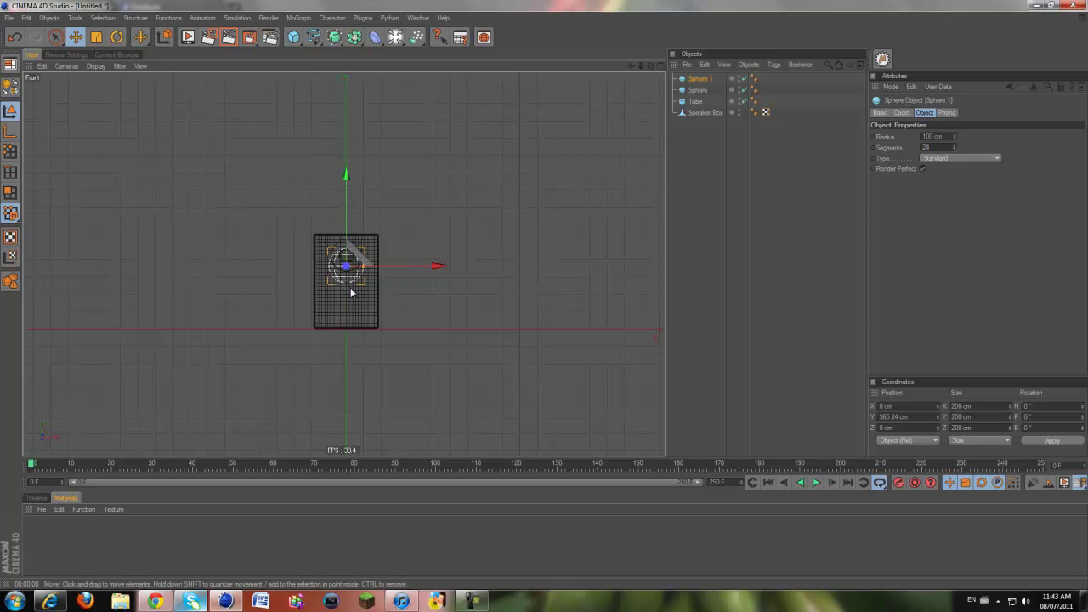
Set the new sphere's radius to 5 cm and lower it to about 356.4 cm in Y, within the ring.
{"action": "scroll", "coordinate": [359, 286], "scroll_direction": "up", "scroll_amount": 6}
{"action": "scroll", "coordinate": [362, 284], "scroll_direction": "up", "scroll_amount": 3}
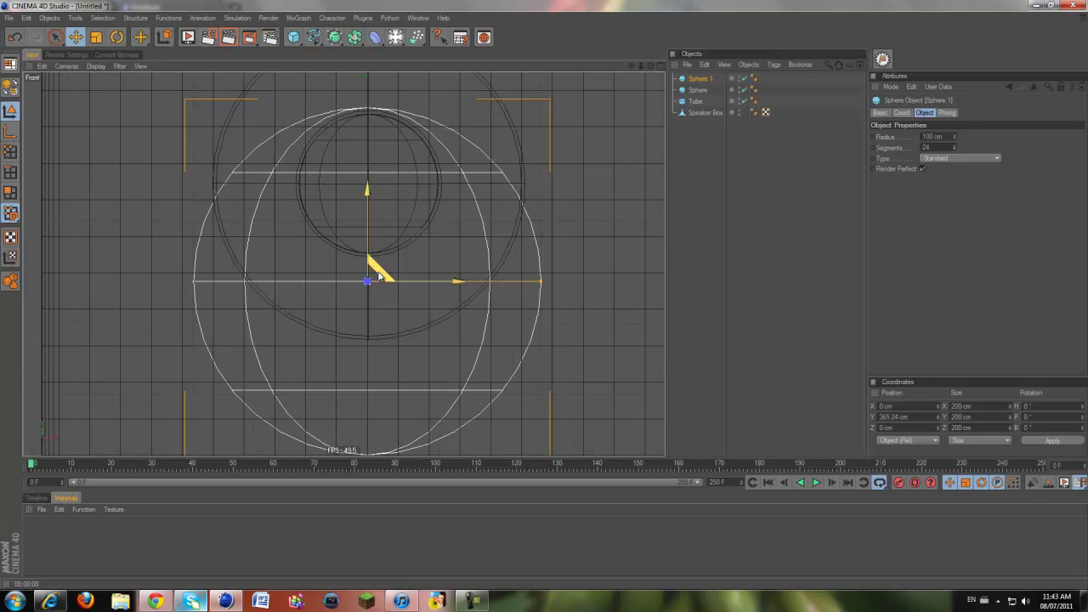
{"action": "double_click", "coordinate": [935, 136]}
{"action": "type", "text": "10"}
{"action": "key", "text": "Return"}
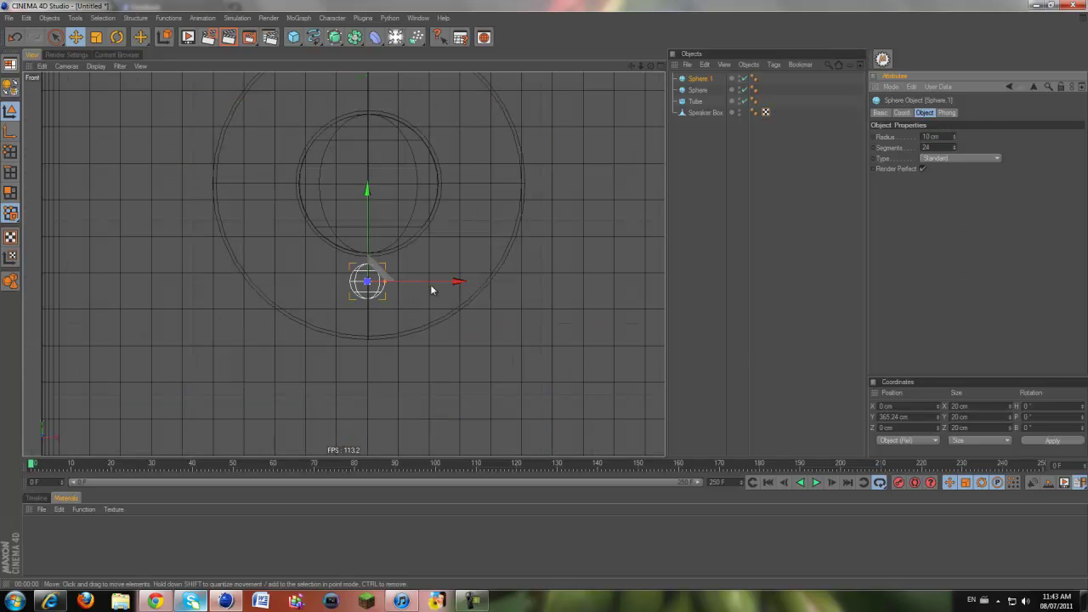
{"action": "key", "text": "Return"}
{"action": "left_click_drag", "start_coordinate": [366, 247], "coordinate": [365, 263]}
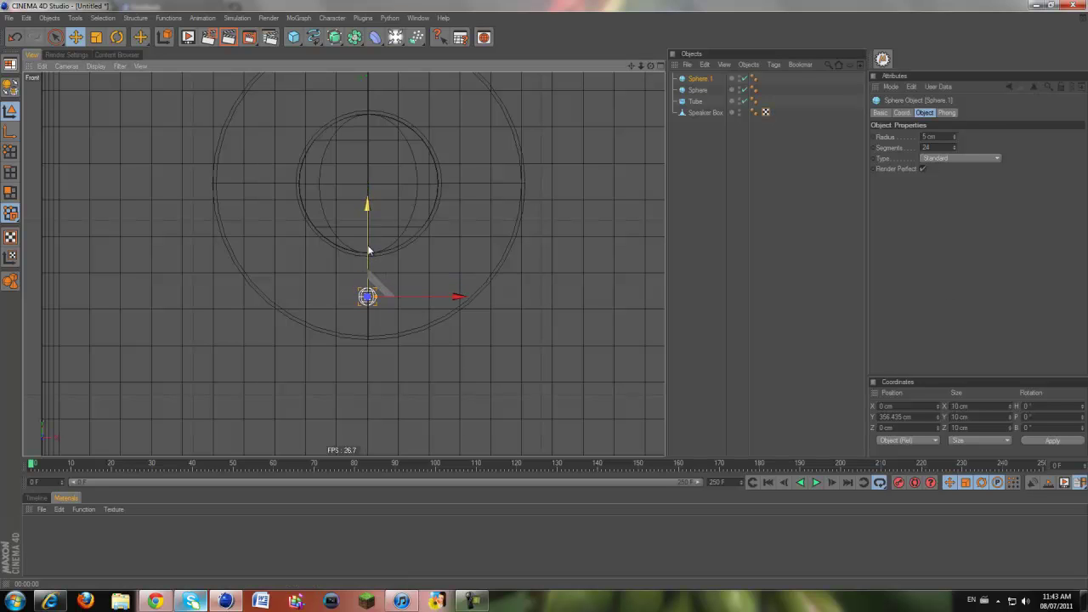
Add a MoGraph Cloner and make the small sphere its child.
{"action": "left_click", "coordinate": [298, 18]}
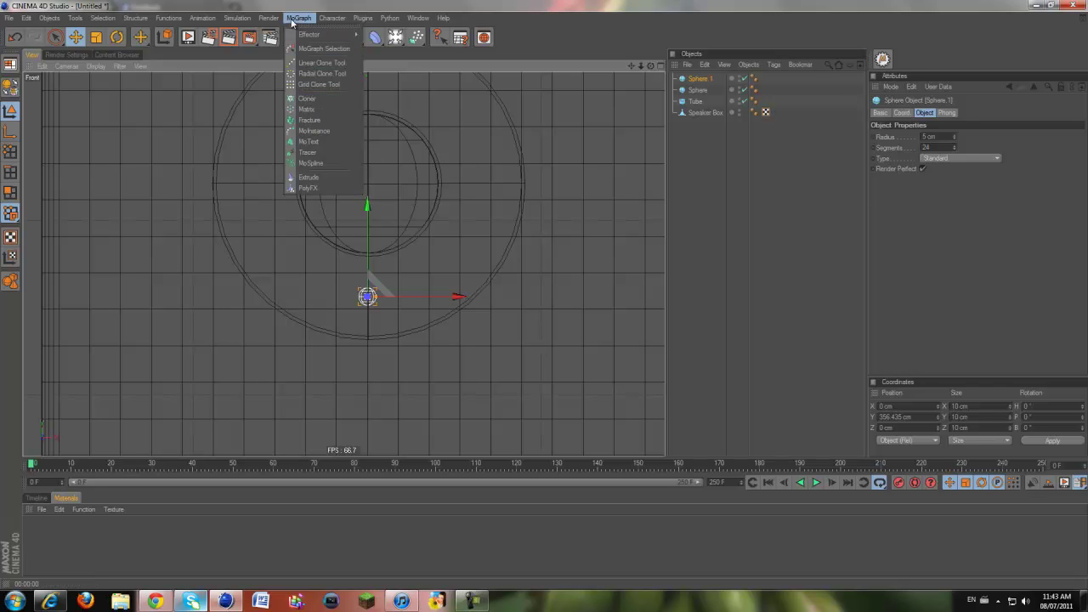
{"action": "left_click", "coordinate": [312, 100]}
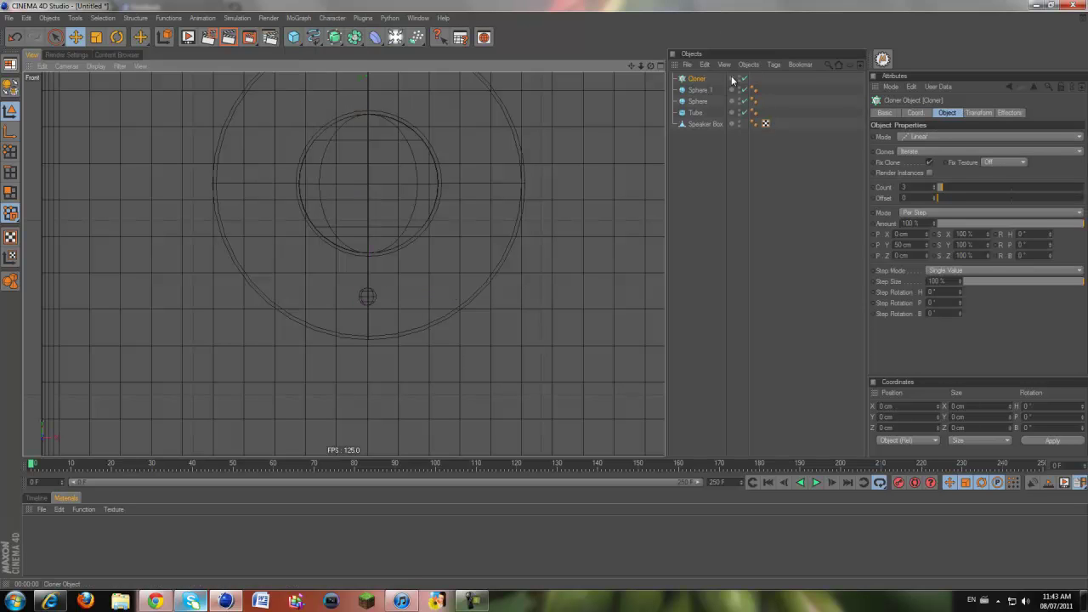
{"action": "left_click_drag", "start_coordinate": [713, 89], "coordinate": [695, 86]}
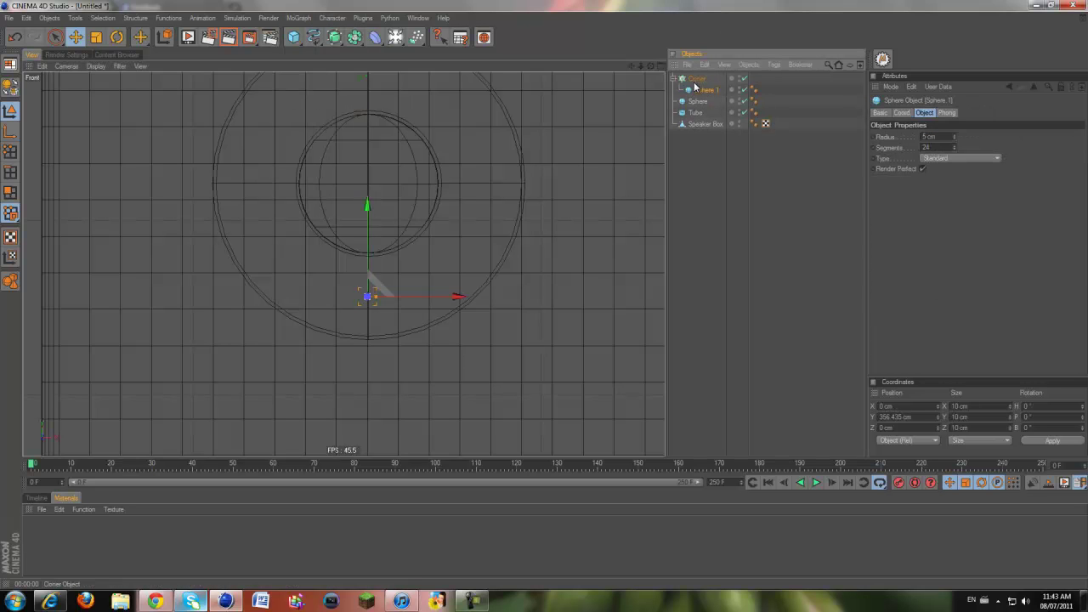
{"action": "left_click", "coordinate": [696, 78]}
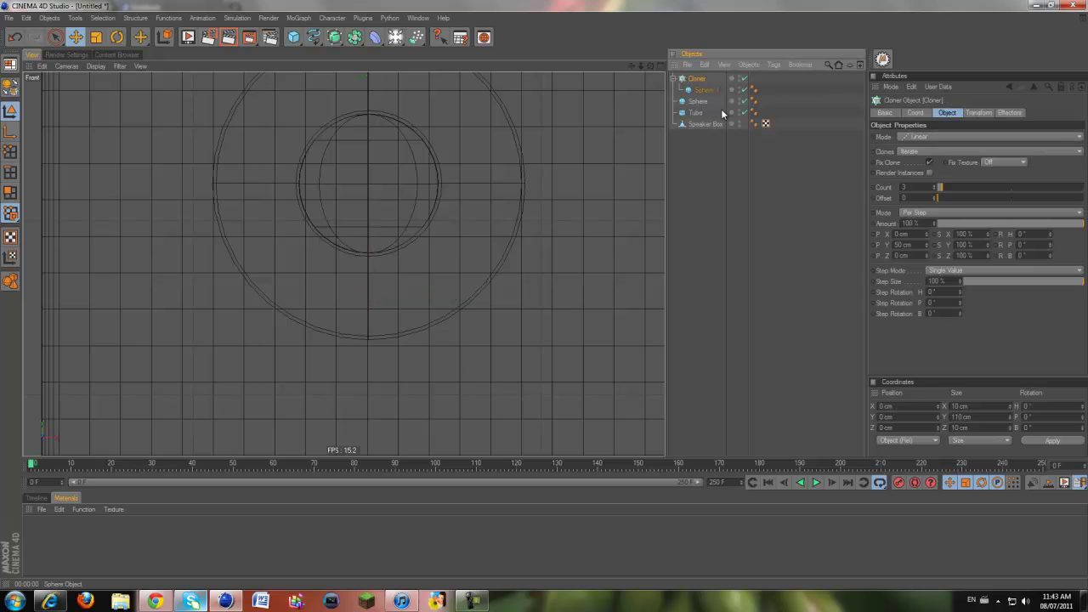
Set the cloner to Radial mode and raise it to the tube's centre, about 420.6 cm in Y.
{"action": "scroll", "coordinate": [396, 240], "scroll_direction": "down", "scroll_amount": 3}
{"action": "middle_click_drag", "start_coordinate": [544, 293], "coordinate": [540, 200], "text": "alt"}
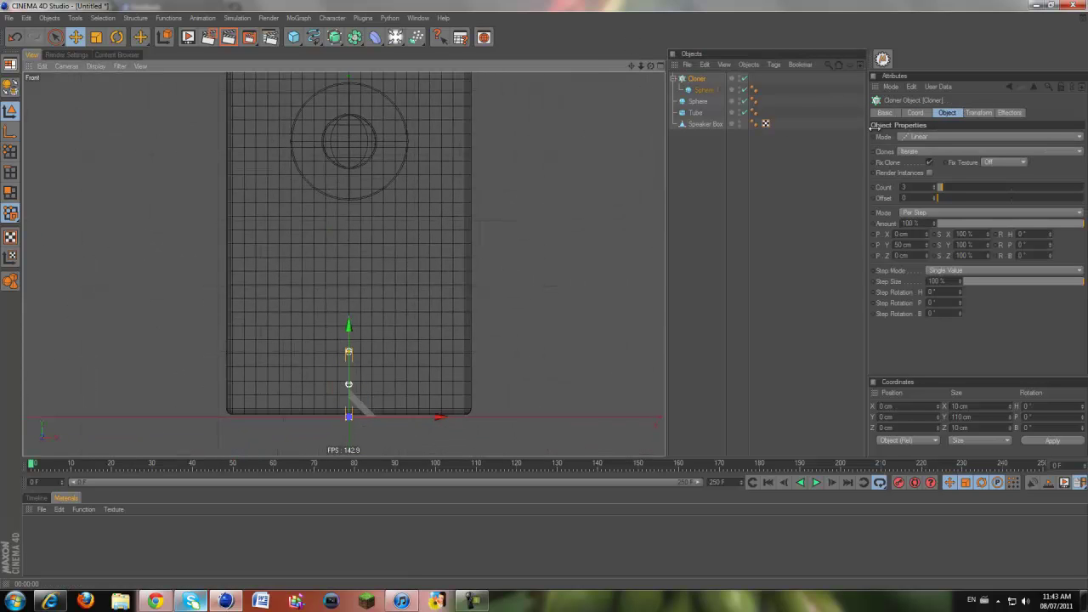
{"action": "left_click", "coordinate": [952, 114]}
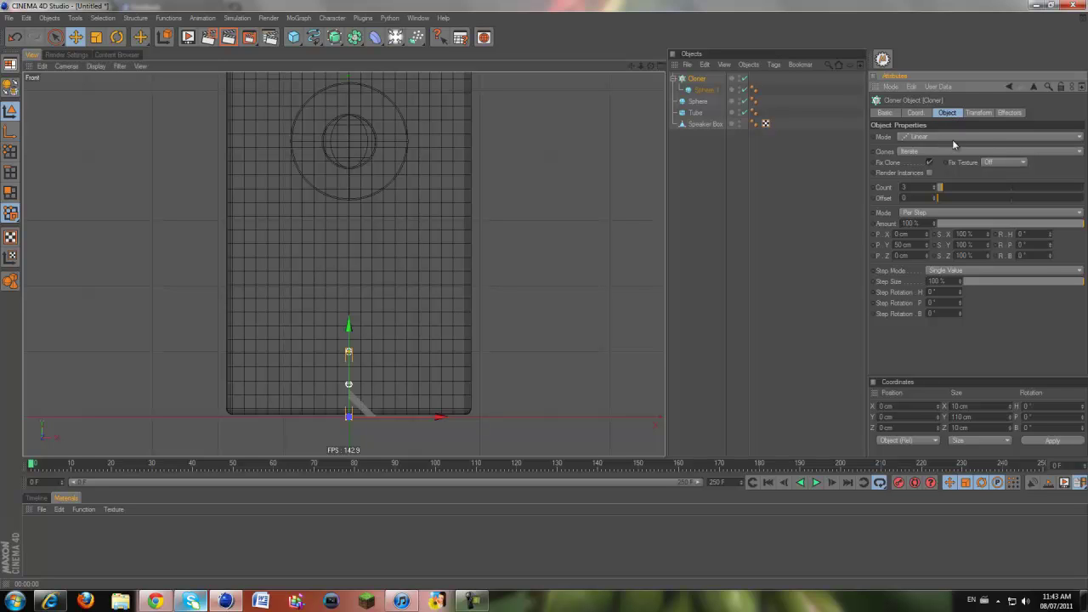
{"action": "left_click", "coordinate": [903, 137]}
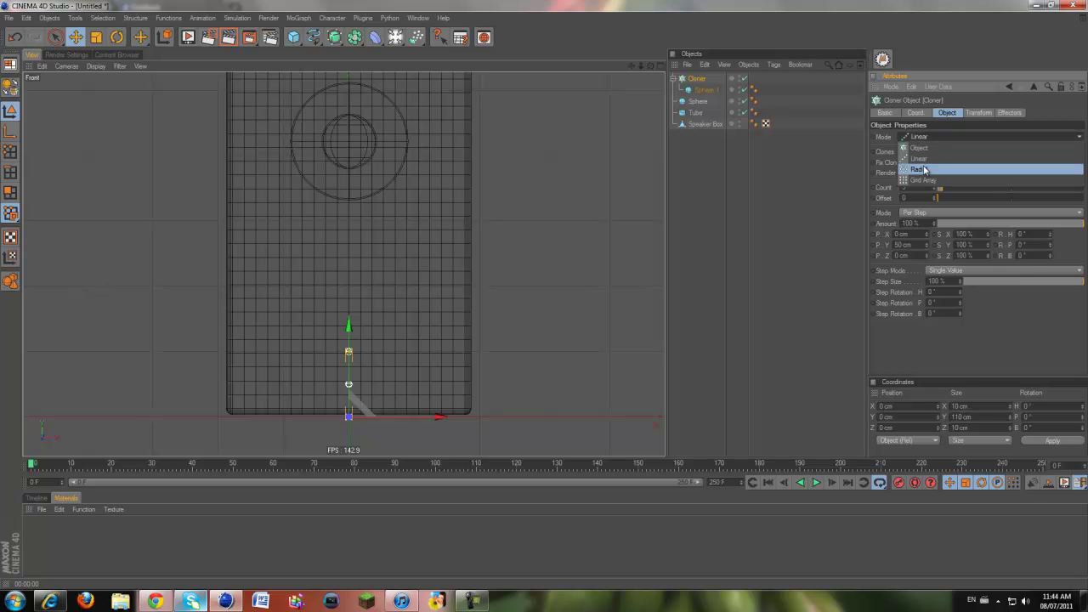
{"action": "left_click", "coordinate": [918, 169]}
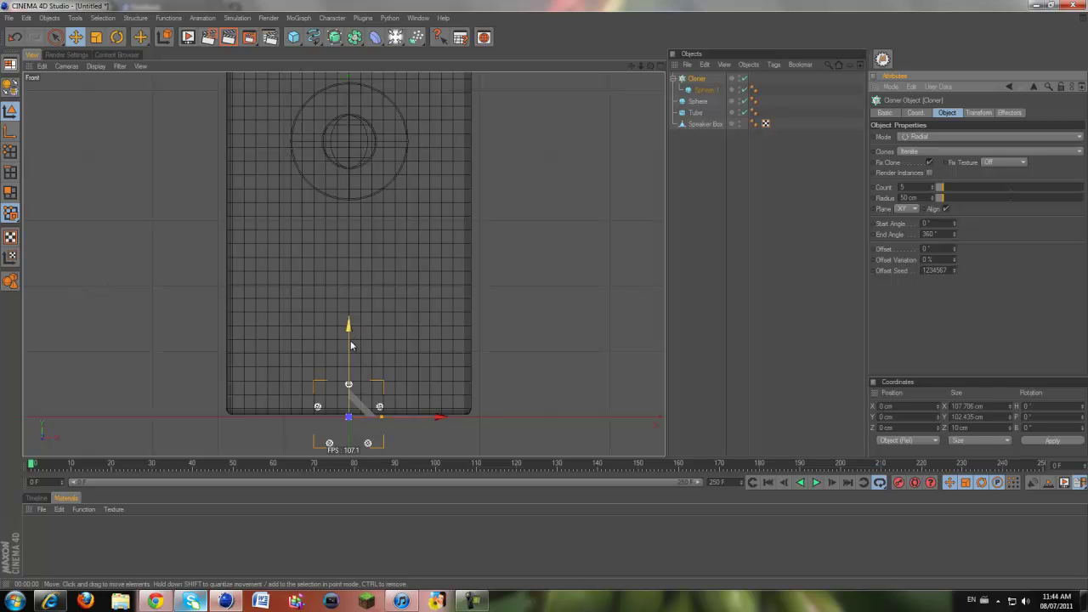
{"action": "left_click_drag", "start_coordinate": [349, 340], "coordinate": [349, 67]}
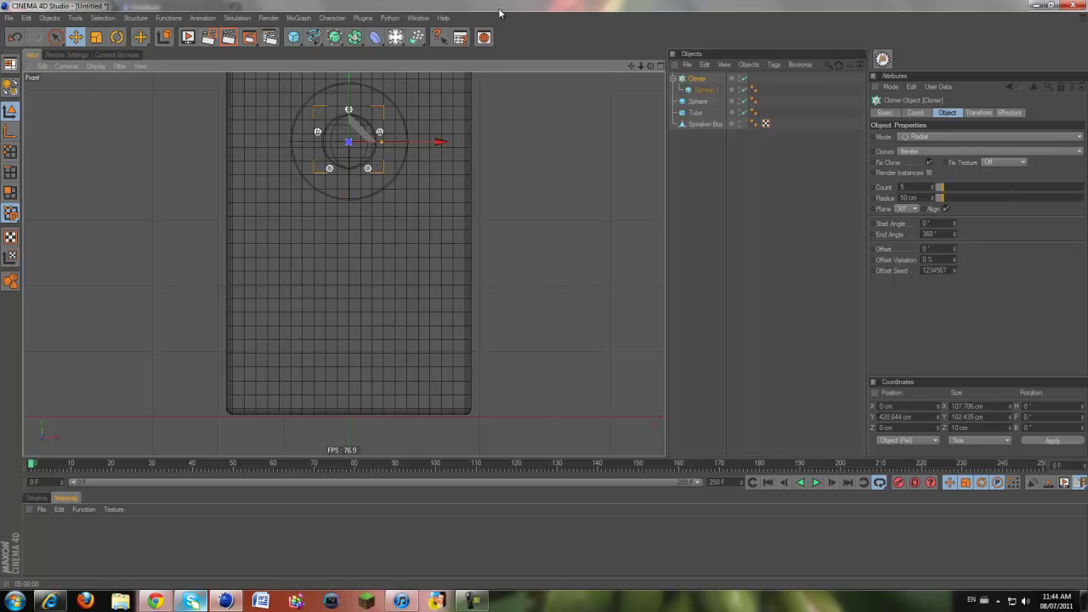
Set the cloner's radius to 65 cm and its count to 3.
{"action": "left_click_drag", "start_coordinate": [632, 66], "coordinate": [663, 143]}
{"action": "scroll", "coordinate": [512, 250], "scroll_direction": "up", "scroll_amount": 3}
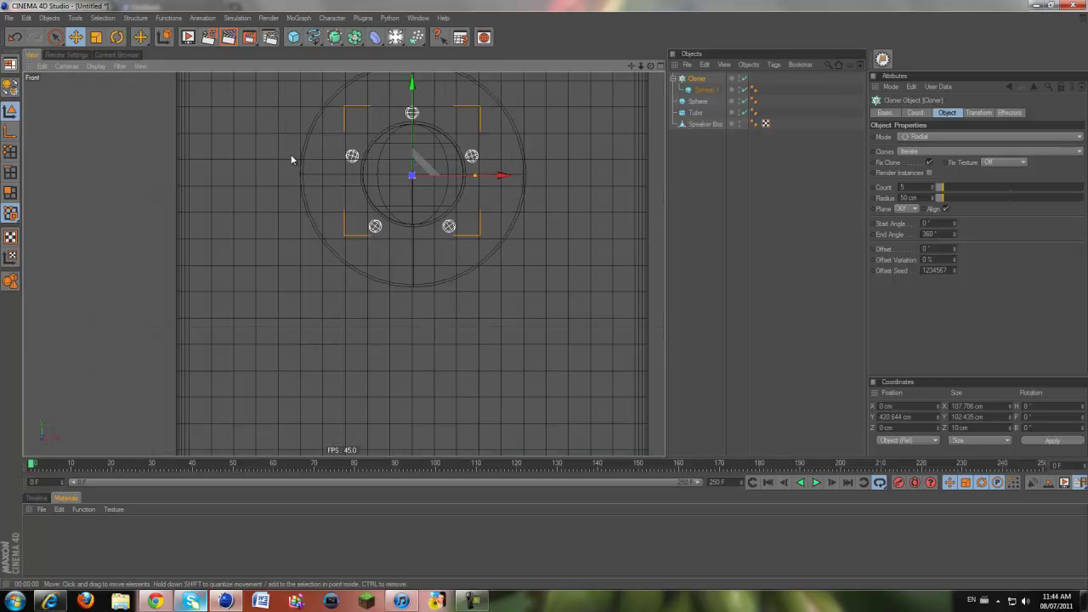
{"action": "left_click_drag", "start_coordinate": [630, 67], "coordinate": [544, 294]}
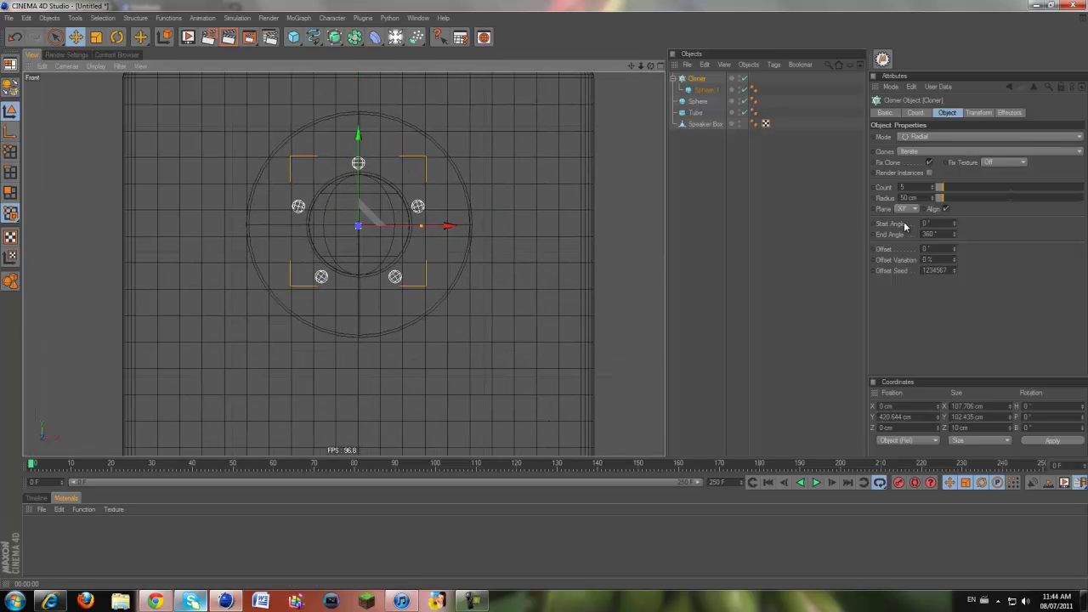
{"action": "left_click_drag", "start_coordinate": [931, 200], "coordinate": [934, 198]}
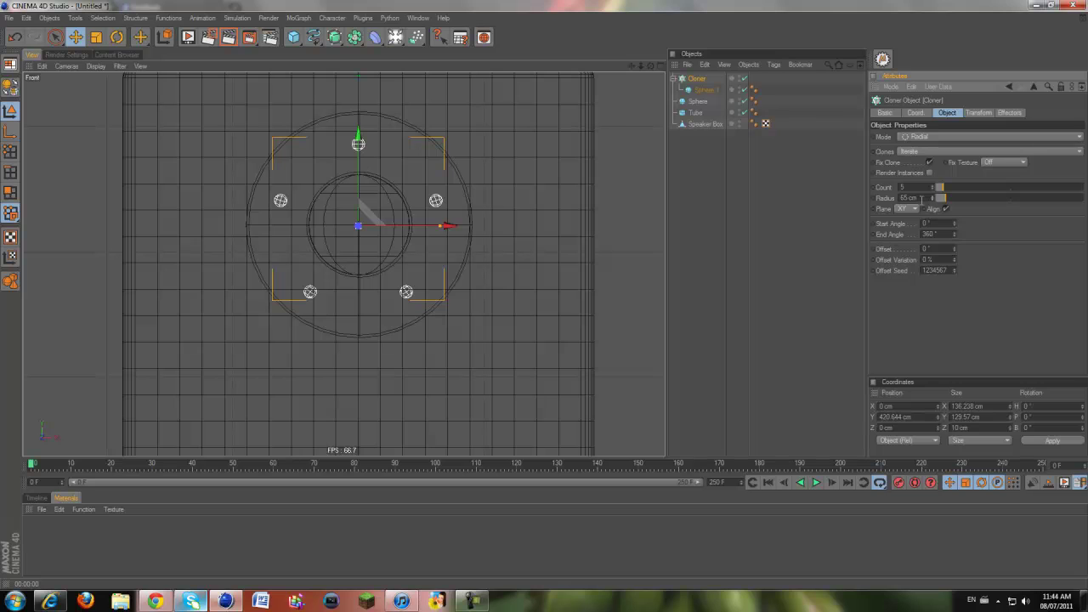
{"action": "left_click_drag", "start_coordinate": [934, 194], "coordinate": [934, 204]}
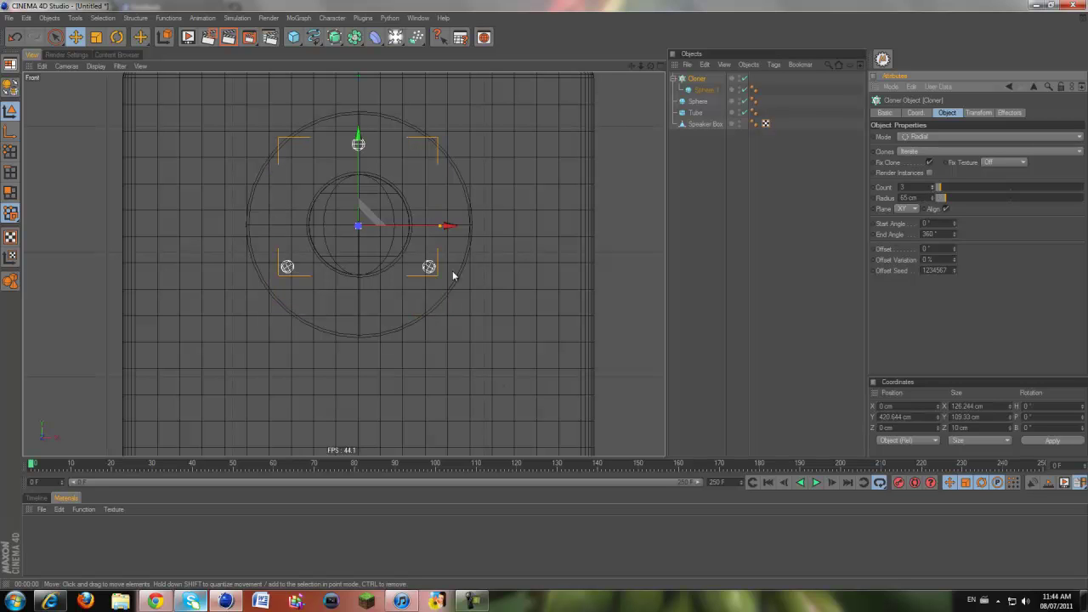
{"action": "left_click_drag", "start_coordinate": [956, 250], "coordinate": [956, 249]}
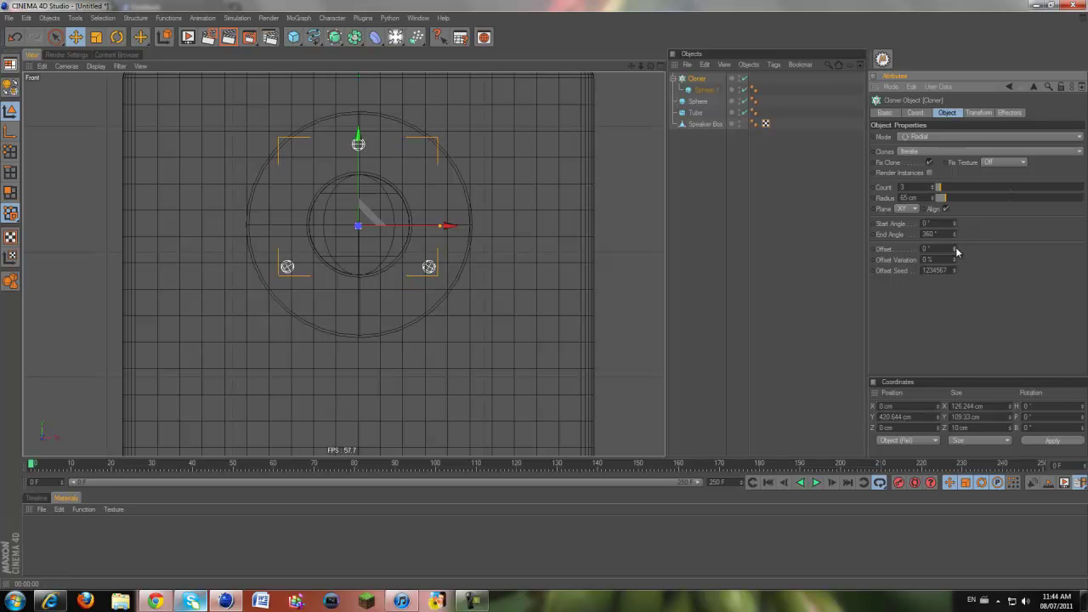
{"action": "left_click", "coordinate": [953, 258]}
{"action": "left_click", "coordinate": [979, 113]}
{"action": "left_click", "coordinate": [1010, 113]}
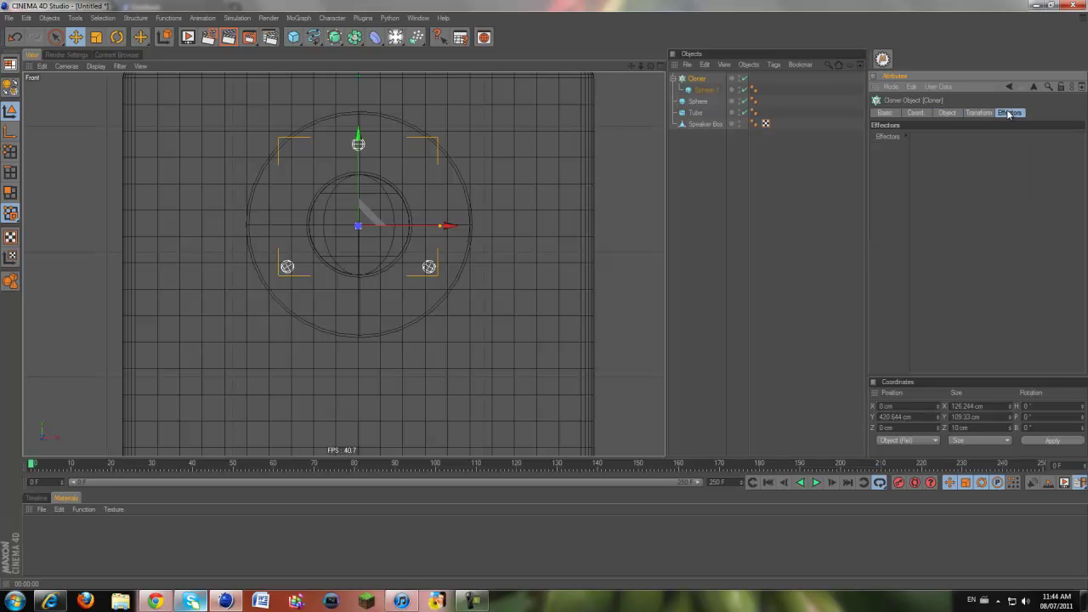
Move the cloner to about -197.2 cm in Z, onto the tube's front face.
{"action": "left_click_drag", "start_coordinate": [622, 122], "coordinate": [621, 121]}
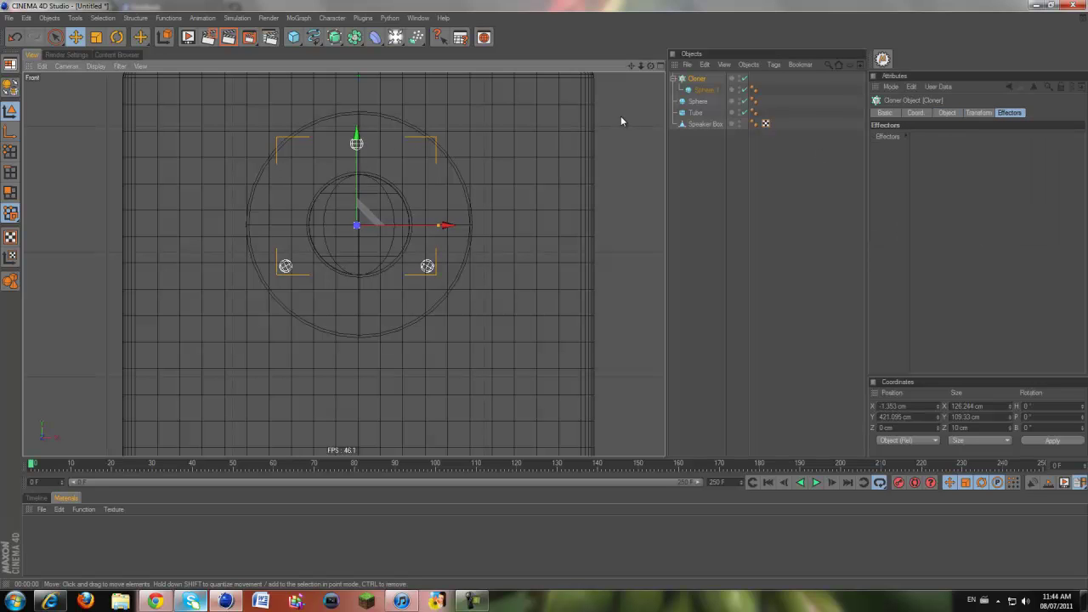
{"action": "key", "text": "ctrl+z"}
{"action": "middle_click", "coordinate": [470, 179]}
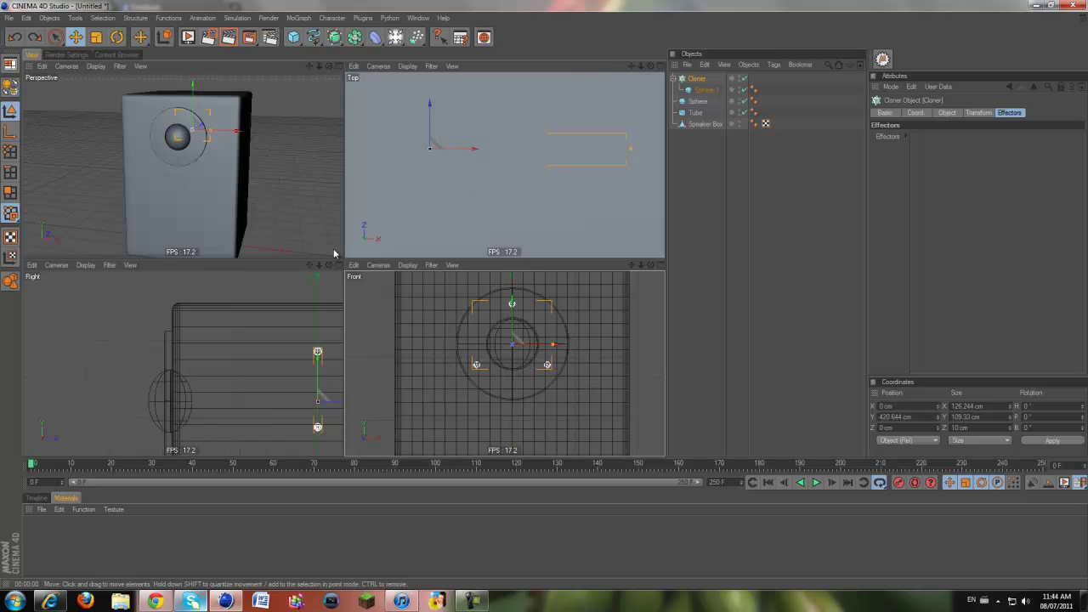
{"action": "middle_click", "coordinate": [268, 292]}
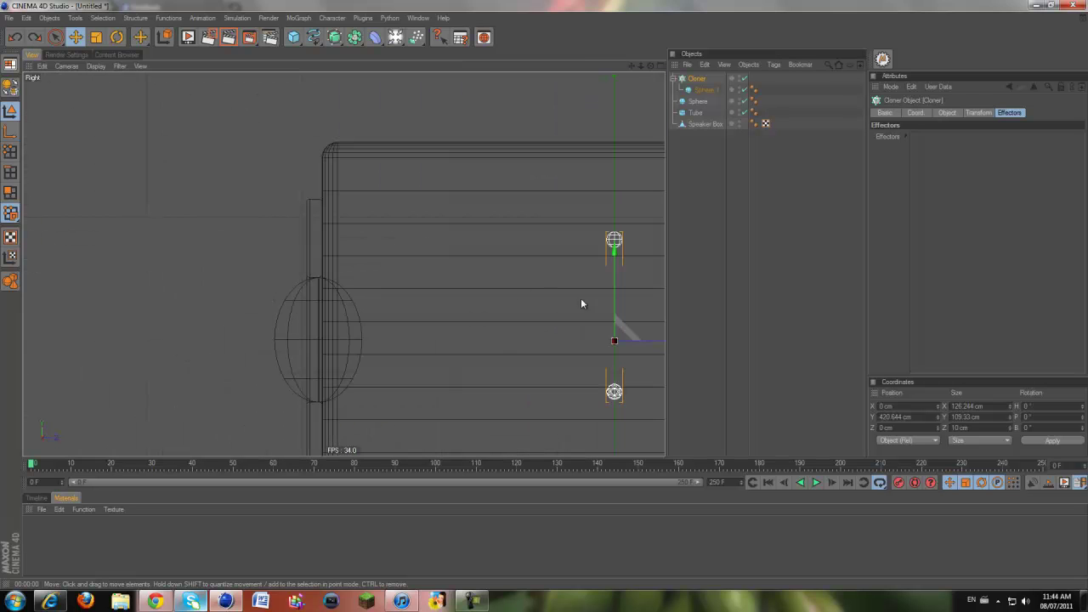
{"action": "left_click_drag", "start_coordinate": [655, 344], "coordinate": [546, 296]}
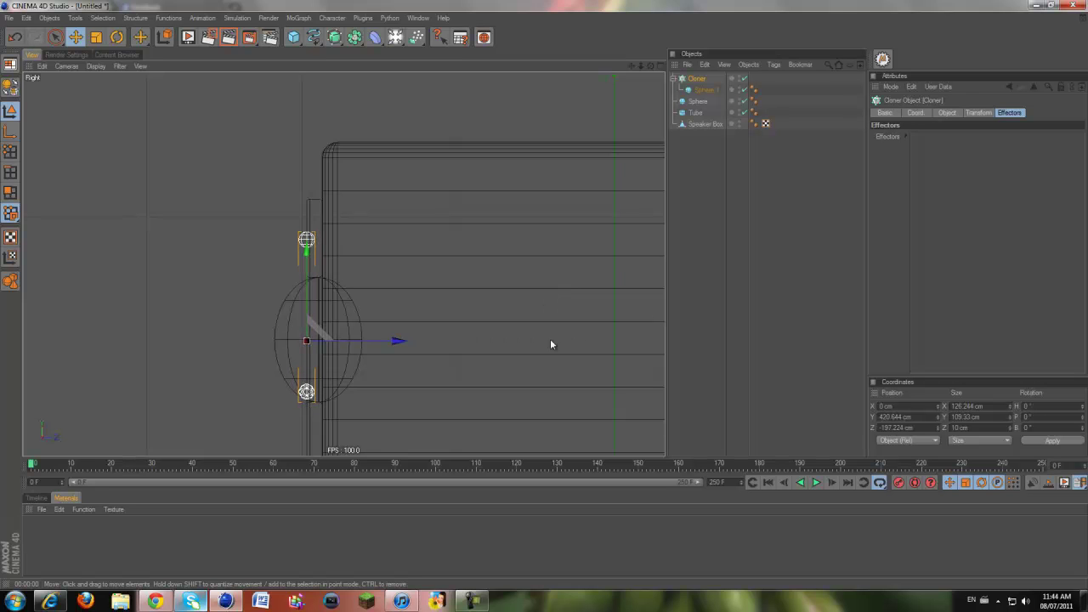
Render the perspective view to check the three small spheres on the driver ring.
{"action": "middle_click", "coordinate": [510, 311]}
{"action": "middle_click", "coordinate": [242, 157]}
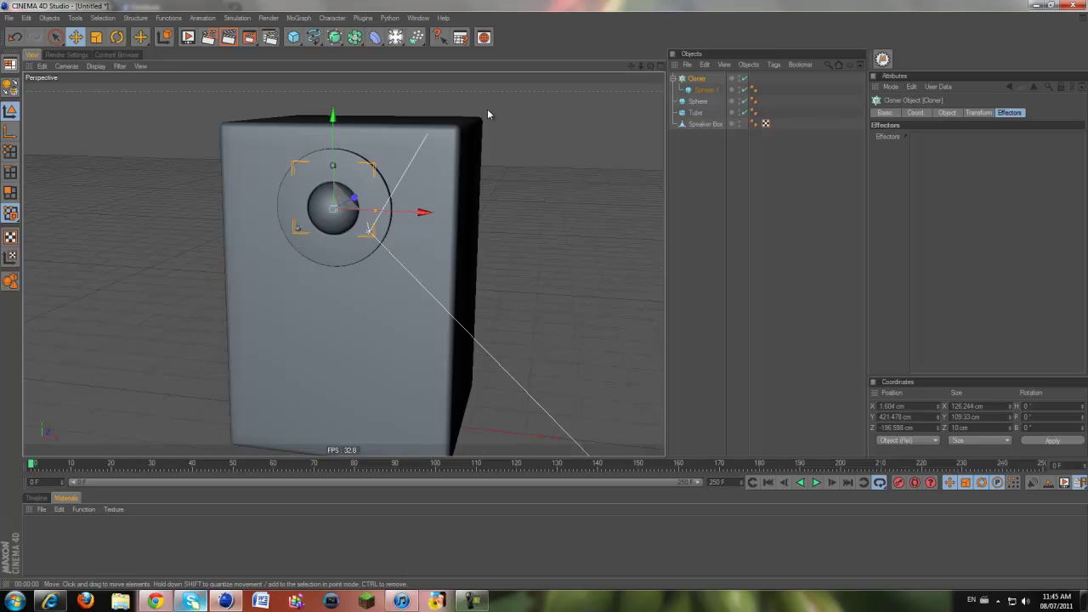
{"action": "key", "text": "ctrl+z"}
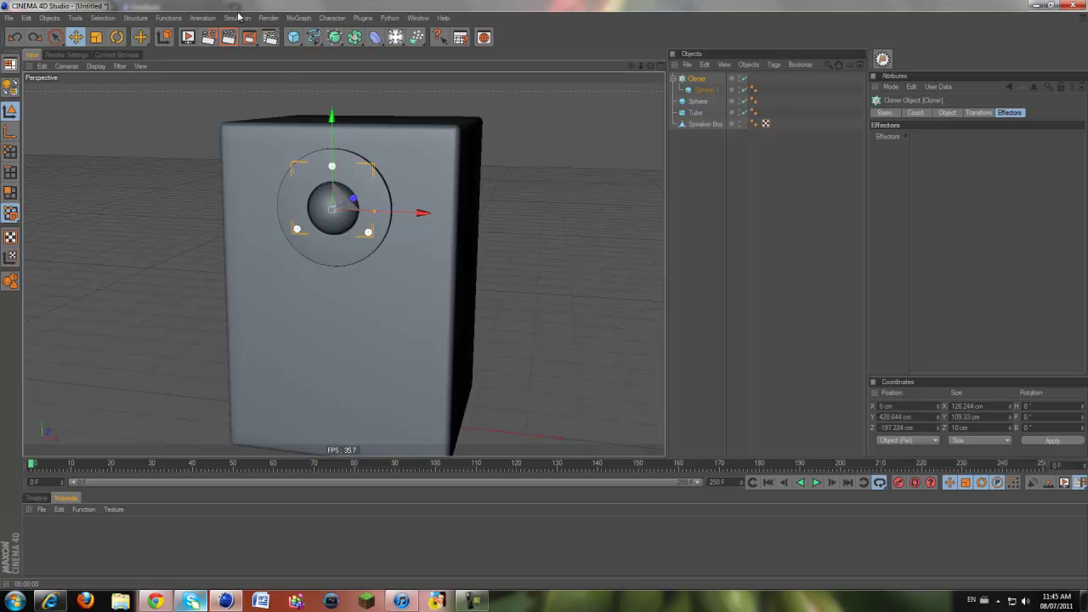
{"action": "left_click", "coordinate": [228, 37]}
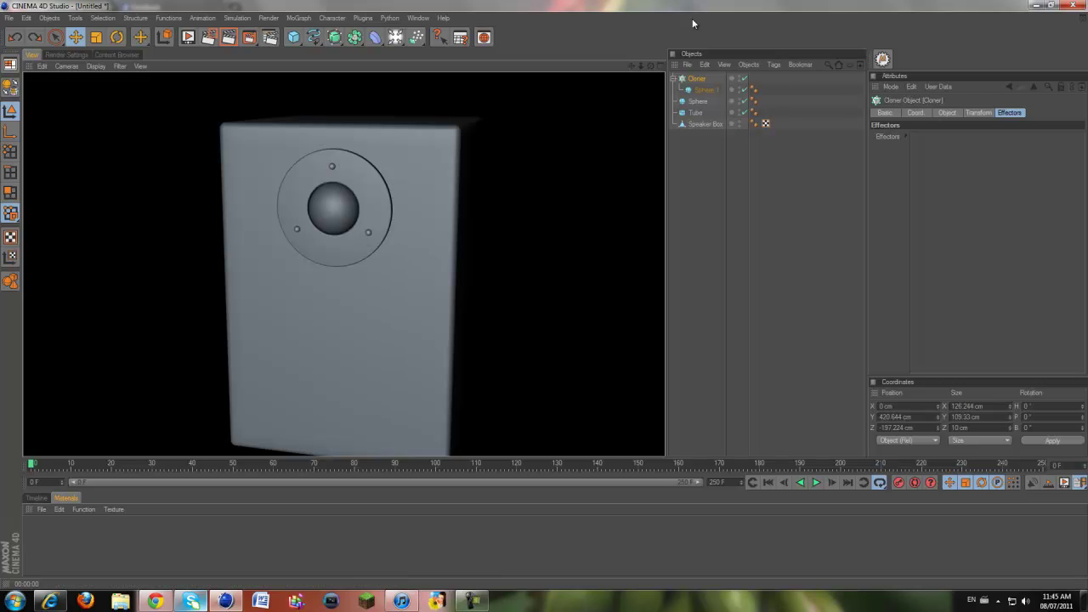
Try to edit the Speaker Box by polygons with the Live Selection tool.
{"action": "left_click_drag", "start_coordinate": [631, 67], "coordinate": [544, 295]}
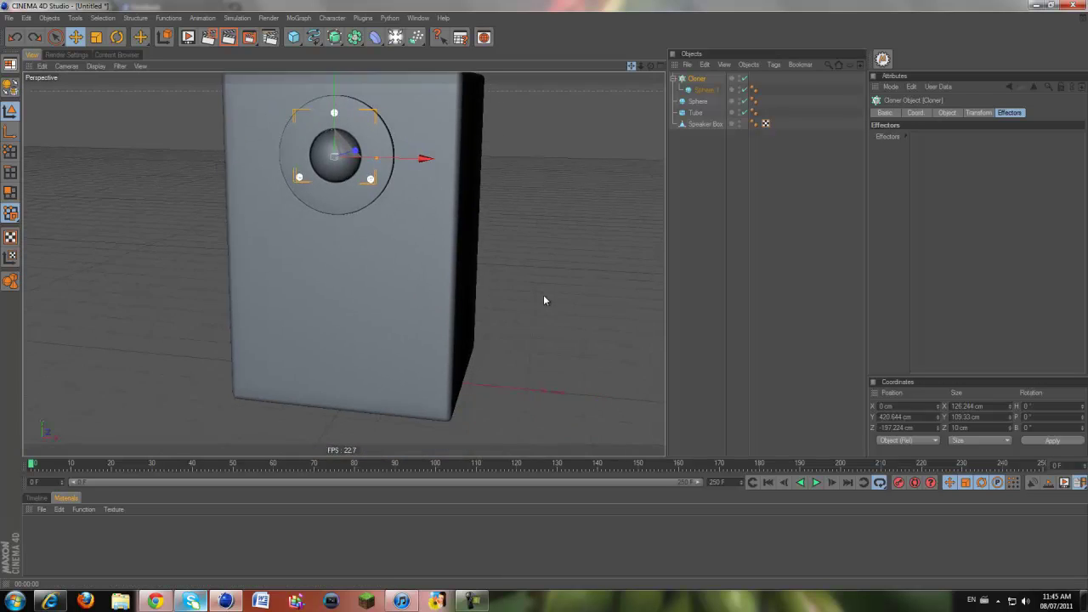
{"action": "left_click", "coordinate": [311, 275]}
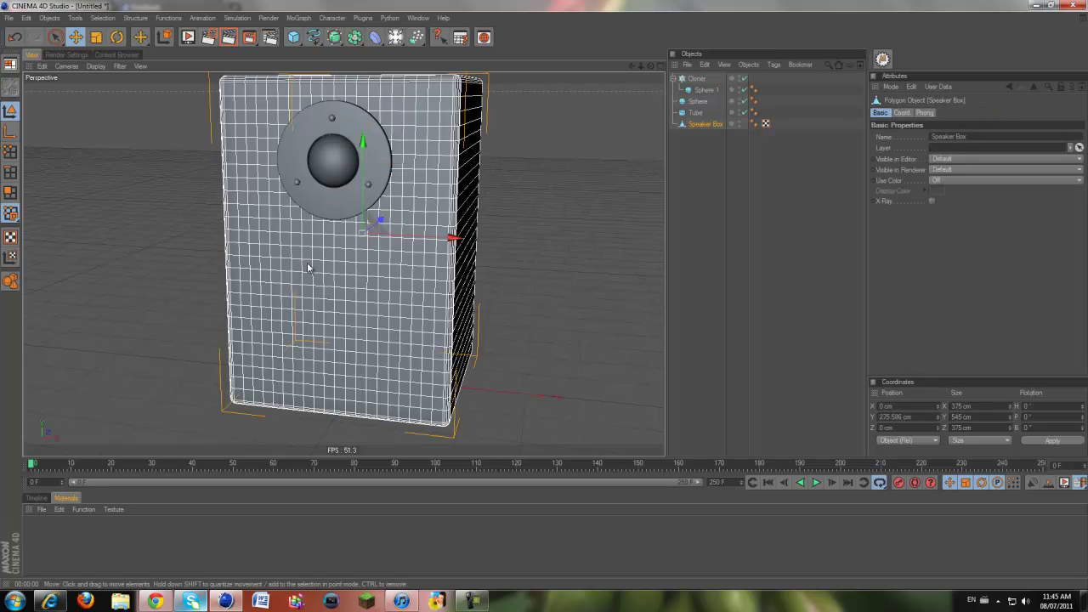
{"action": "left_click_drag", "start_coordinate": [650, 67], "coordinate": [544, 299]}
{"action": "left_click_drag", "start_coordinate": [632, 67], "coordinate": [545, 294]}
{"action": "left_click", "coordinate": [552, 227]}
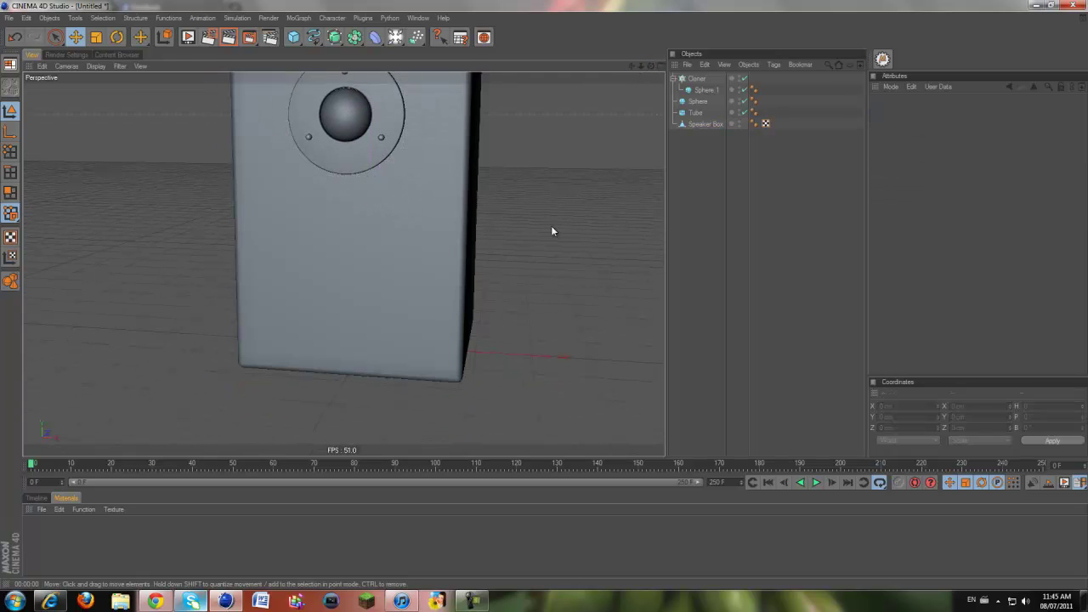
{"action": "left_click", "coordinate": [379, 253]}
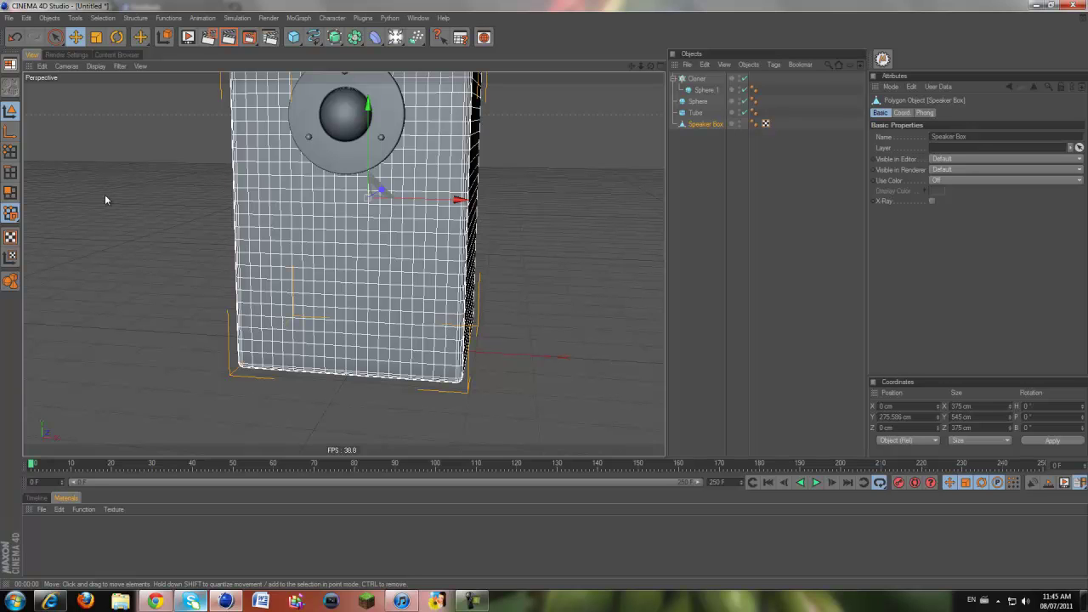
{"action": "left_click", "coordinate": [12, 191]}
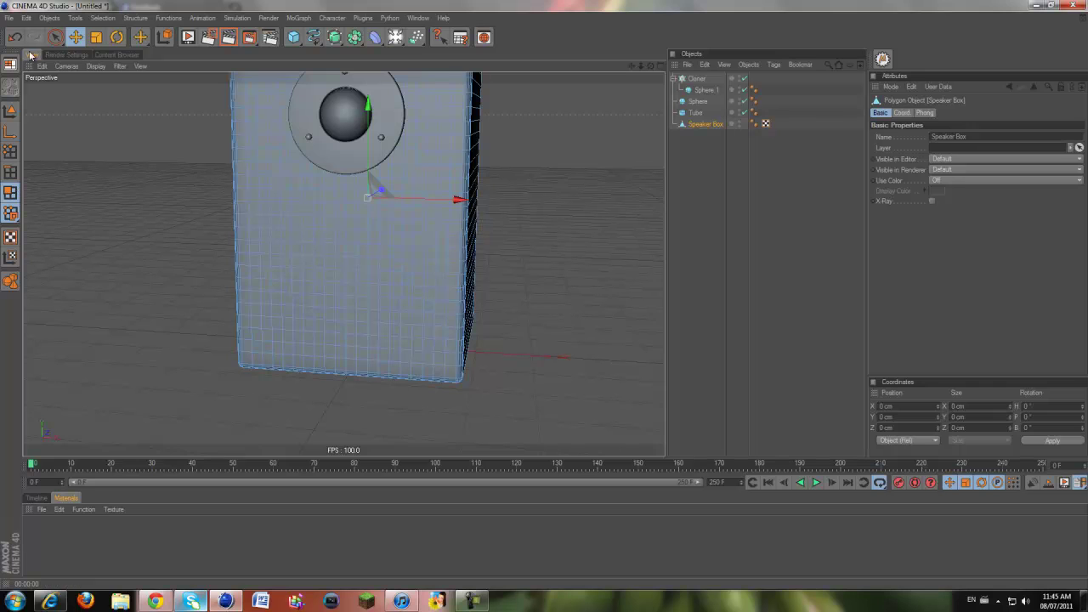
{"action": "left_click", "coordinate": [55, 36]}
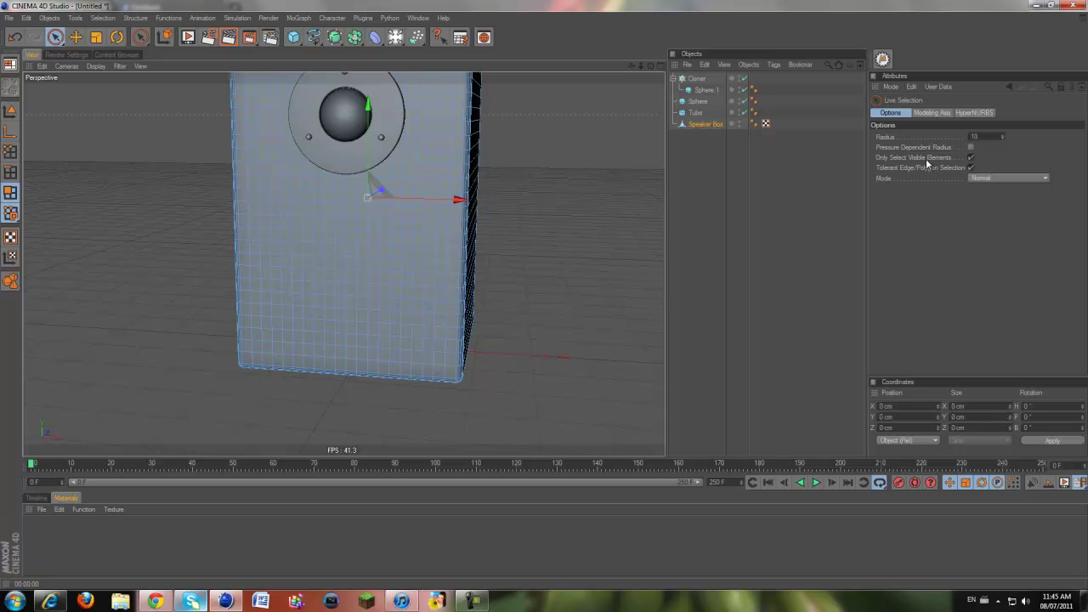
Try to select a roughly circular patch of polygons on the cabinet's front face, below the driver ring.
{"action": "middle_click", "coordinate": [590, 257]}
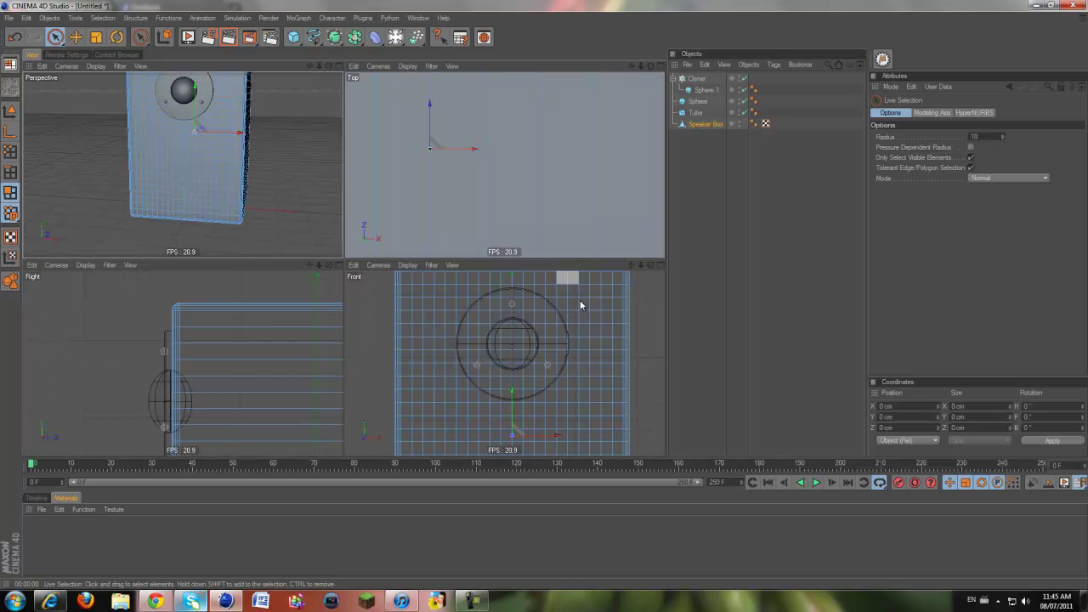
{"action": "middle_click", "coordinate": [582, 314]}
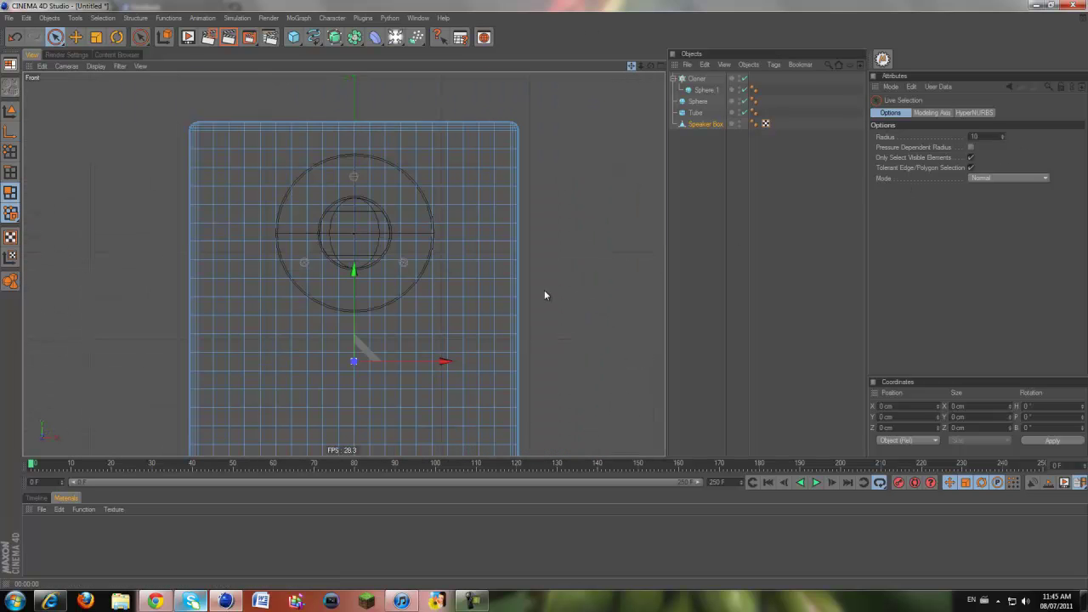
{"action": "left_click_drag", "start_coordinate": [543, 296], "coordinate": [544, 298]}
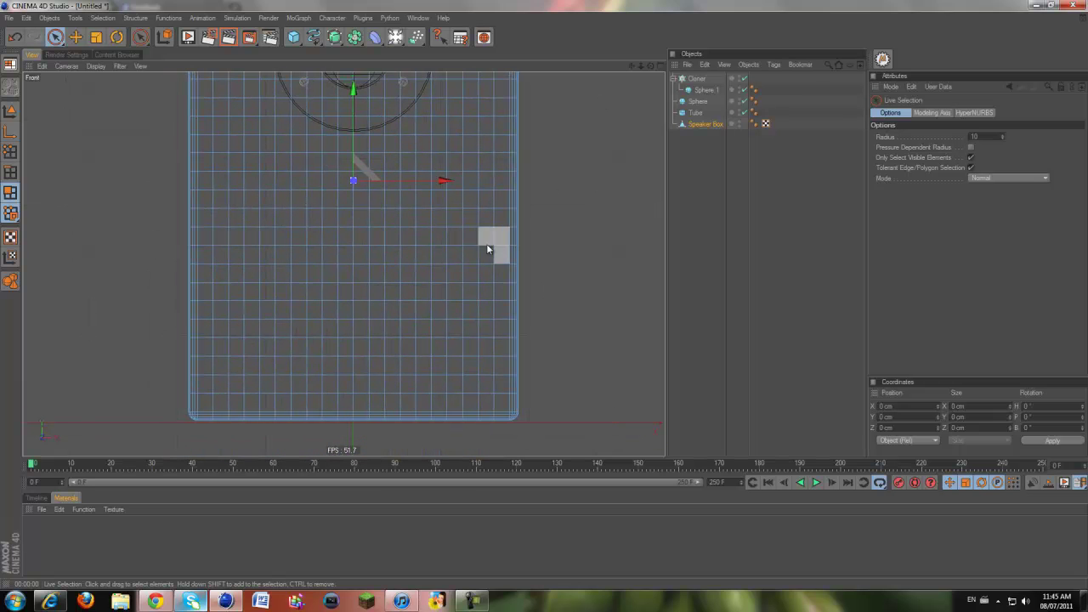
{"action": "mouse_move", "coordinate": [319, 384]}
{"action": "left_mouse_down"}
{"action": "mouse_move", "coordinate": [318, 366]}
{"action": "mouse_move", "coordinate": [286, 357]}
{"action": "mouse_move", "coordinate": [274, 299]}
{"action": "left_mouse_up"}
{"action": "mouse_move", "coordinate": [277, 224]}
{"action": "left_mouse_down"}
{"action": "mouse_move", "coordinate": [331, 168]}
{"action": "mouse_move", "coordinate": [386, 170]}
{"action": "mouse_move", "coordinate": [447, 224]}
{"action": "mouse_move", "coordinate": [455, 308]}
{"action": "mouse_move", "coordinate": [408, 360]}
{"action": "mouse_move", "coordinate": [343, 380]}
{"action": "mouse_move", "coordinate": [316, 372]}
{"action": "mouse_move", "coordinate": [300, 349]}
{"action": "mouse_move", "coordinate": [260, 347]}
{"action": "left_mouse_up"}
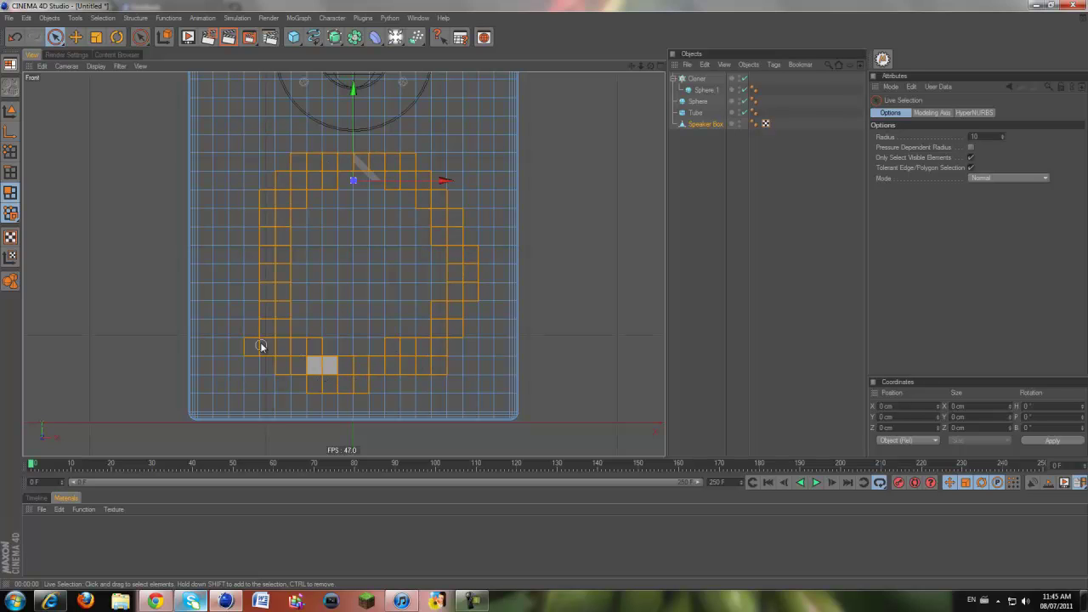
{"action": "left_click_drag", "start_coordinate": [250, 258], "coordinate": [238, 282]}
{"action": "mouse_move", "coordinate": [247, 232]}
{"action": "left_mouse_down"}
{"action": "mouse_move", "coordinate": [305, 185]}
{"action": "mouse_move", "coordinate": [430, 170]}
{"action": "mouse_move", "coordinate": [469, 204]}
{"action": "mouse_move", "coordinate": [488, 250]}
{"action": "mouse_move", "coordinate": [436, 320]}
{"action": "mouse_move", "coordinate": [345, 263]}
{"action": "mouse_move", "coordinate": [306, 356]}
{"action": "mouse_move", "coordinate": [411, 246]}
{"action": "mouse_move", "coordinate": [412, 264]}
{"action": "left_mouse_up"}
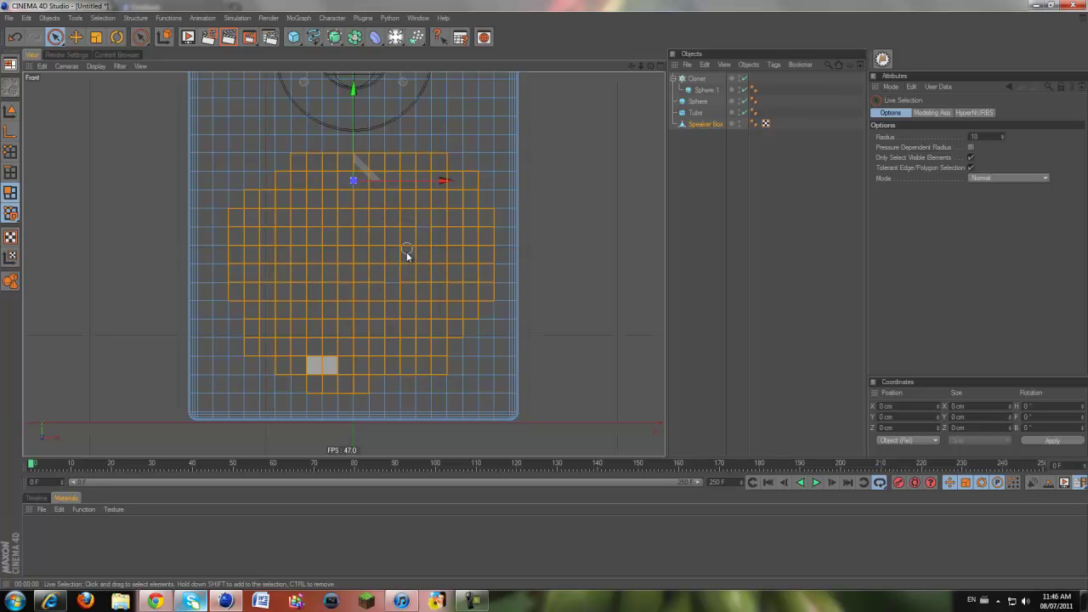
{"action": "left_click_drag", "start_coordinate": [389, 299], "coordinate": [395, 288]}
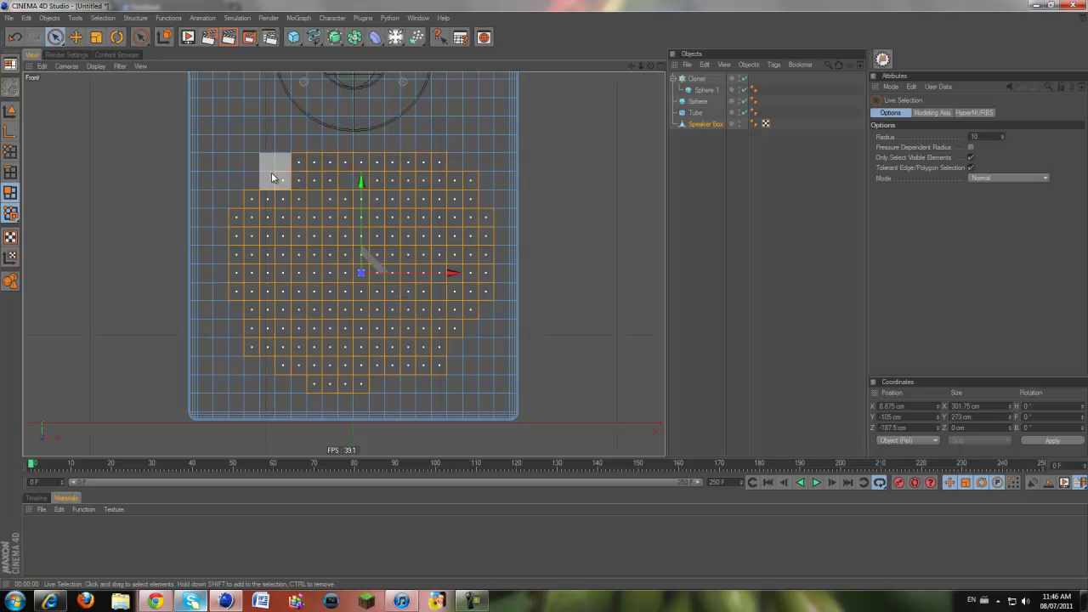
Deselect the circular patch of polygons and return to model mode with the Move tool.
{"action": "scroll", "coordinate": [272, 173], "scroll_direction": "down", "scroll_amount": 1}
{"action": "middle_click", "coordinate": [290, 199]}
{"action": "middle_click", "coordinate": [274, 219]}
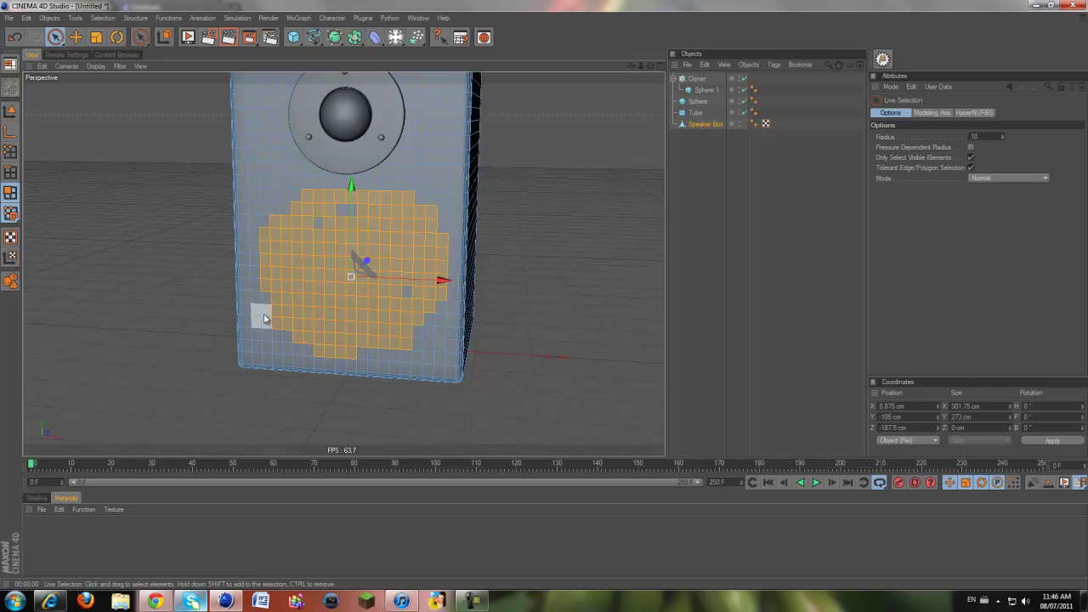
{"action": "left_click", "coordinate": [106, 255]}
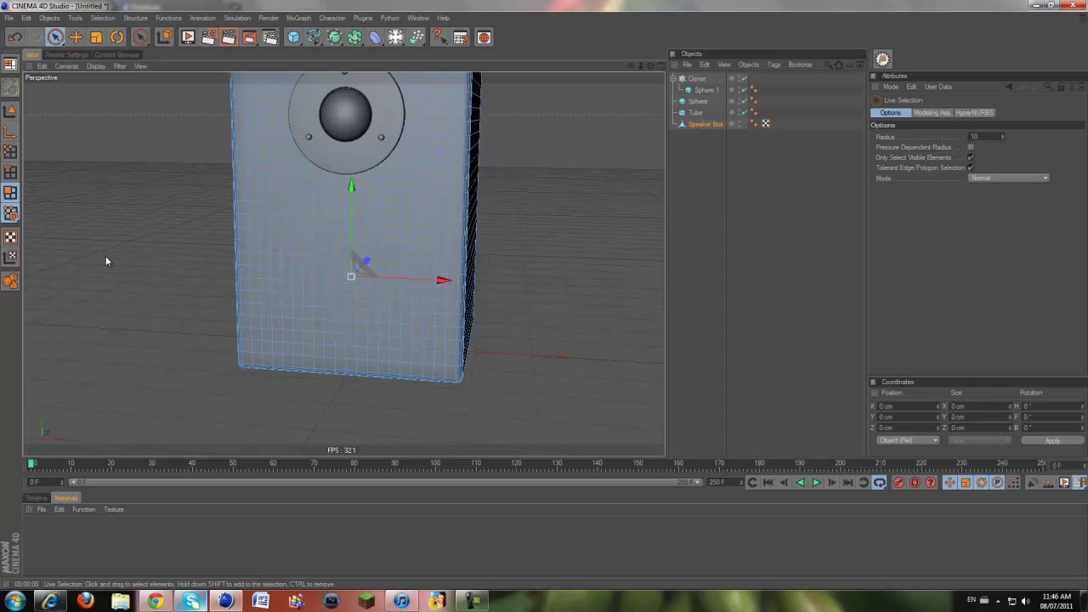
{"action": "left_click", "coordinate": [11, 111]}
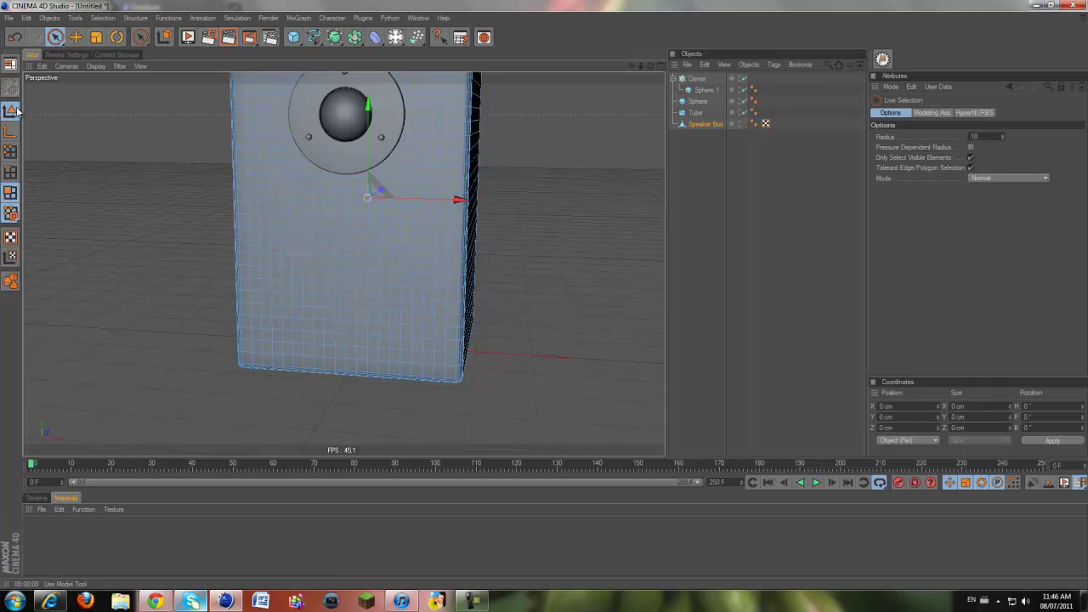
{"action": "left_click", "coordinate": [76, 39]}
{"action": "left_click", "coordinate": [90, 150]}
{"action": "left_click", "coordinate": [89, 155]}
Add a Cylinder primitive and orient it along the Z axis.
{"action": "left_click_drag", "start_coordinate": [292, 39], "coordinate": [496, 48]}
{"action": "middle_click", "coordinate": [375, 244]}
{"action": "middle_click", "coordinate": [377, 250]}
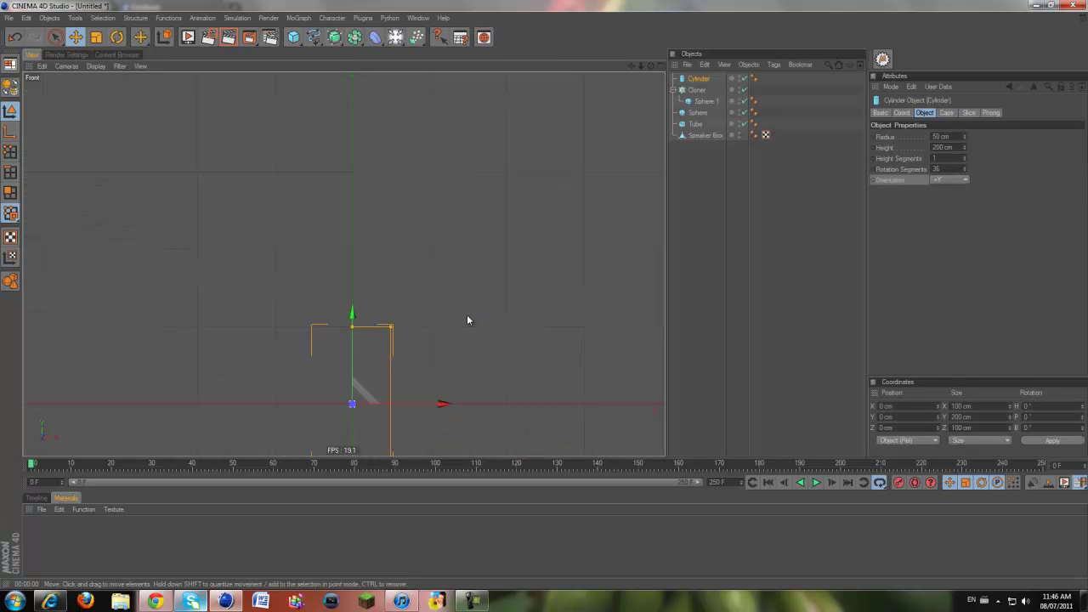
{"action": "left_click", "coordinate": [944, 181]}
{"action": "left_click", "coordinate": [945, 244]}
Raise the cylinder to about 169.9 cm in Y, below the driver ring, and enlarge its radius to about 143 cm.
{"action": "left_click_drag", "start_coordinate": [352, 371], "coordinate": [545, 296]}
{"action": "left_click_drag", "start_coordinate": [392, 279], "coordinate": [544, 298]}
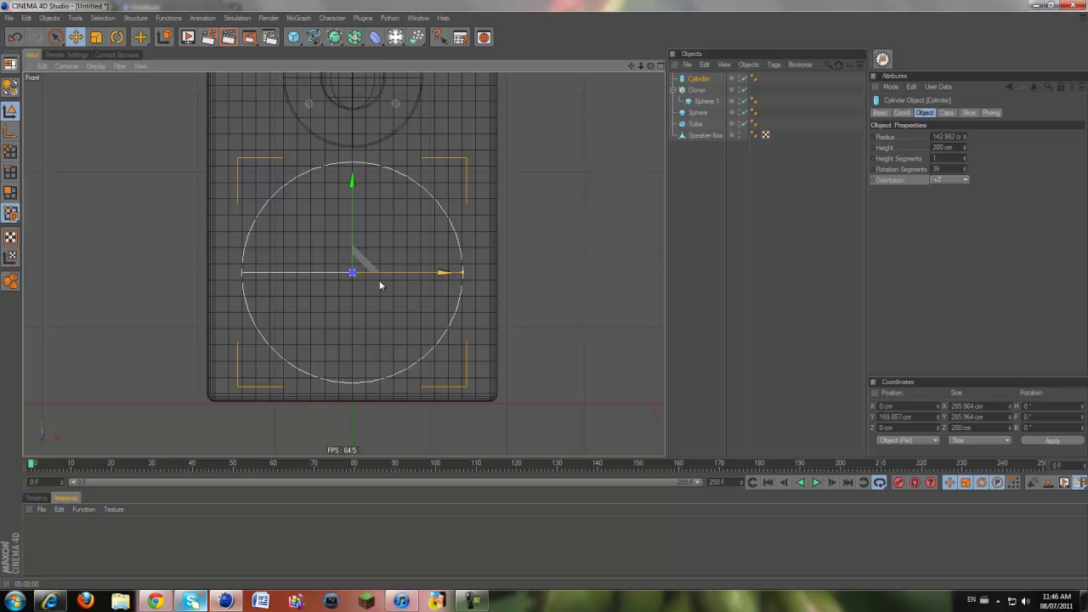
Move the cylinder to about -100 cm in Z so its front end protrudes slightly from the cabinet's front face.
{"action": "middle_click", "coordinate": [294, 306]}
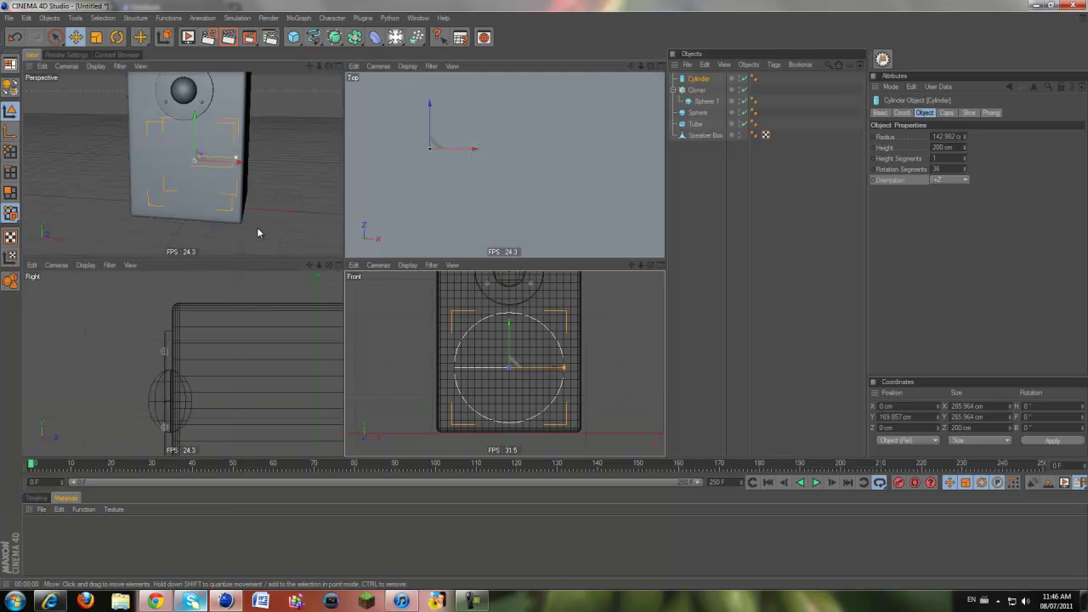
{"action": "mouse_move", "coordinate": [311, 277]}
{"action": "left_mouse_down"}
{"action": "mouse_move", "coordinate": [342, 293]}
{"action": "mouse_move", "coordinate": [352, 262]}
{"action": "mouse_move", "coordinate": [307, 270]}
{"action": "left_mouse_up"}
{"action": "key", "text": "ctrl+z"}
{"action": "scroll", "coordinate": [246, 330], "scroll_direction": "down", "scroll_amount": 4}
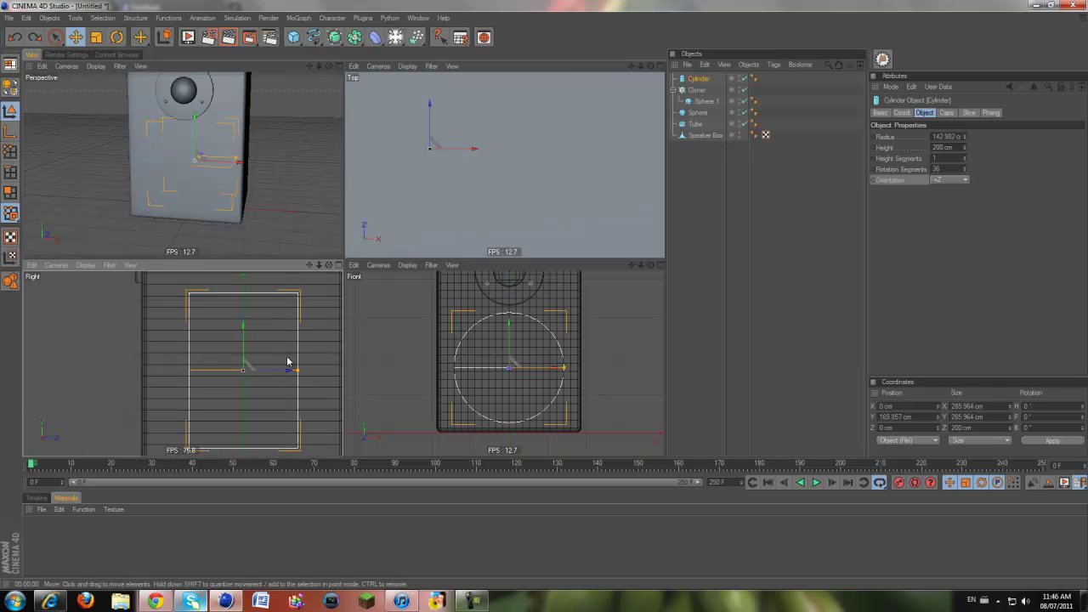
{"action": "left_click_drag", "start_coordinate": [287, 379], "coordinate": [342, 299]}
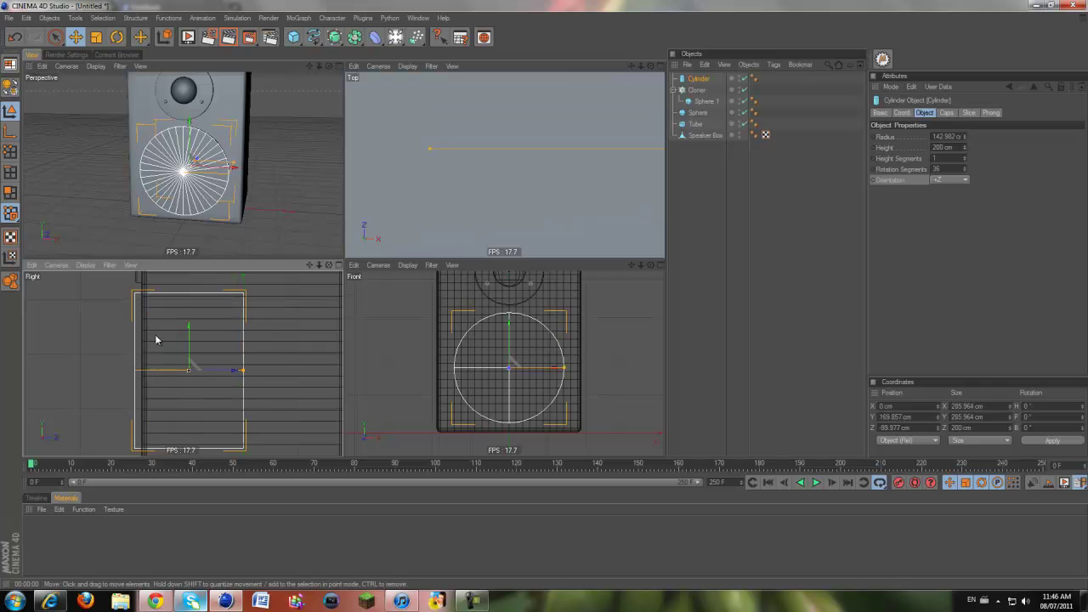
Add a Boole object and make the Cylinder and the Speaker Box its children.
{"action": "middle_click", "coordinate": [201, 187]}
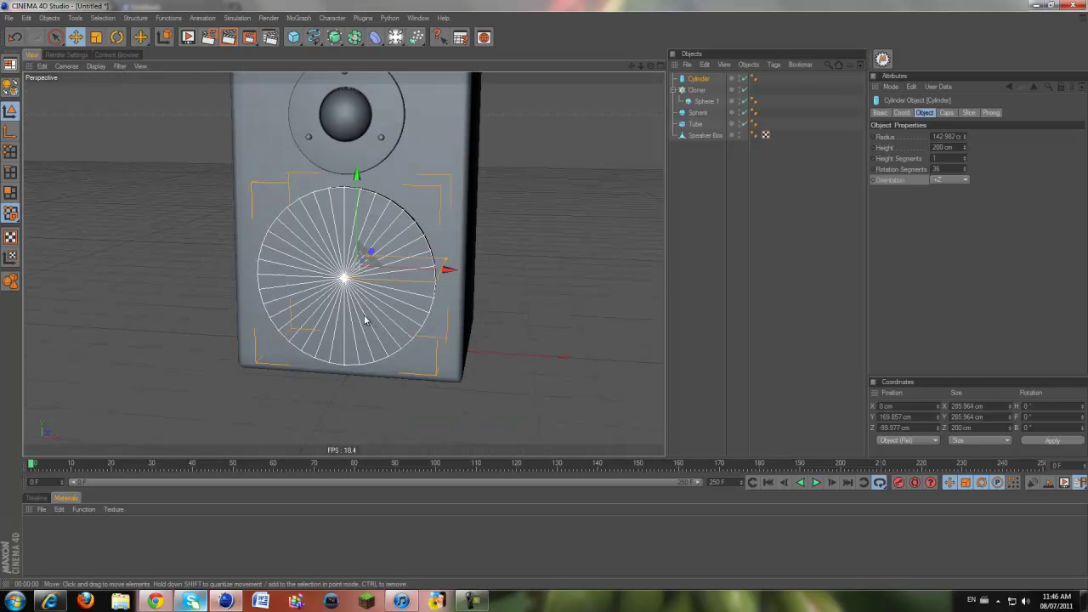
{"action": "left_click", "coordinate": [355, 37]}
{"action": "left_click", "coordinate": [472, 48]}
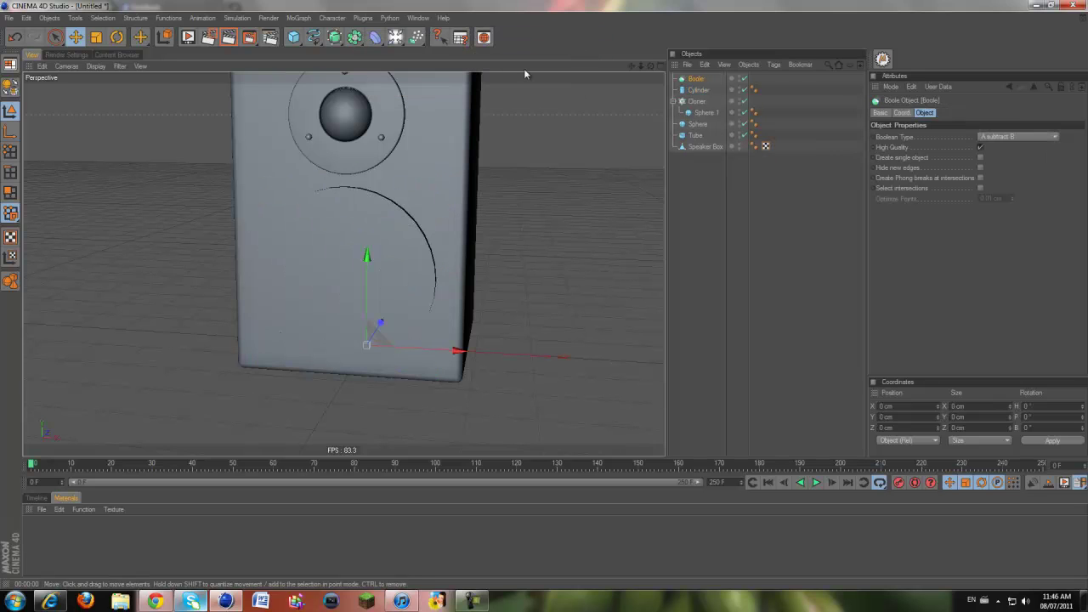
{"action": "left_click", "coordinate": [697, 125]}
{"action": "left_click", "coordinate": [704, 146]}
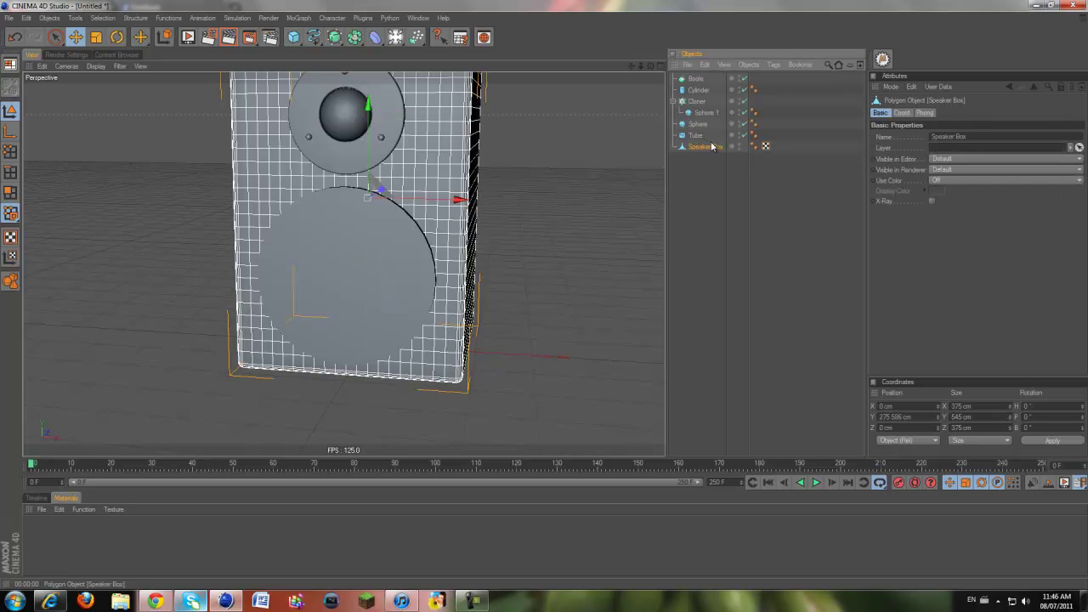
{"action": "left_click_drag", "start_coordinate": [712, 148], "coordinate": [697, 83]}
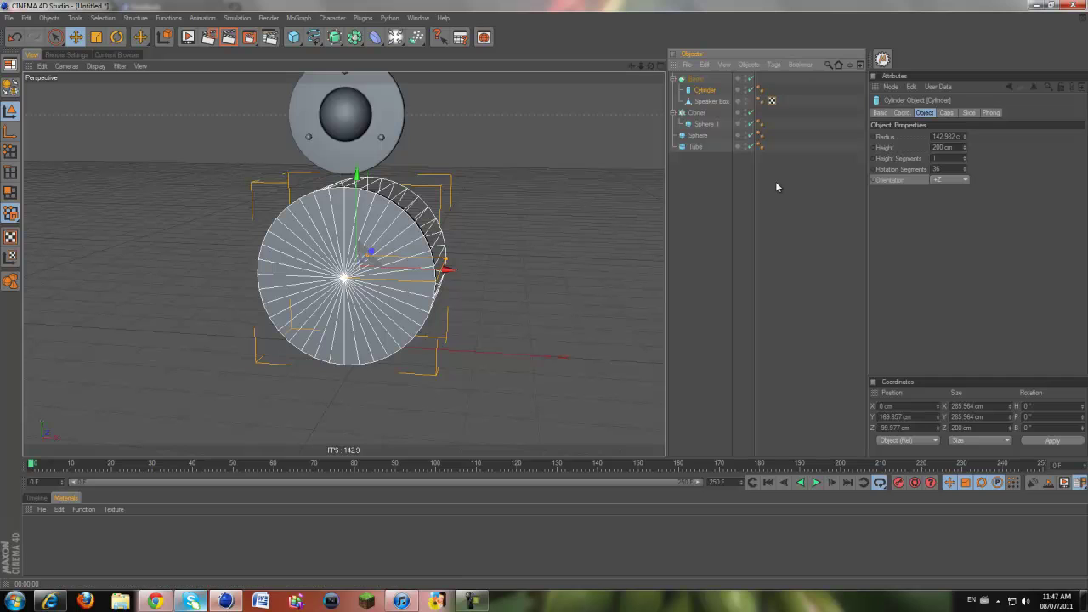
Place the Speaker Box above the Cylinder inside the Boole so the cylinder is subtracted from the cabinet.
{"action": "left_click", "coordinate": [524, 156]}
{"action": "left_click_drag", "start_coordinate": [706, 101], "coordinate": [701, 88]}
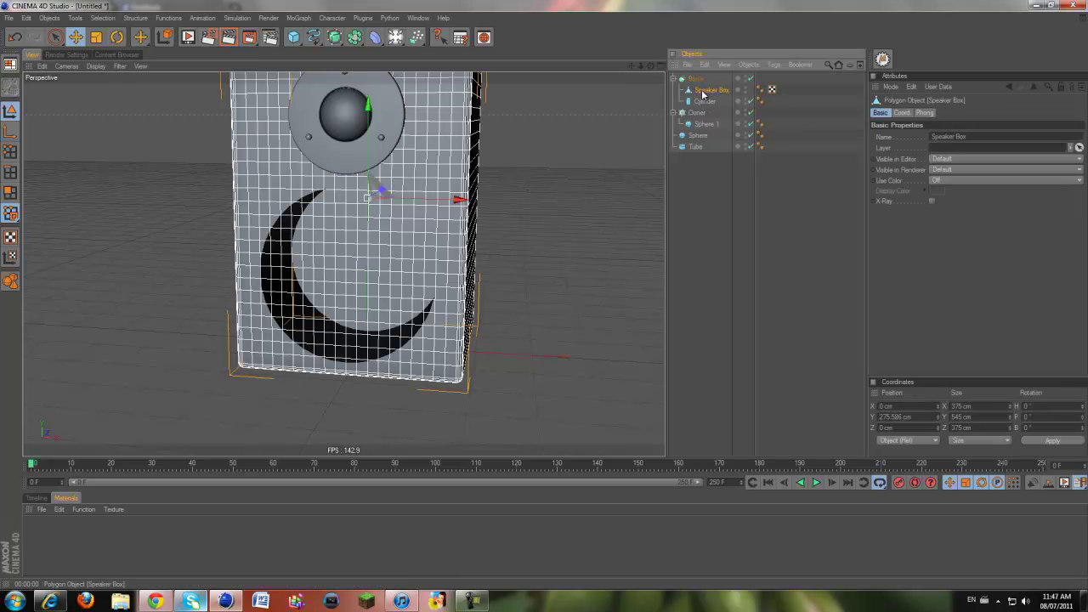
{"action": "left_click", "coordinate": [509, 220]}
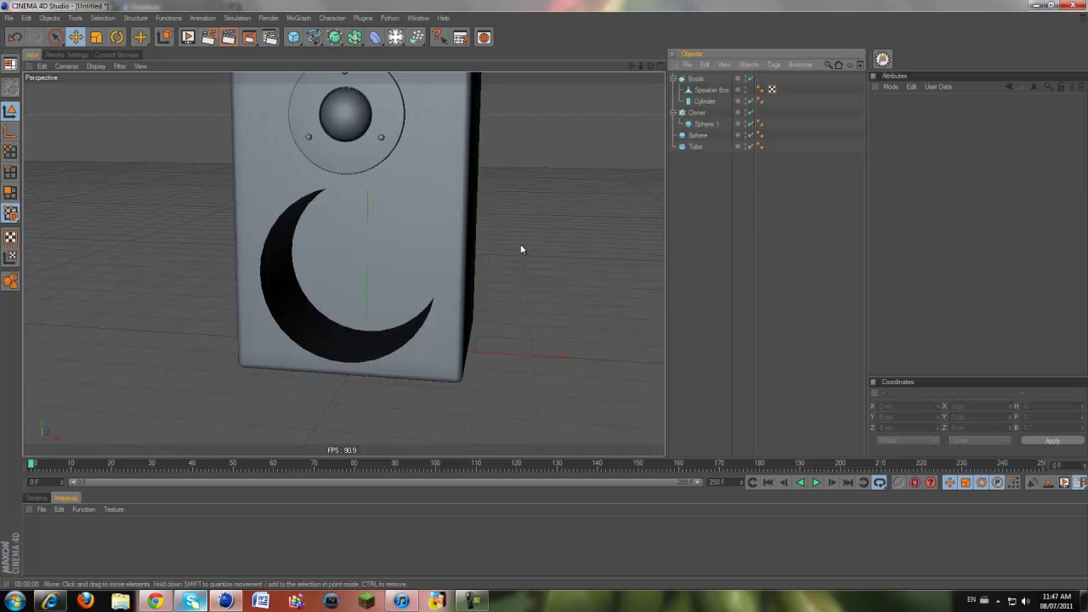
{"action": "left_click", "coordinate": [448, 279]}
{"action": "left_click", "coordinate": [600, 208]}
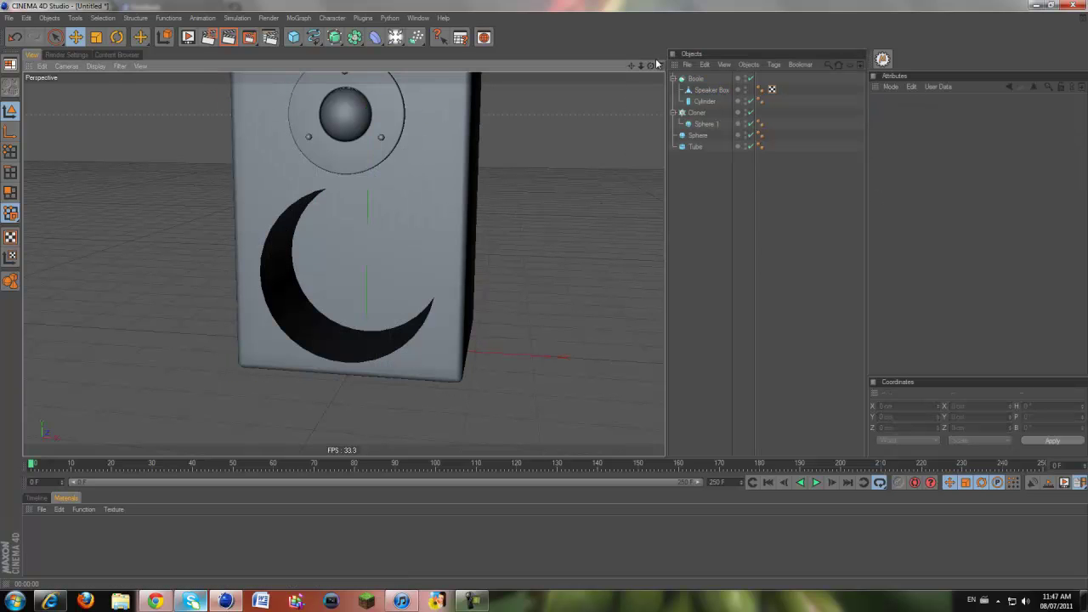
{"action": "left_click_drag", "start_coordinate": [652, 65], "coordinate": [546, 299]}
{"action": "left_click_drag", "start_coordinate": [651, 66], "coordinate": [546, 295]}
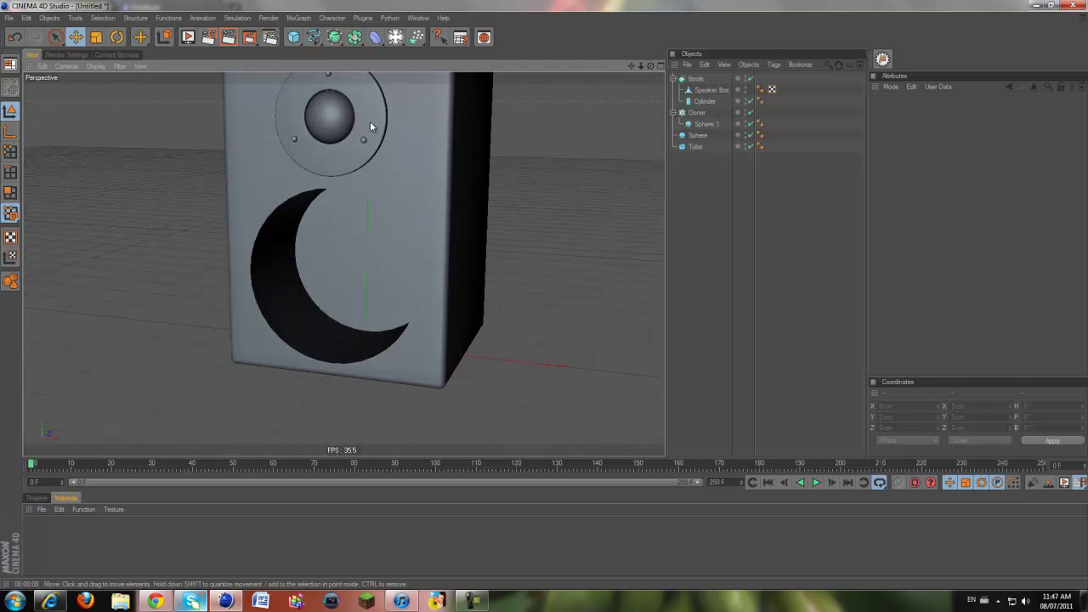
Add a Cone primitive and set its orientation to +Z.
{"action": "left_click_drag", "start_coordinate": [293, 37], "coordinate": [450, 48]}
{"action": "key", "text": "F5"}
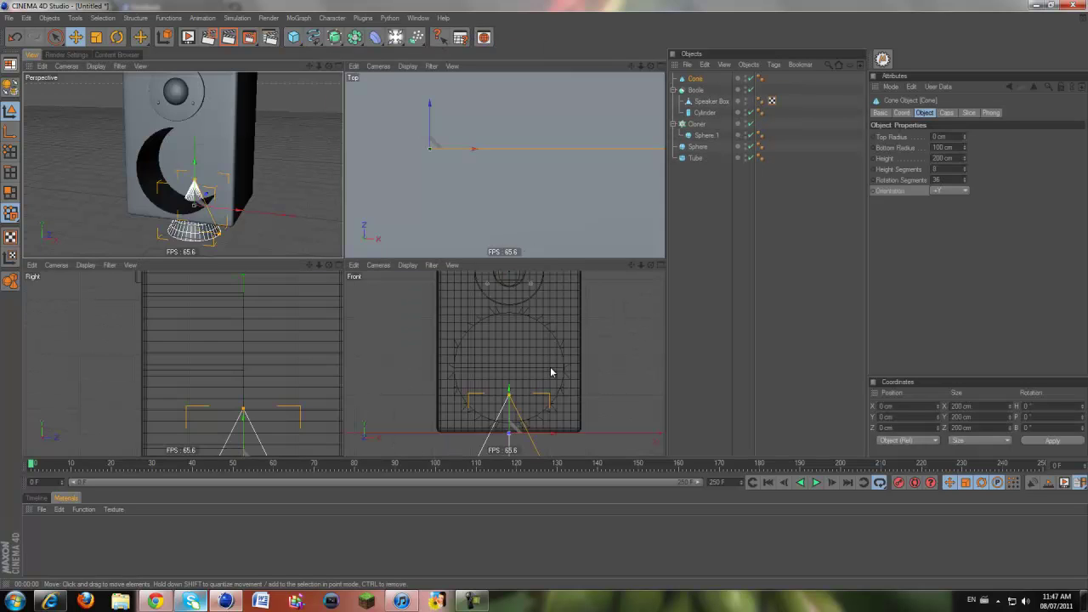
{"action": "middle_click", "coordinate": [551, 369]}
{"action": "left_click", "coordinate": [966, 191]}
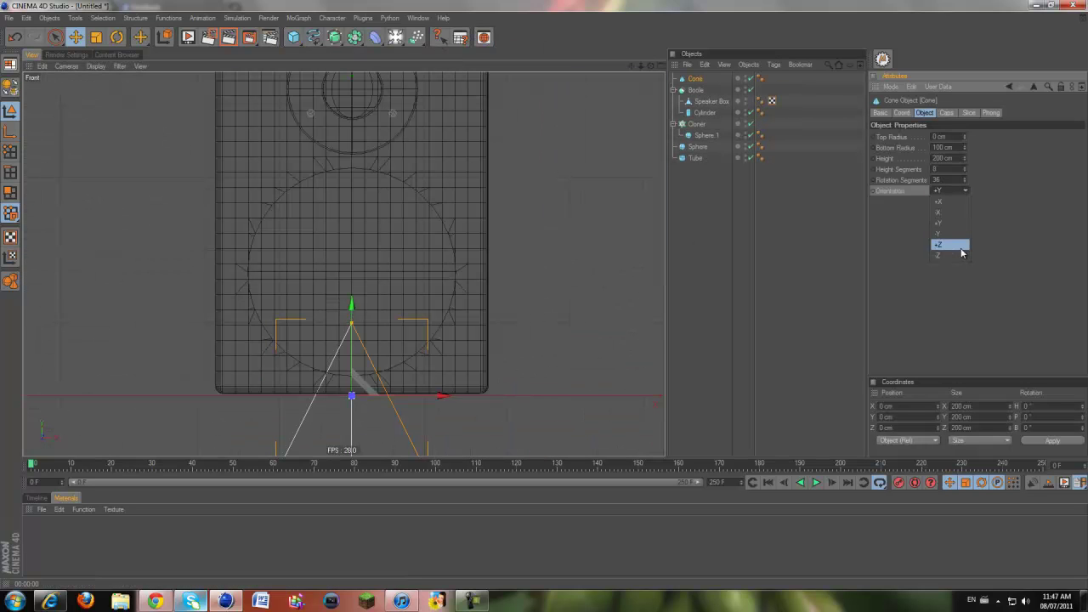
{"action": "left_click", "coordinate": [951, 246]}
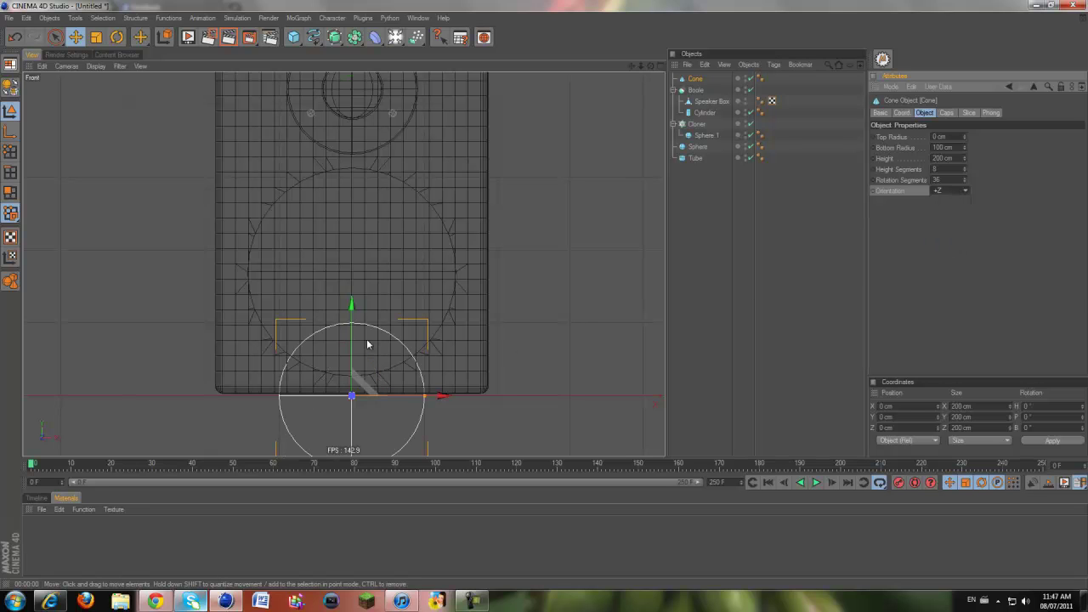
Move the cone up to about 164 cm in Y and forward to about -88.5 cm in Z, into the woofer opening.
{"action": "left_click_drag", "start_coordinate": [539, 272], "coordinate": [546, 329]}
{"action": "middle_click", "coordinate": [544, 328]}
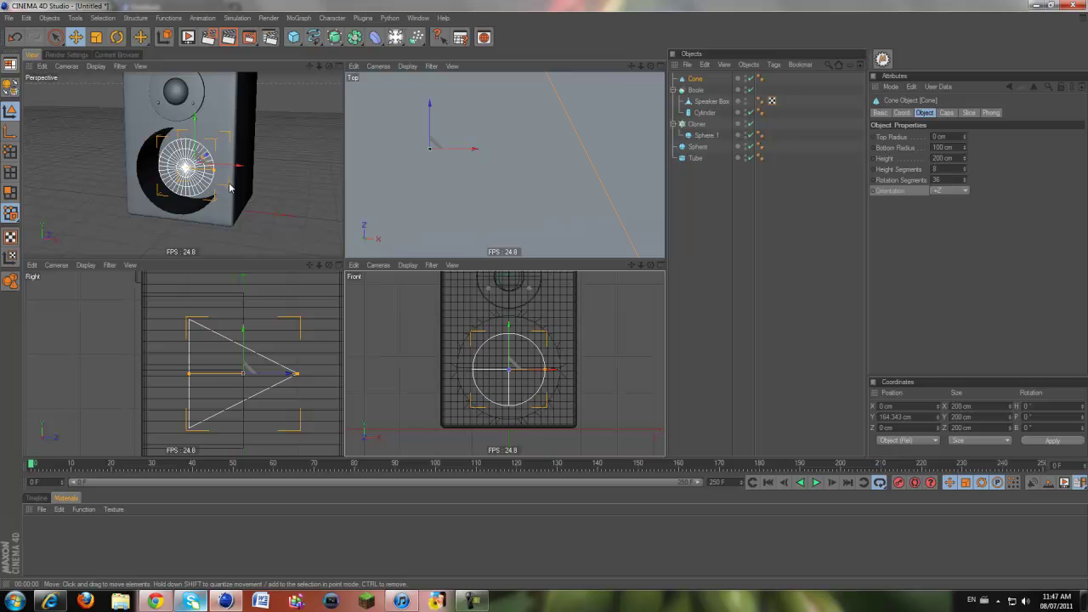
{"action": "left_click_drag", "start_coordinate": [279, 374], "coordinate": [343, 294]}
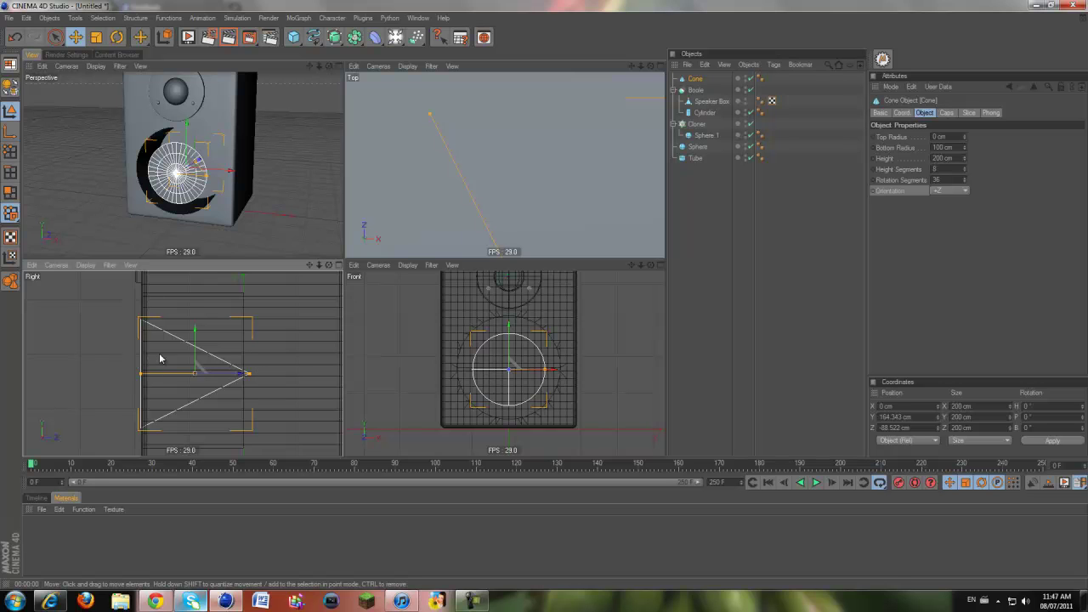
Match the cone to the woofer opening by enlarging its bottom radius to about 142.8 cm and raising it to about 169.8 cm in Y.
{"action": "key", "text": "F4"}
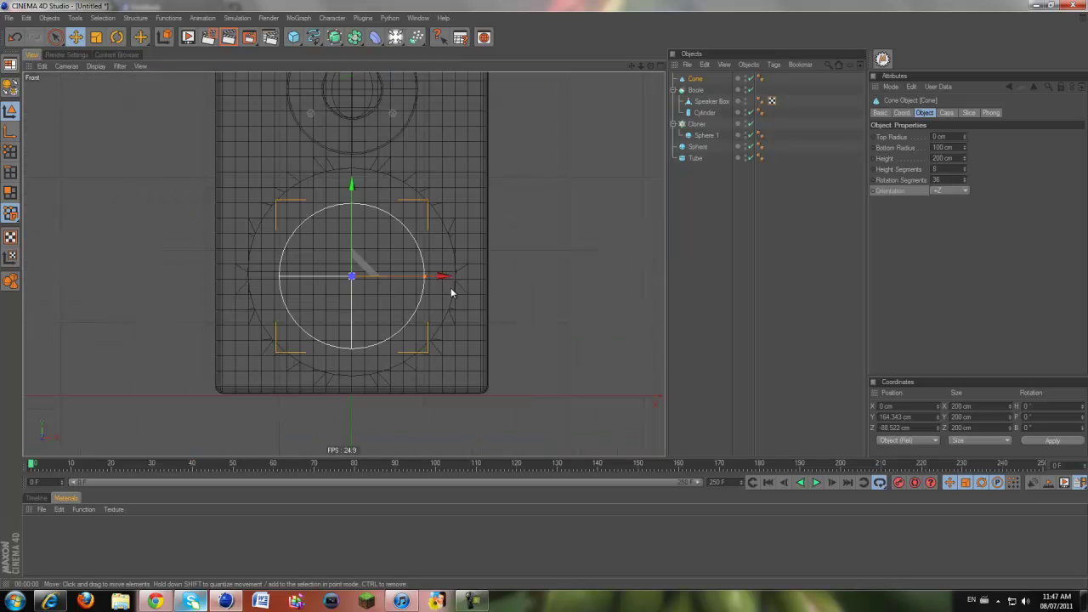
{"action": "left_click_drag", "start_coordinate": [427, 290], "coordinate": [543, 295]}
{"action": "left_click_drag", "start_coordinate": [352, 222], "coordinate": [544, 295]}
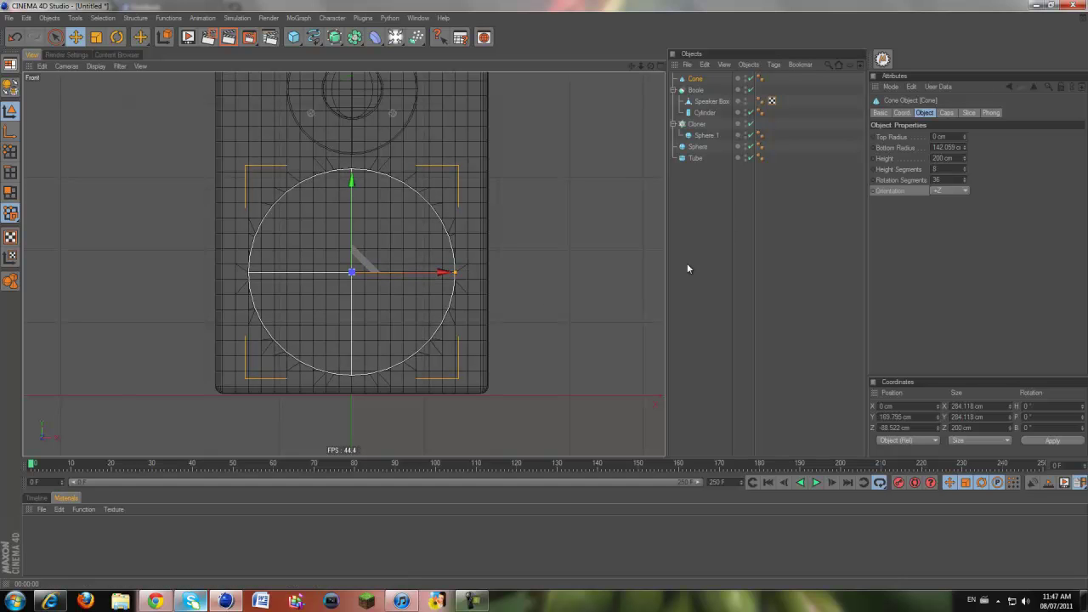
{"action": "left_click_drag", "start_coordinate": [456, 277], "coordinate": [458, 277]}
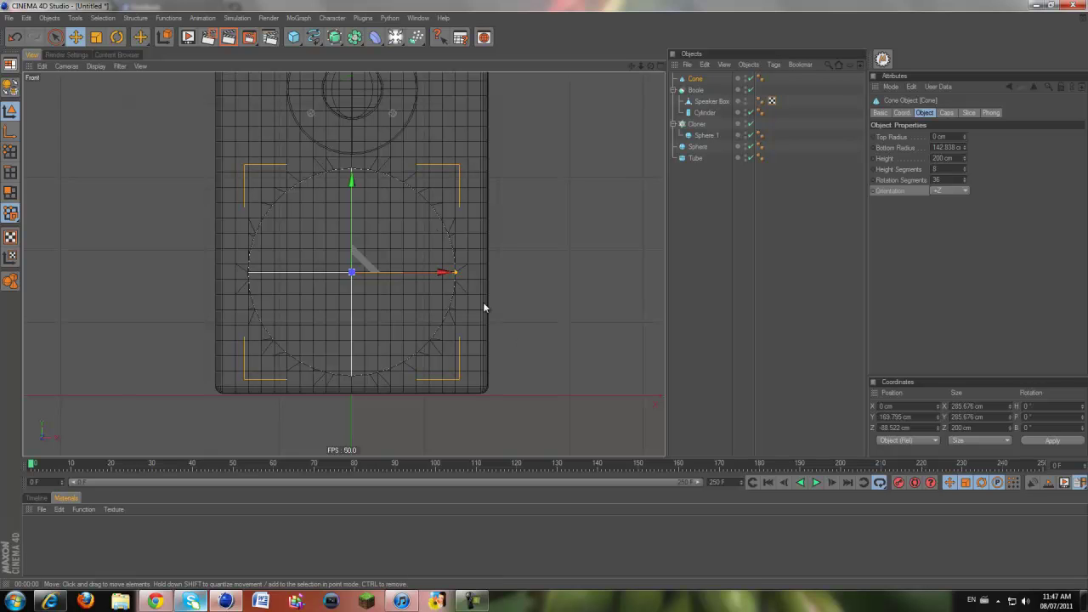
{"action": "left_click", "coordinate": [512, 138]}
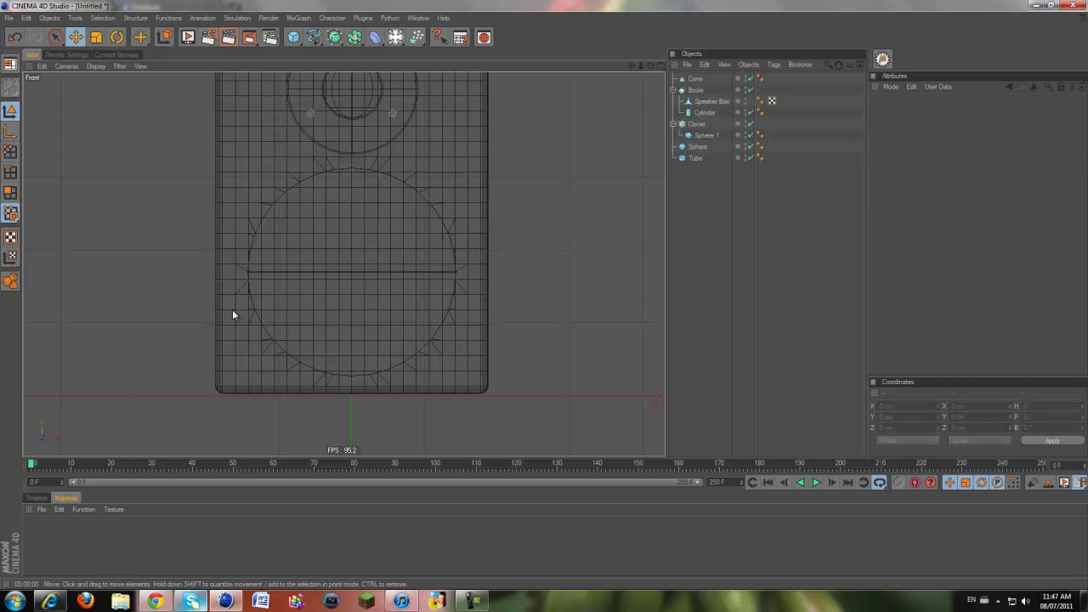
{"action": "middle_click", "coordinate": [258, 274]}
{"action": "middle_click", "coordinate": [198, 186]}
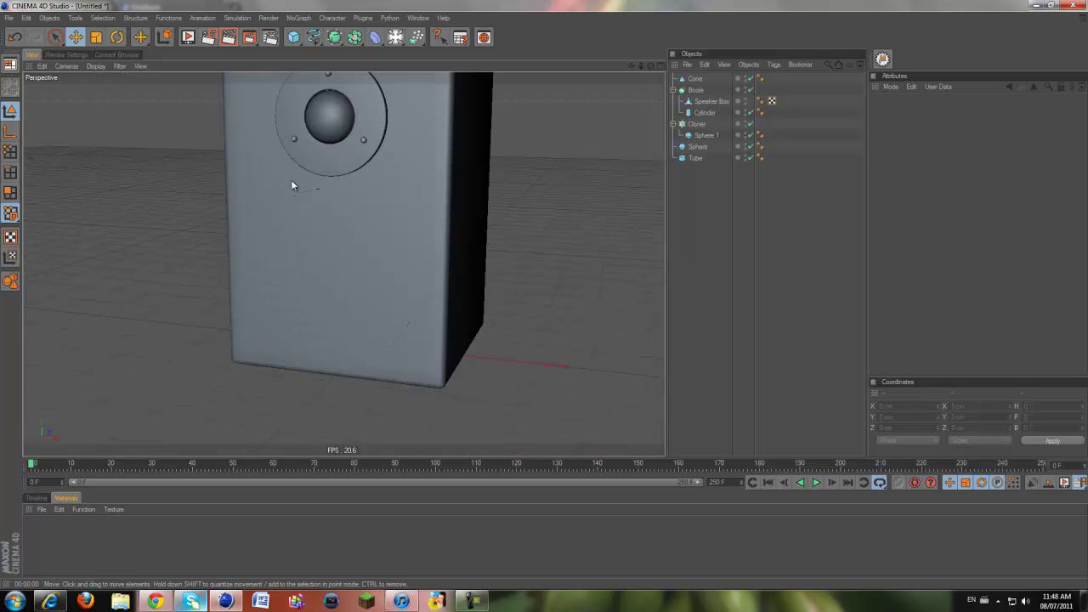
Increase the cone's top radius to 28 cm.
{"action": "left_click", "coordinate": [334, 249]}
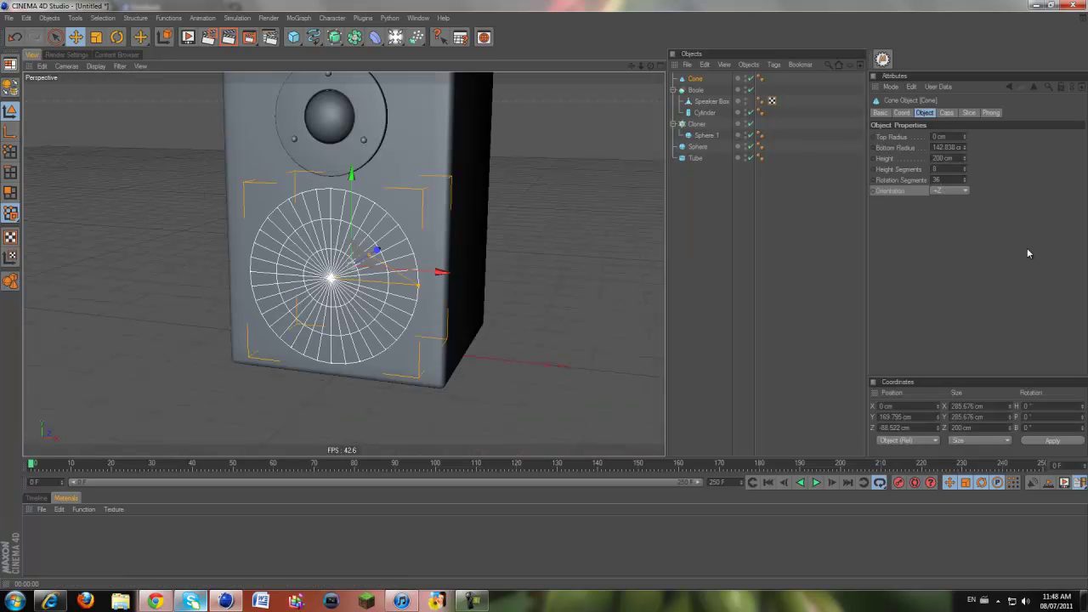
{"action": "left_click", "coordinate": [964, 137]}
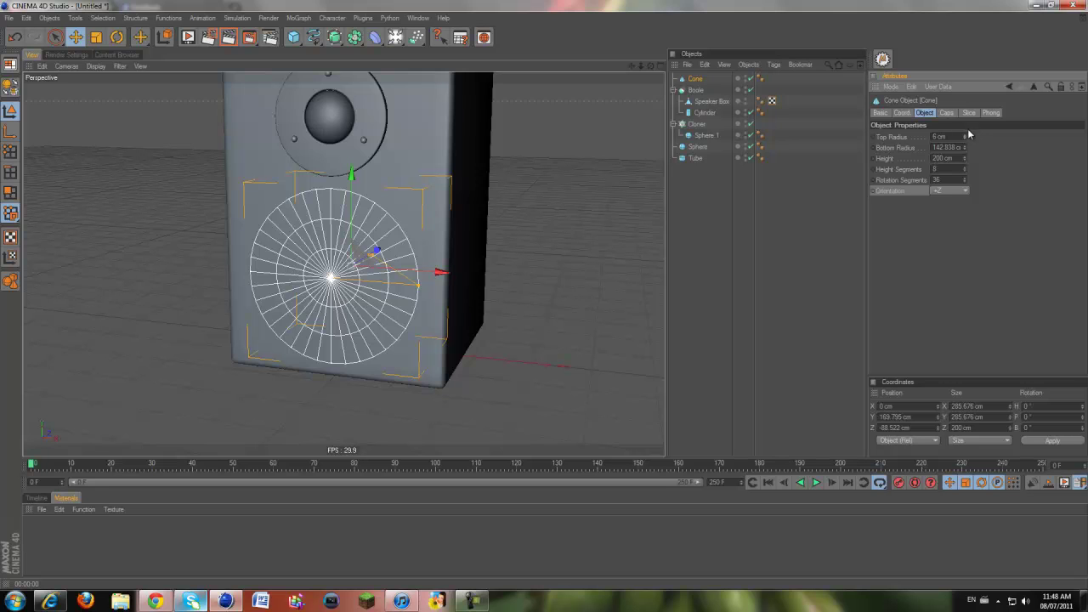
{"action": "left_click_drag", "start_coordinate": [963, 136], "coordinate": [965, 137]}
Try switching the cone's caps and its top and bottom cap fillets on and off.
{"action": "left_click", "coordinate": [967, 112]}
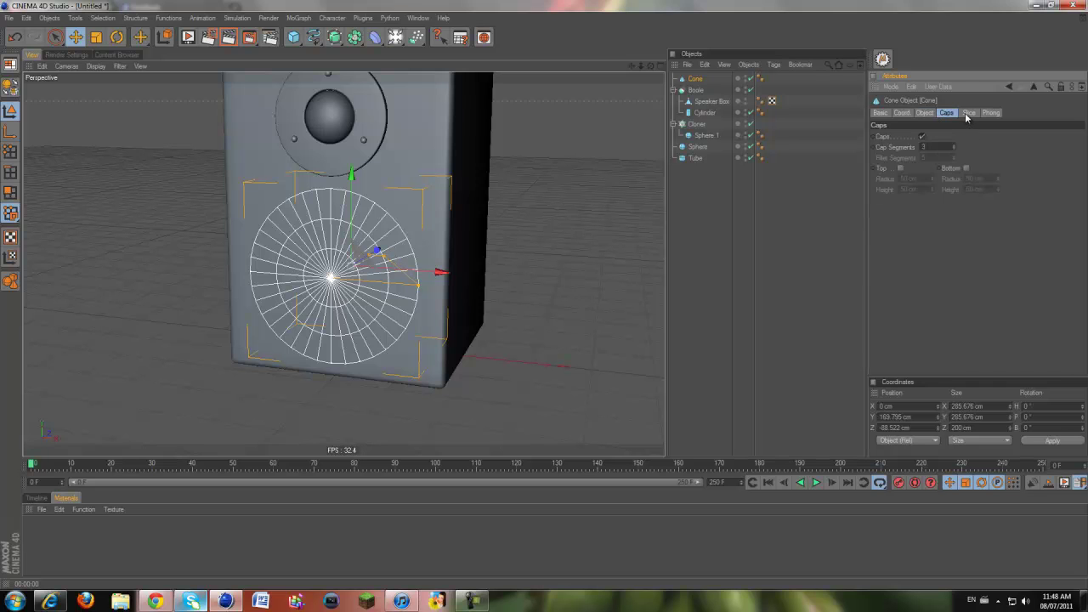
{"action": "left_click", "coordinate": [917, 136]}
{"action": "left_click", "coordinate": [917, 136]}
{"action": "left_click", "coordinate": [942, 115]}
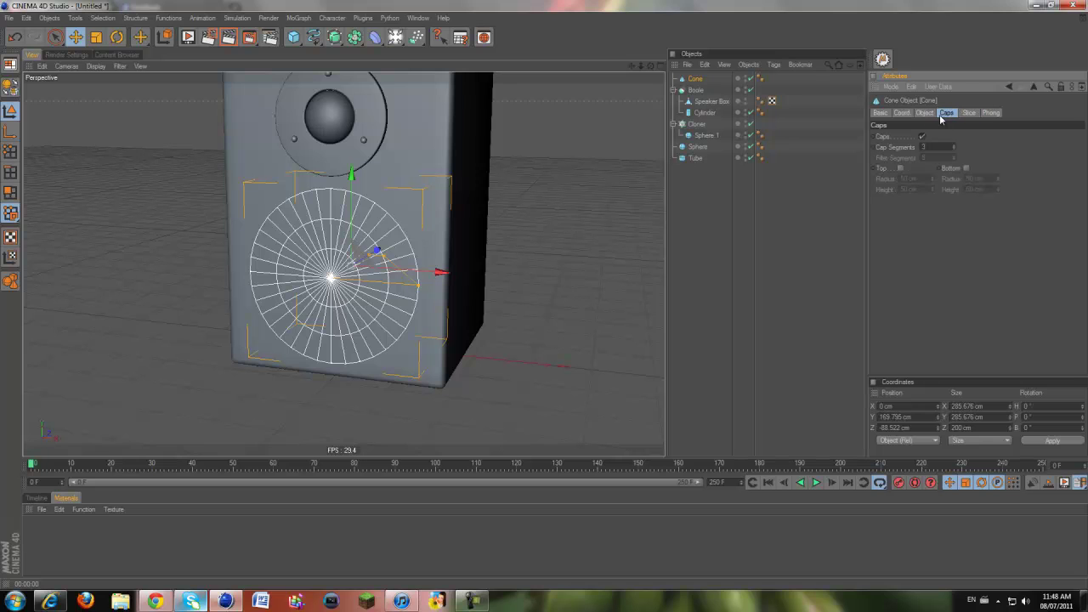
{"action": "left_click", "coordinate": [901, 168]}
{"action": "left_click", "coordinate": [967, 168]}
{"action": "left_click", "coordinate": [967, 168]}
{"action": "scroll", "coordinate": [137, 183], "scroll_direction": "up", "scroll_amount": 4}
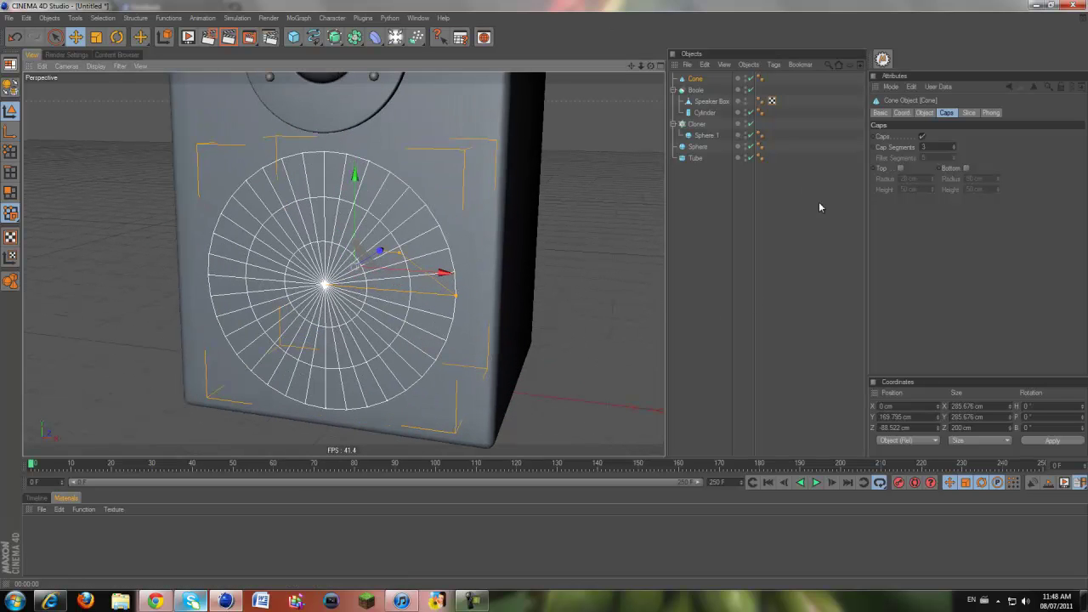
{"action": "left_click", "coordinate": [925, 113]}
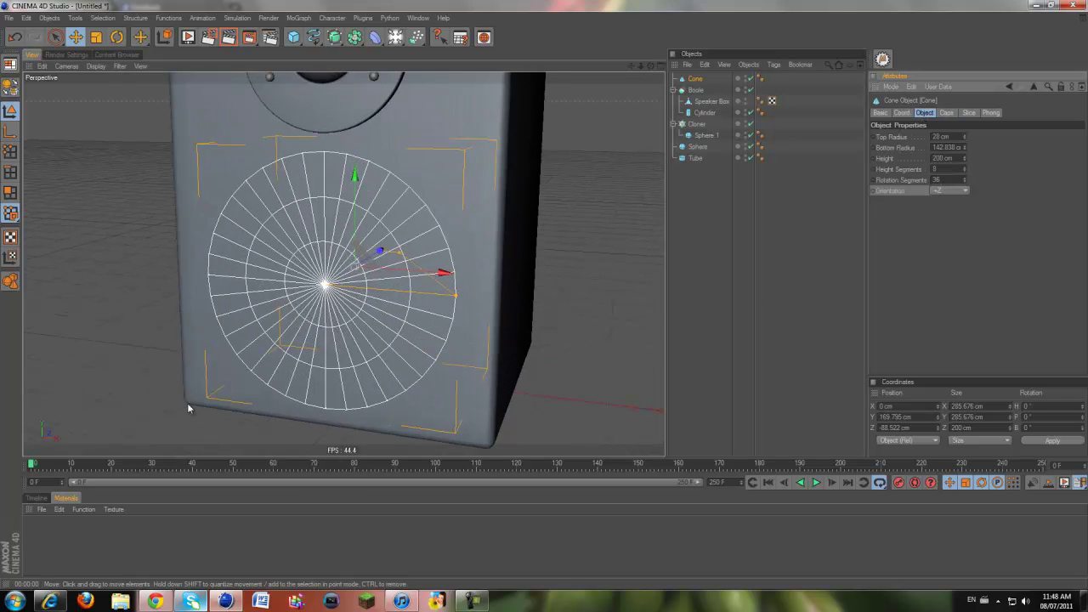
Make the cone editable, select its front cap polygons, and delete them to open the cone.
{"action": "left_click", "coordinate": [55, 36]}
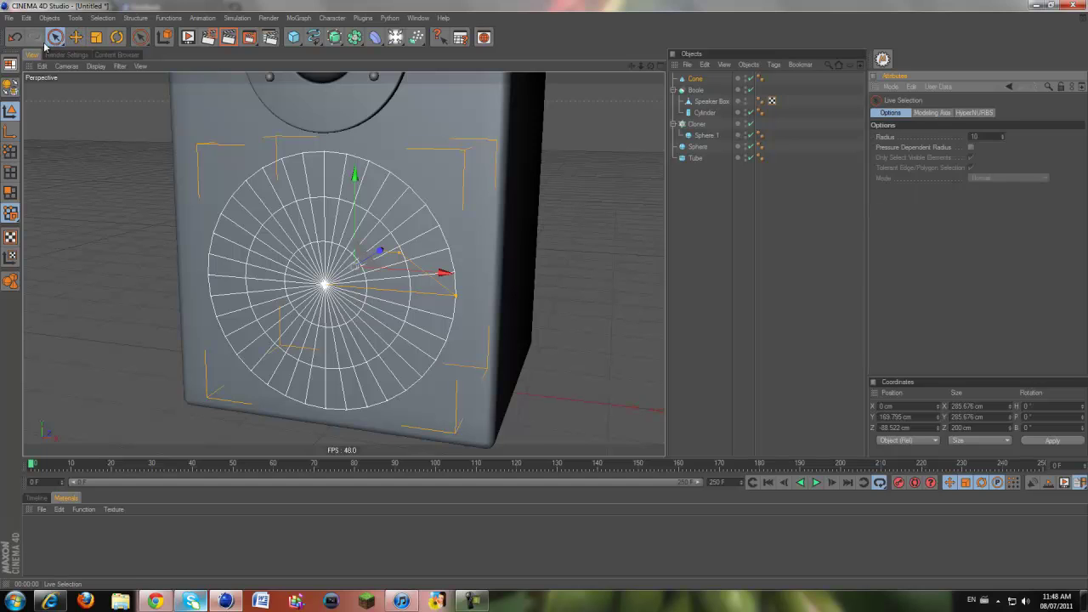
{"action": "left_click", "coordinate": [10, 86]}
{"action": "left_click", "coordinate": [10, 192]}
{"action": "mouse_move", "coordinate": [311, 185]}
{"action": "left_mouse_down"}
{"action": "mouse_move", "coordinate": [261, 229]}
{"action": "mouse_move", "coordinate": [268, 325]}
{"action": "left_mouse_up"}
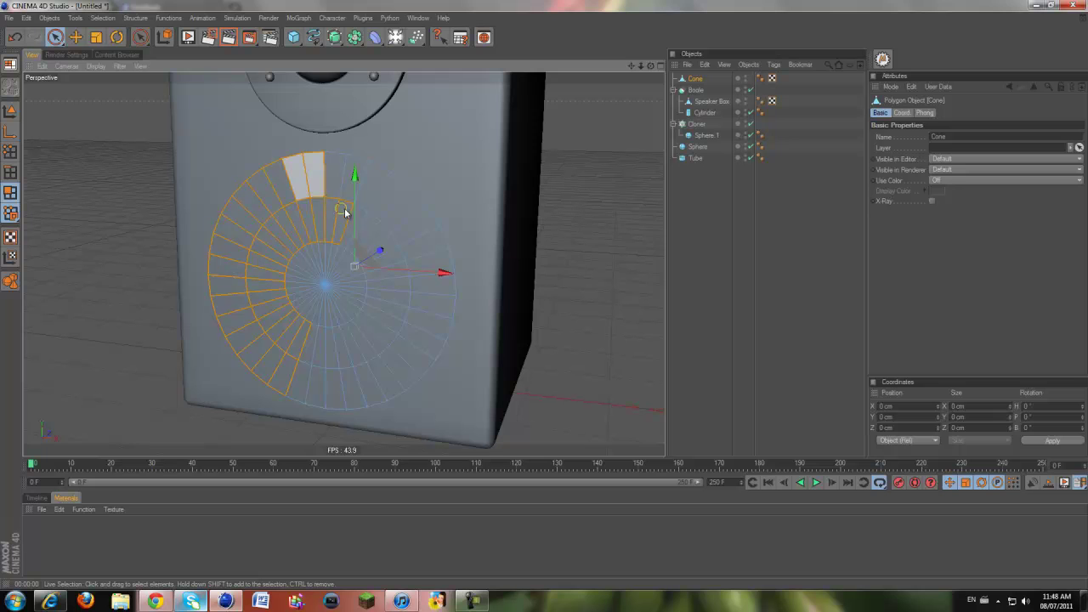
{"action": "left_click_drag", "start_coordinate": [289, 350], "coordinate": [310, 235]}
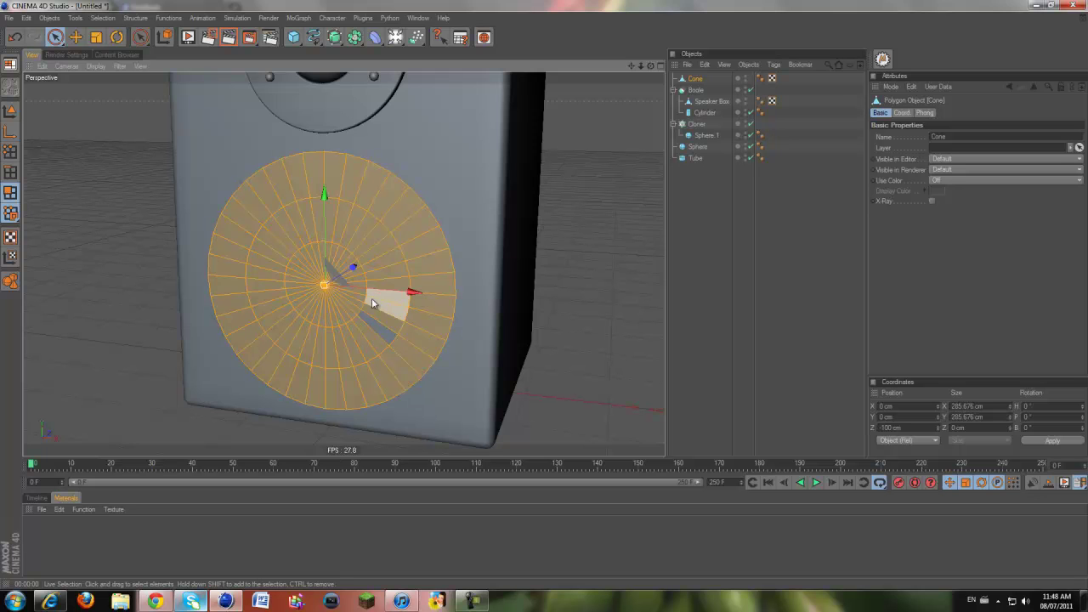
{"action": "key", "text": "ctrl+shift+a"}
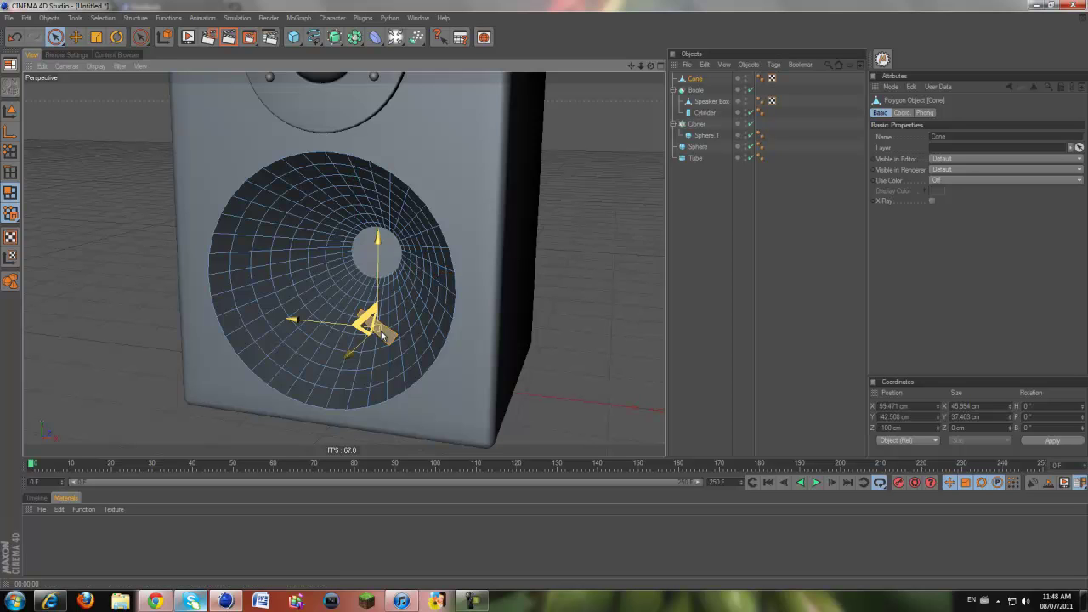
{"action": "left_click_drag", "start_coordinate": [651, 67], "coordinate": [587, 102]}
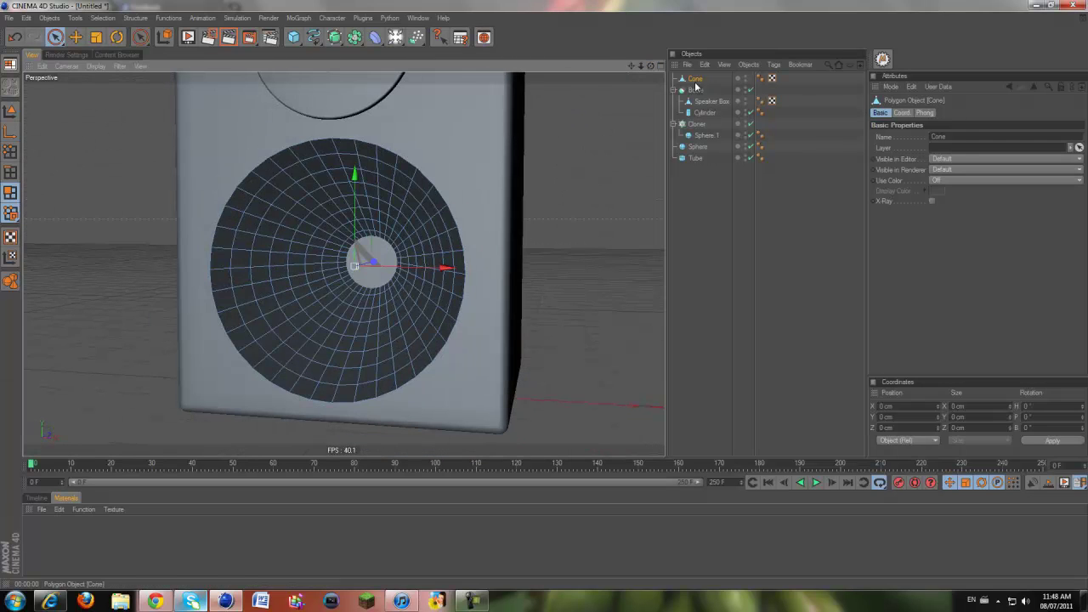
{"action": "left_click_drag", "start_coordinate": [652, 66], "coordinate": [542, 293]}
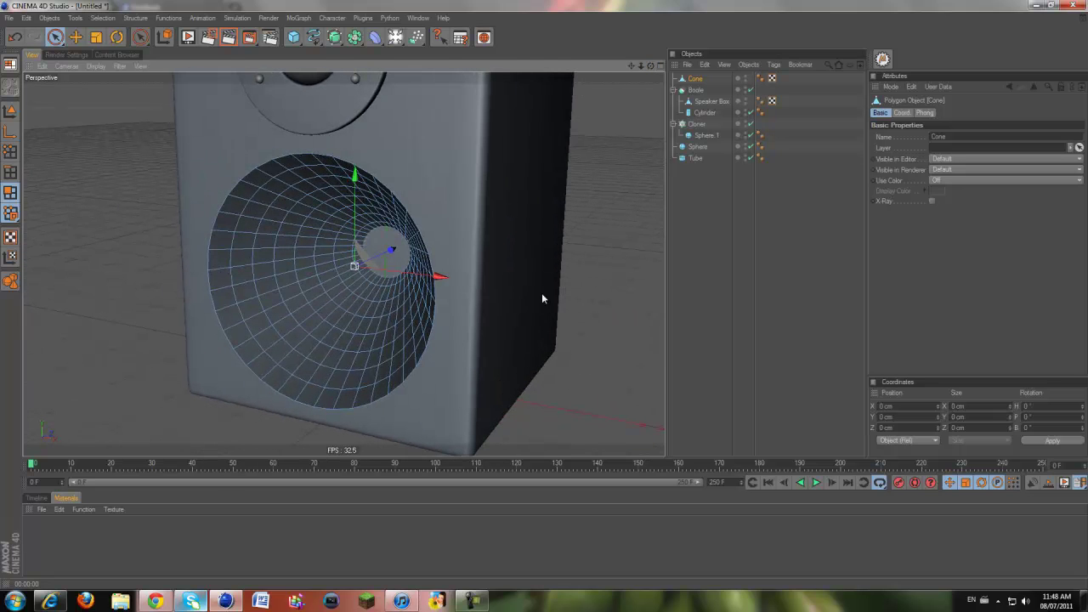
Undo the cone's cap deletion and its conversion to polygons, and set its top radius to 0 cm.
{"action": "key", "text": "ctrl+z"}
{"action": "key", "text": "ctrl+z"}
{"action": "key", "text": "ctrl+z"}
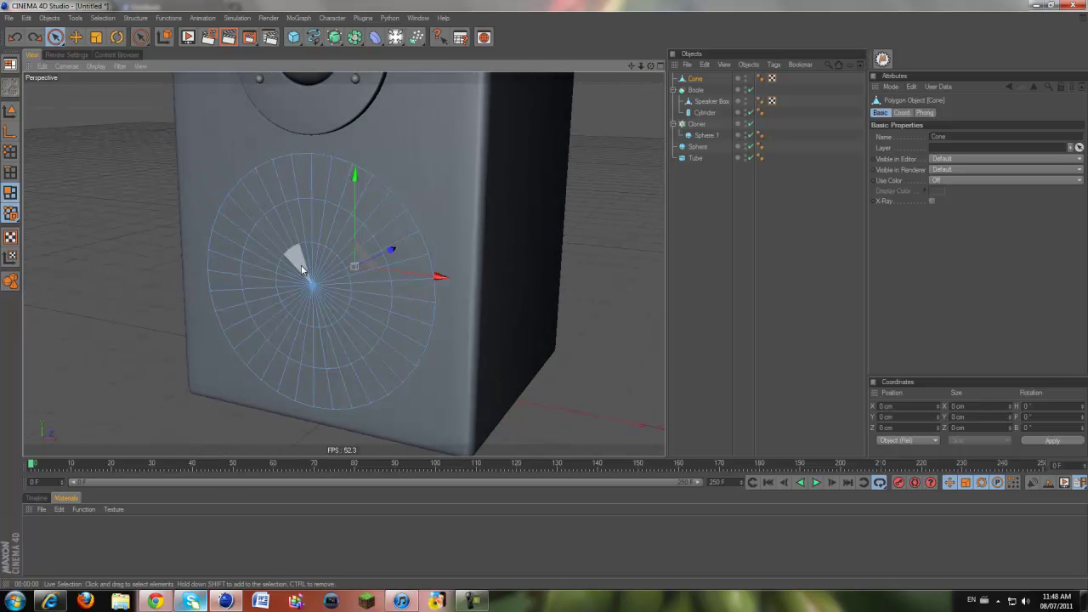
{"action": "left_click", "coordinate": [706, 82]}
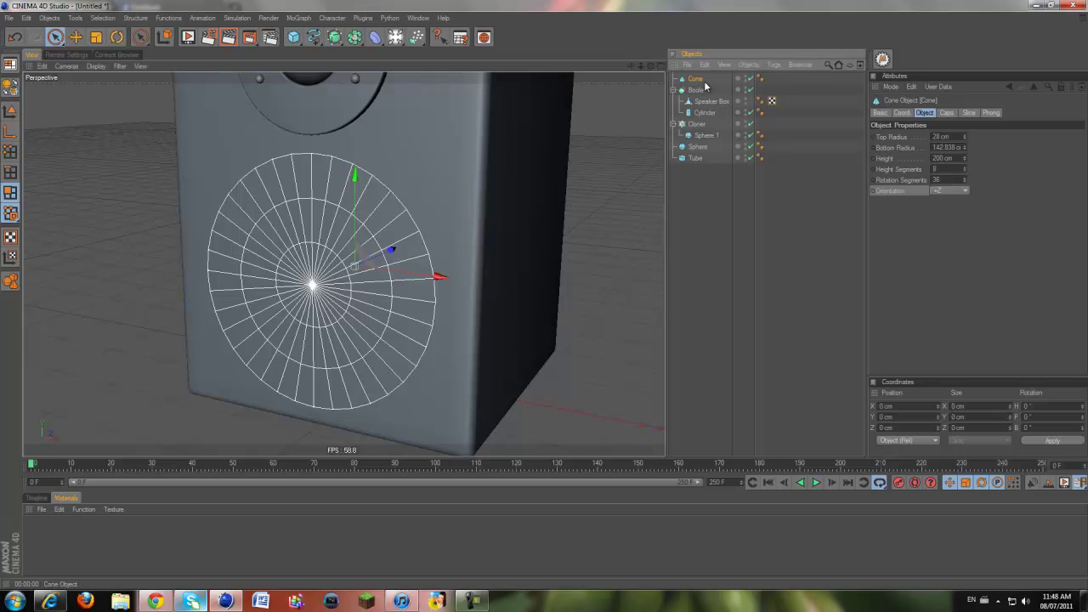
{"action": "double_click", "coordinate": [948, 137]}
{"action": "type", "text": "0"}
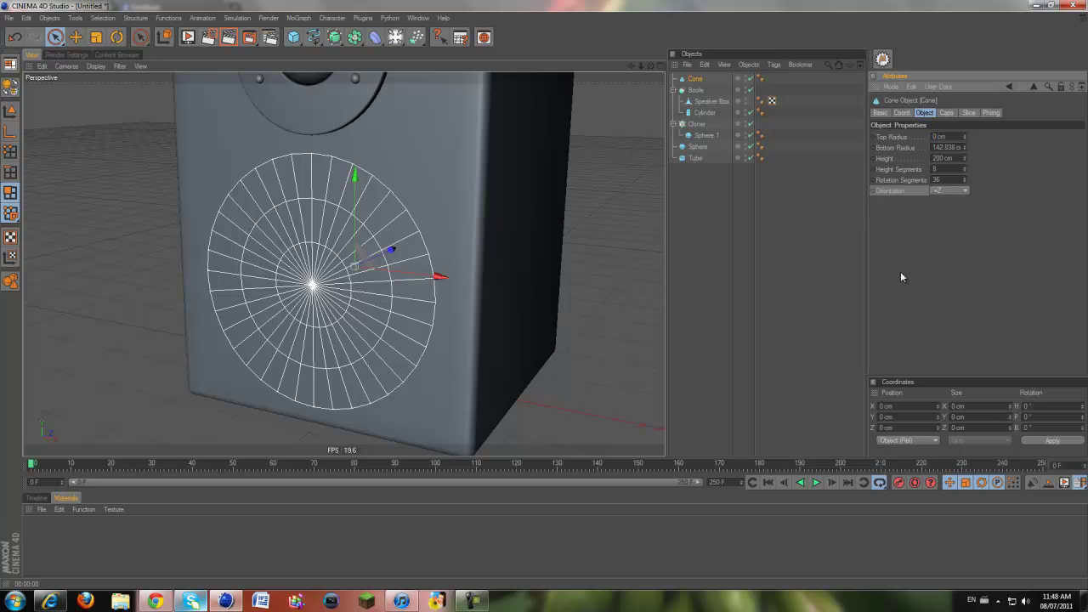
Reduce the cone's height to 71 cm and move it forward in Z so its base lines up with the cabinet's front face.
{"action": "middle_click", "coordinate": [502, 280]}
{"action": "middle_click", "coordinate": [205, 436]}
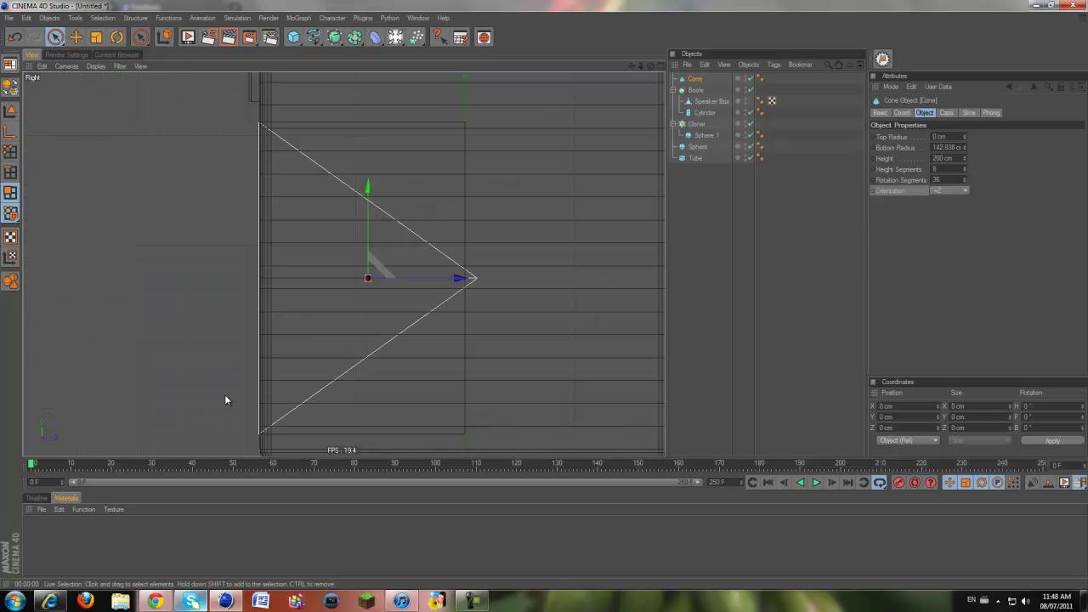
{"action": "left_click_drag", "start_coordinate": [964, 158], "coordinate": [964, 158]}
{"action": "left_click_drag", "start_coordinate": [458, 279], "coordinate": [544, 296]}
{"action": "middle_click", "coordinate": [544, 296]}
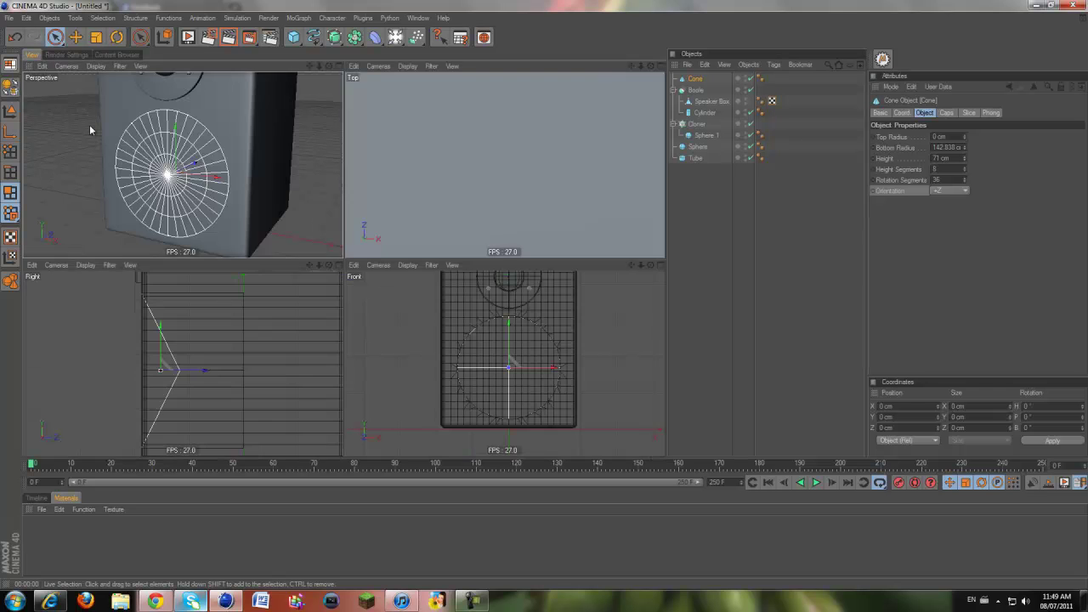
Make the shortened cone editable, select all of its front cap polygons, and delete them to expose the hollow interior.
{"action": "middle_click", "coordinate": [90, 130]}
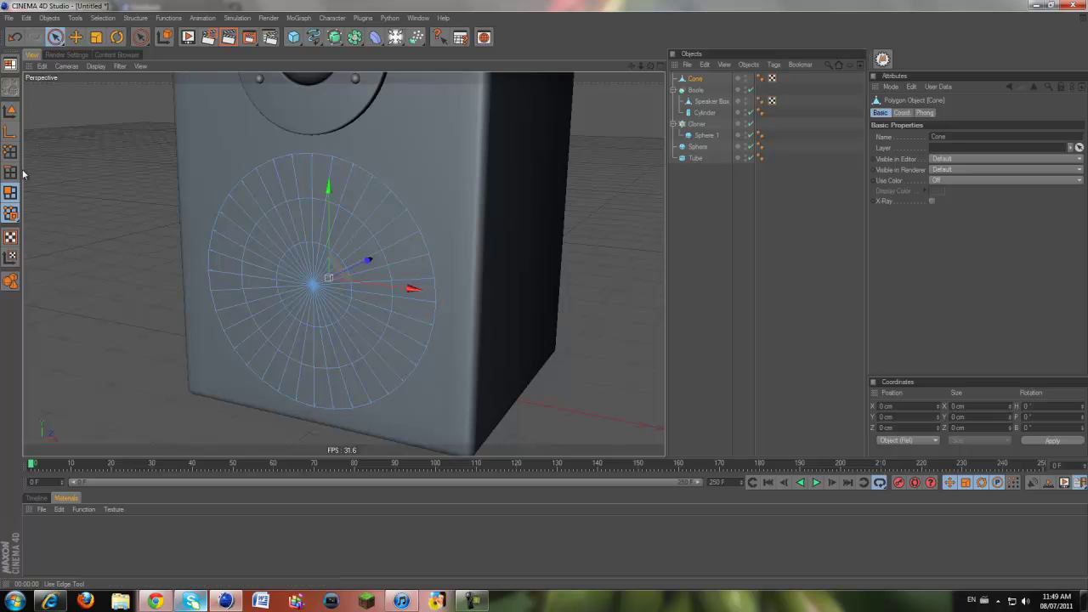
{"action": "key", "text": "F5"}
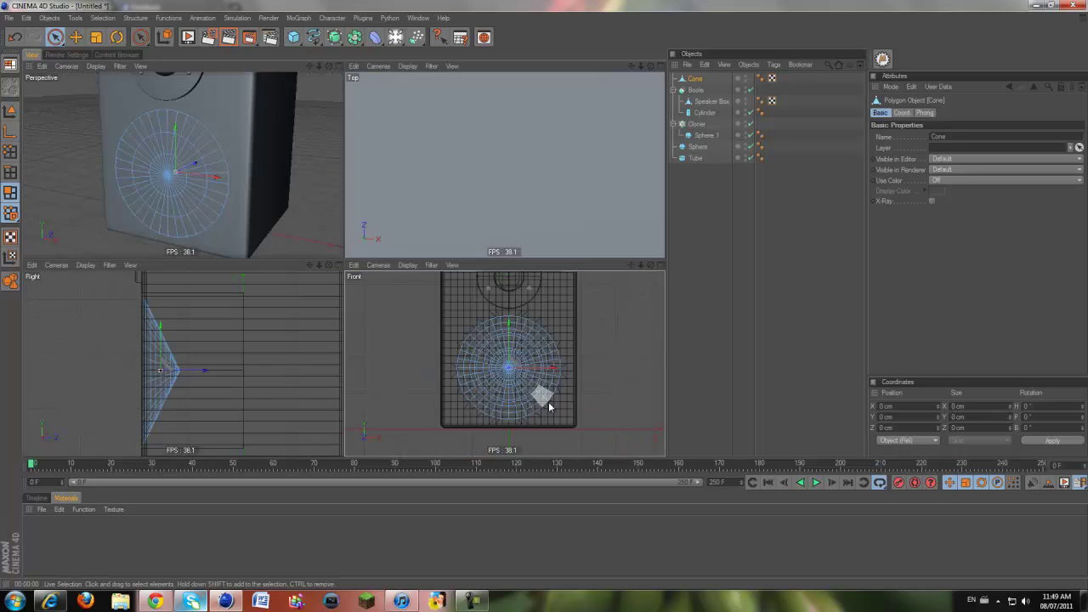
{"action": "key", "text": "F4"}
{"action": "mouse_move", "coordinate": [331, 187]}
{"action": "left_mouse_down"}
{"action": "mouse_move", "coordinate": [279, 223]}
{"action": "mouse_move", "coordinate": [290, 328]}
{"action": "left_mouse_up"}
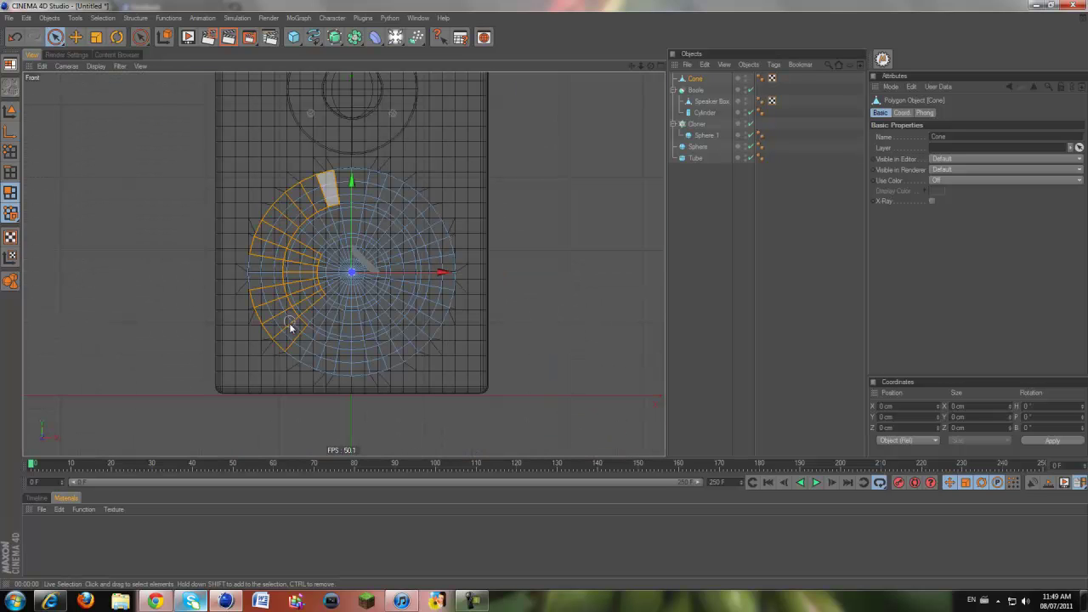
{"action": "mouse_move", "coordinate": [323, 190]}
{"action": "left_mouse_down"}
{"action": "mouse_move", "coordinate": [316, 243]}
{"action": "mouse_move", "coordinate": [426, 206]}
{"action": "left_mouse_up"}
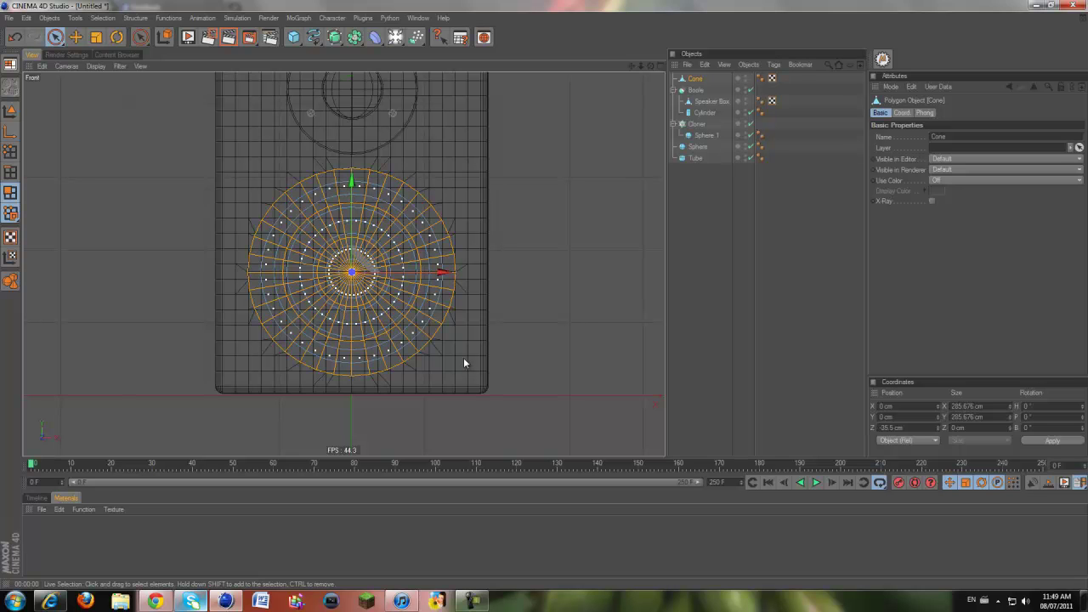
{"action": "key", "text": "ctrl+shift+a"}
{"action": "key", "text": "F5"}
{"action": "key", "text": "F4"}
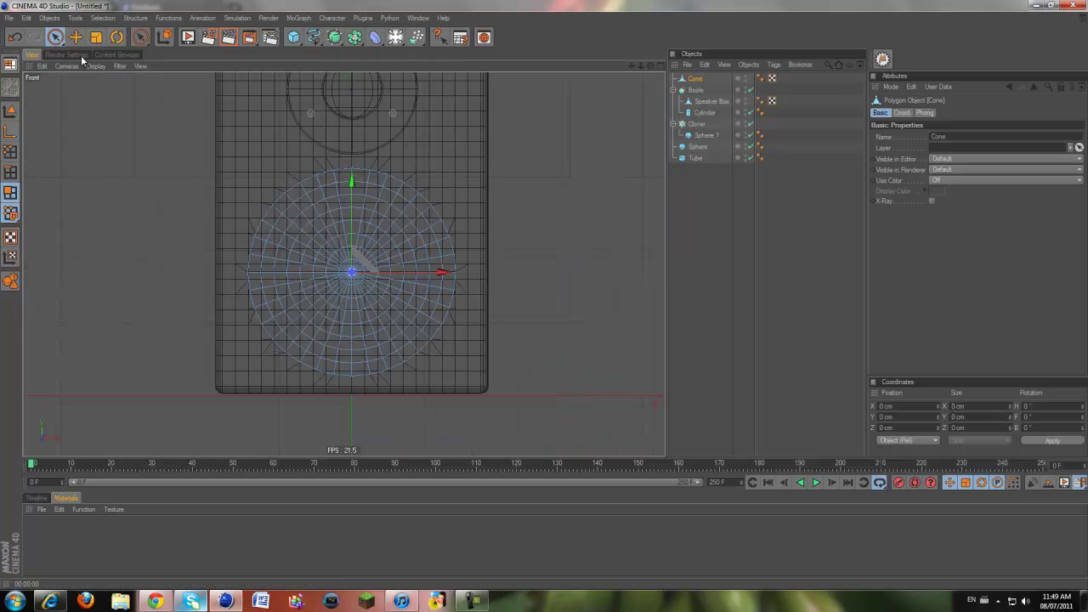
{"action": "key", "text": "F5"}
{"action": "key", "text": "F1"}
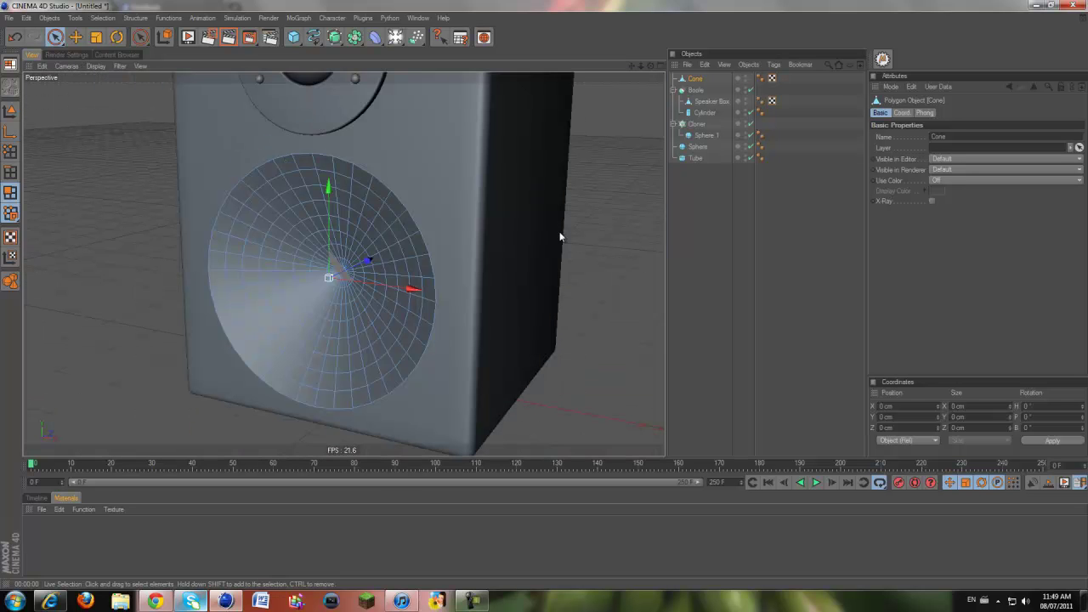
{"action": "left_click_drag", "start_coordinate": [651, 65], "coordinate": [545, 299]}
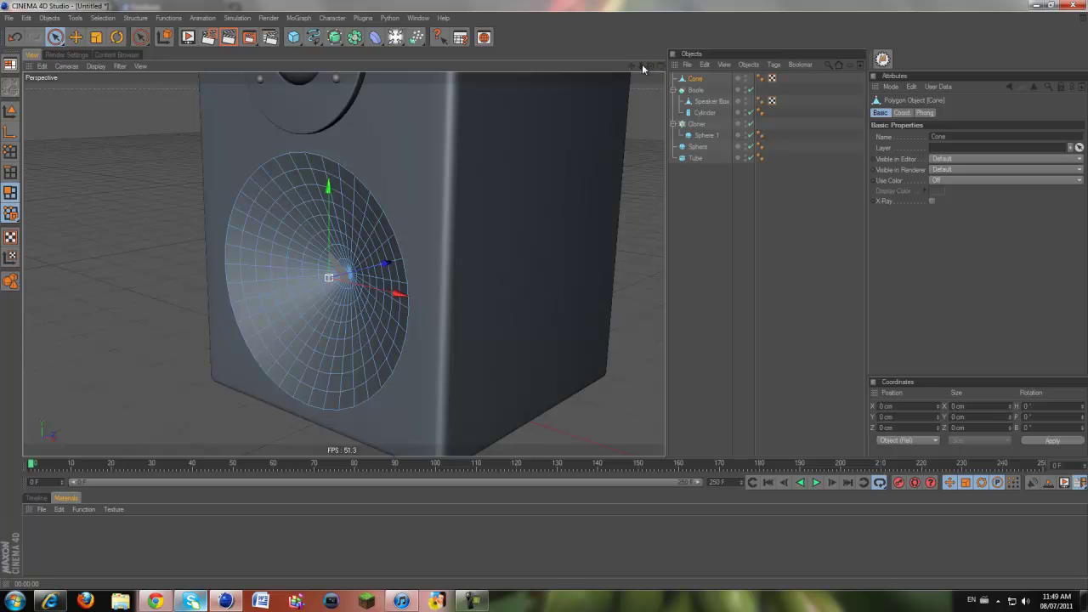
{"action": "left_click_drag", "start_coordinate": [629, 68], "coordinate": [544, 300]}
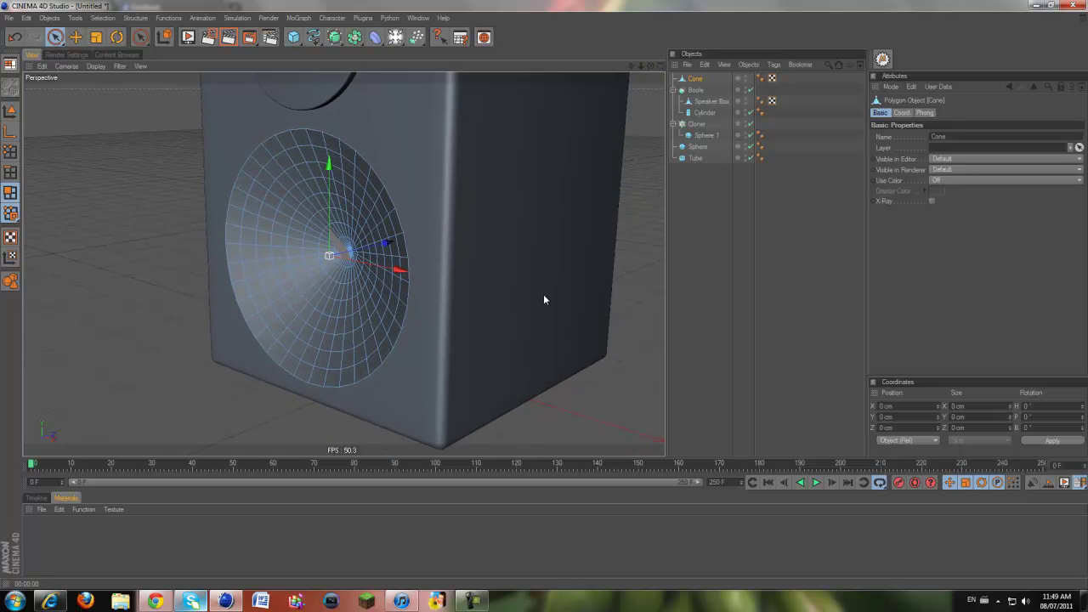
Select the tweeter's Cloner, Sphere and Tube objects and group them into a single null.
{"action": "left_click_drag", "start_coordinate": [652, 66], "coordinate": [545, 296]}
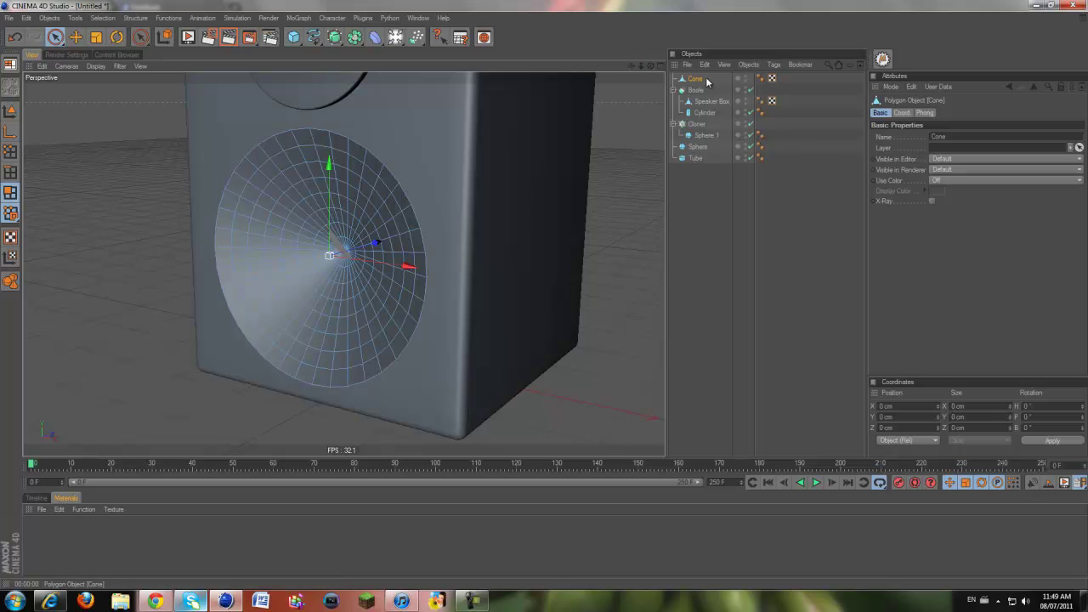
{"action": "left_click", "coordinate": [674, 90]}
{"action": "left_click", "coordinate": [690, 90]}
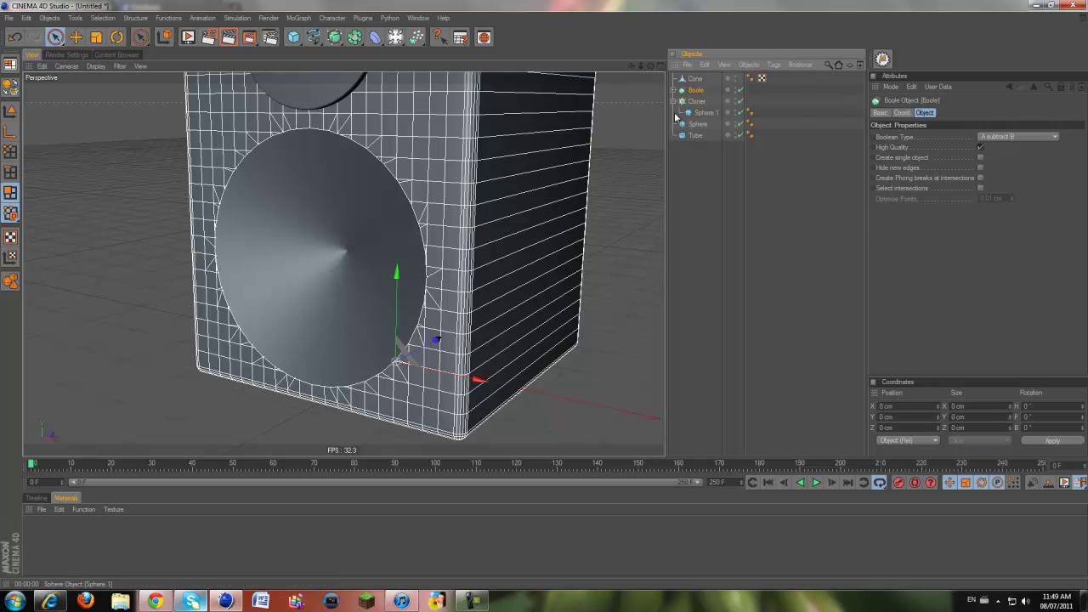
{"action": "left_click_drag", "start_coordinate": [630, 66], "coordinate": [659, 257]}
{"action": "left_click_drag", "start_coordinate": [718, 163], "coordinate": [682, 105]}
{"action": "left_click", "coordinate": [674, 102]}
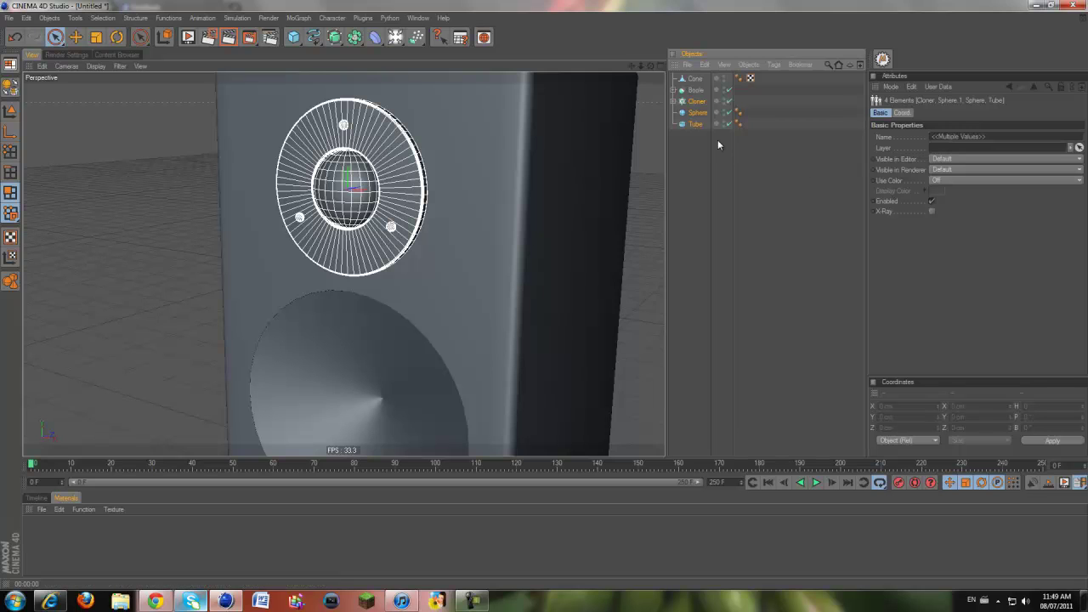
{"action": "key", "text": "alt+g"}
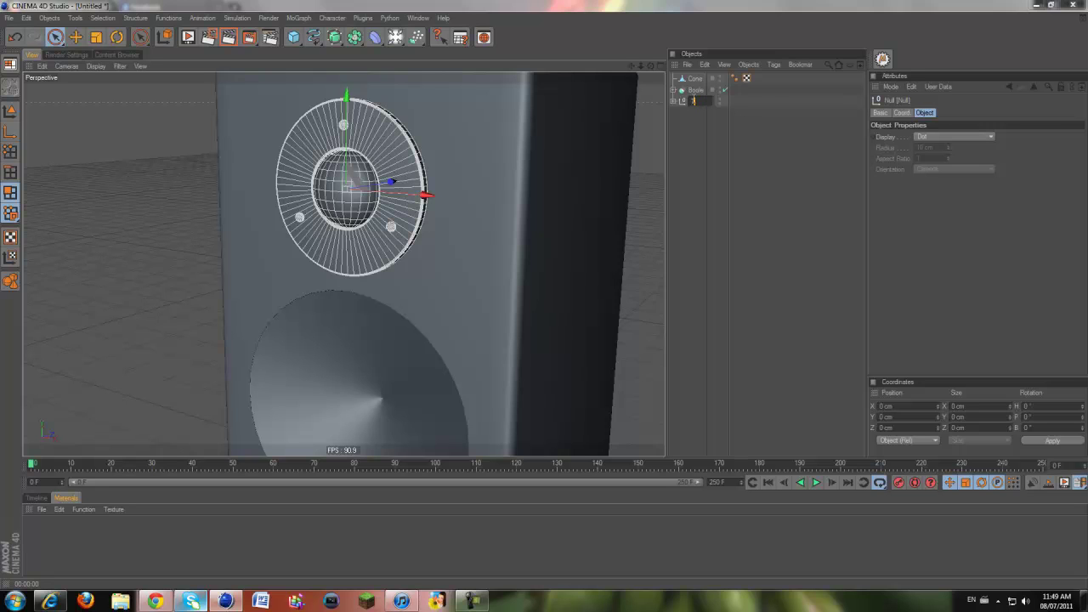
Name the new group Tweeter and move it to the top of the object hierarchy.
{"action": "type", "text": "er"}
{"action": "key", "text": "Return"}
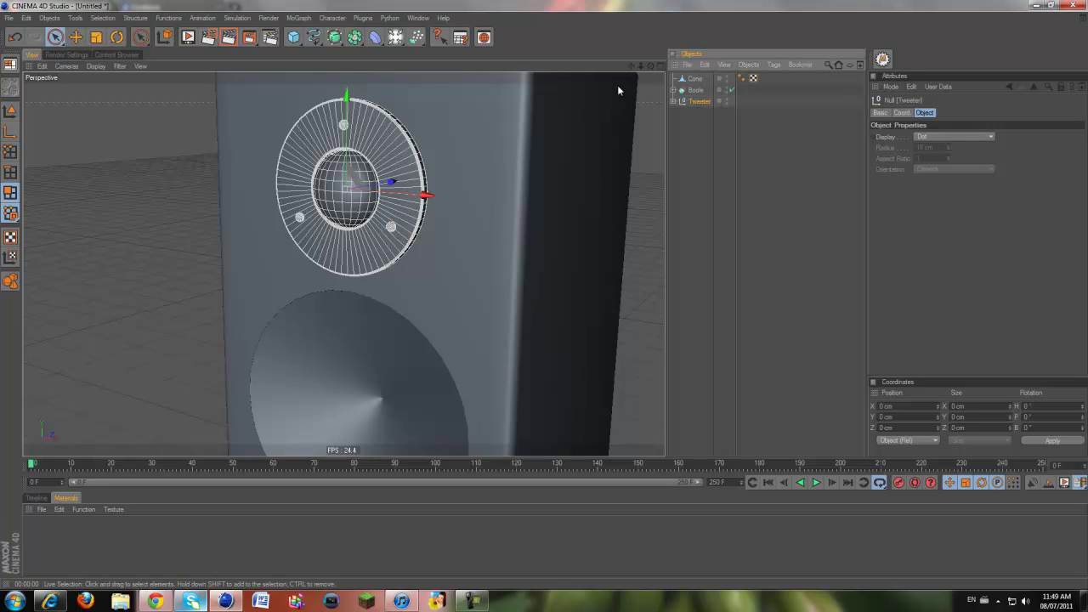
{"action": "left_click_drag", "start_coordinate": [686, 72], "coordinate": [688, 77]}
Rename the Boole object as Woofer Hole and place it above the Cone in the object hierarchy.
{"action": "left_click", "coordinate": [695, 102]}
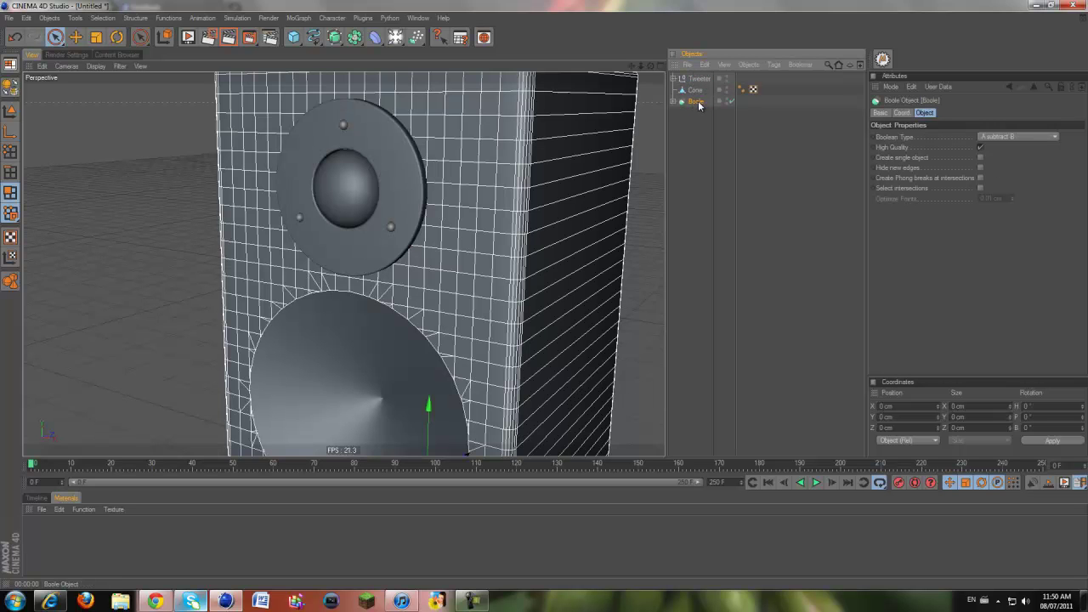
{"action": "double_click", "coordinate": [699, 102]}
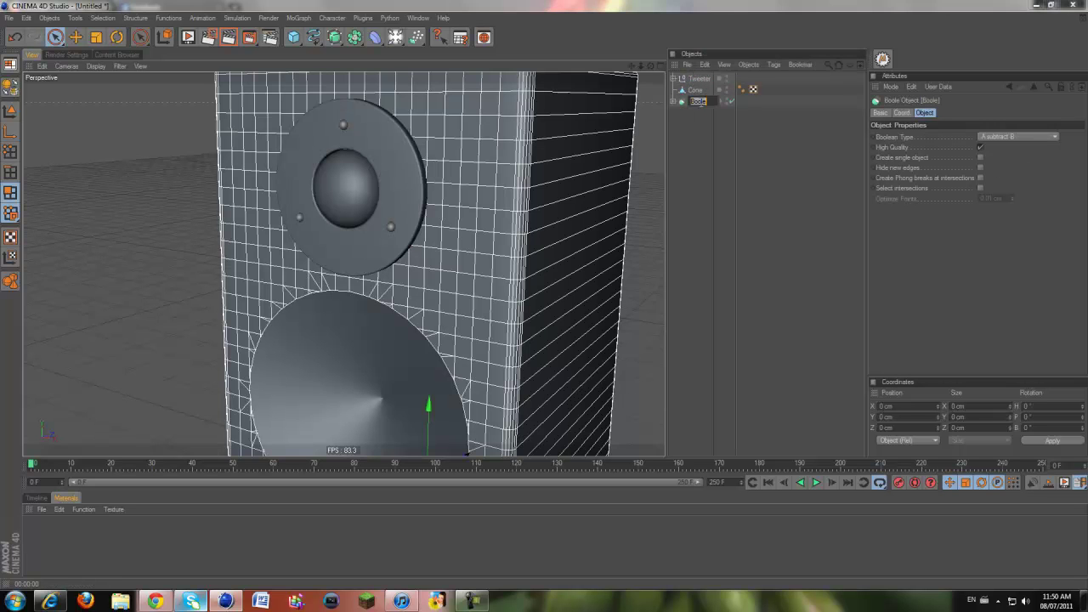
{"action": "type", "text": "Woofer Hole"}
{"action": "key", "text": "Return"}
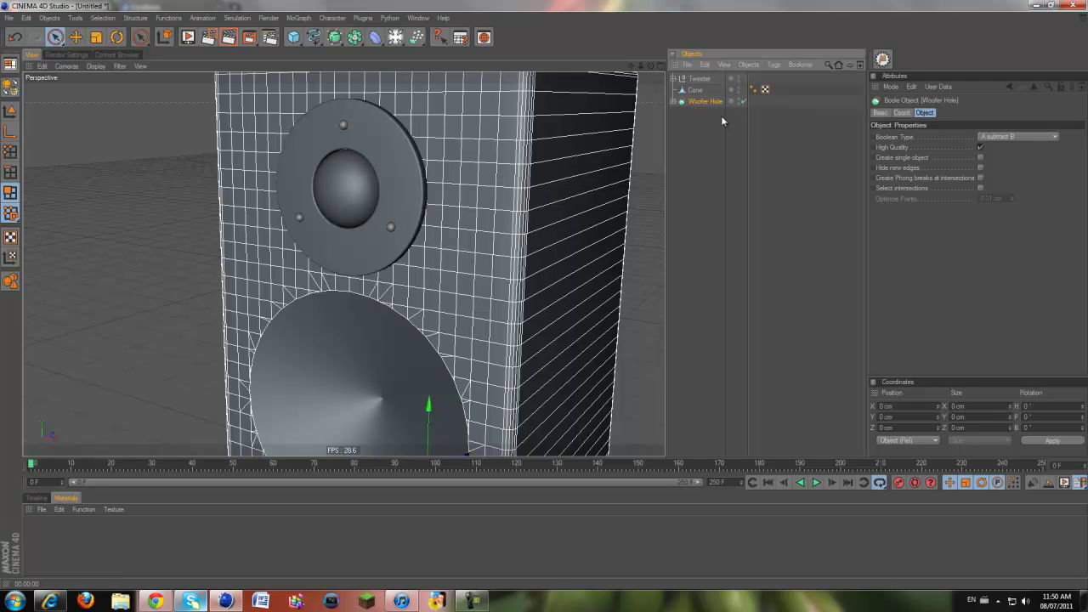
{"action": "left_click", "coordinate": [721, 116]}
{"action": "left_click_drag", "start_coordinate": [703, 102], "coordinate": [689, 85]}
{"action": "left_click", "coordinate": [697, 110]}
{"action": "left_click", "coordinate": [693, 102]}
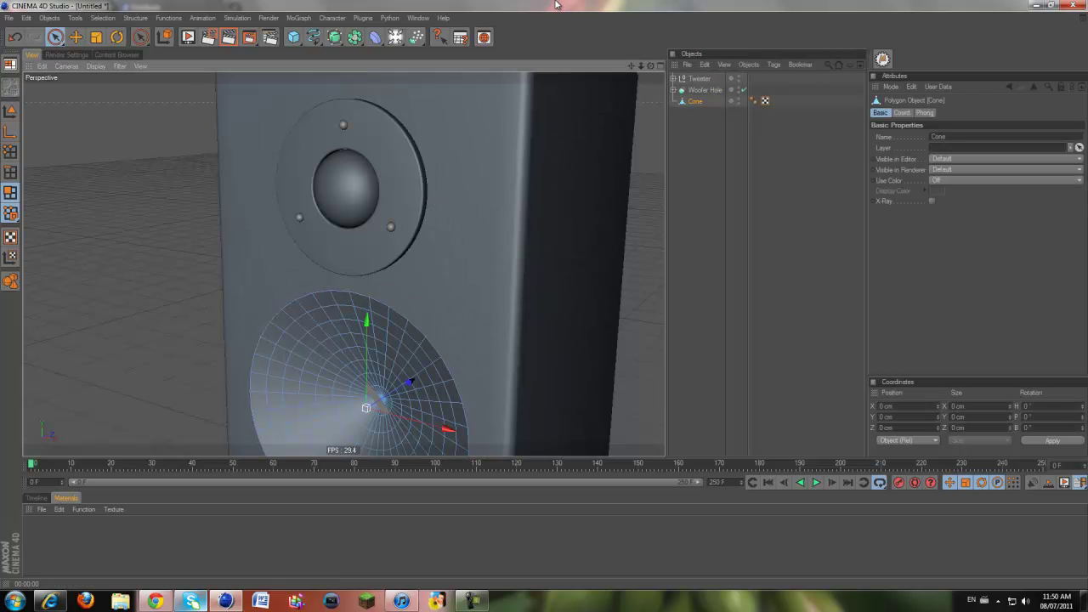
Leave polygon editing for whole-object mode, clear the selection and activate the Move tool.
{"action": "left_click_drag", "start_coordinate": [544, 294], "coordinate": [544, 294], "text": "alt"}
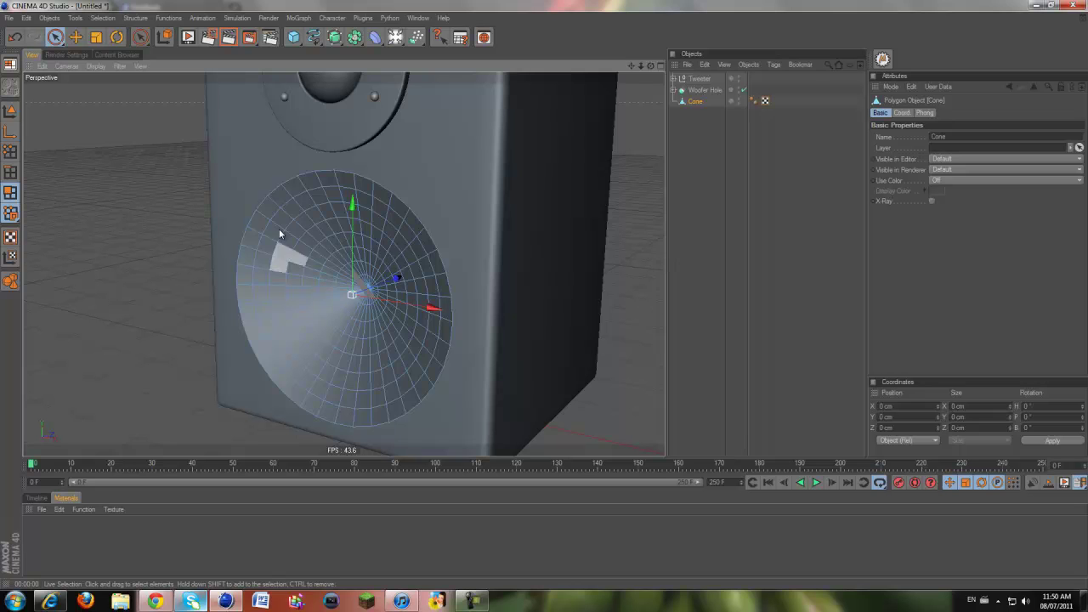
{"action": "left_click", "coordinate": [10, 111]}
{"action": "left_click", "coordinate": [77, 118]}
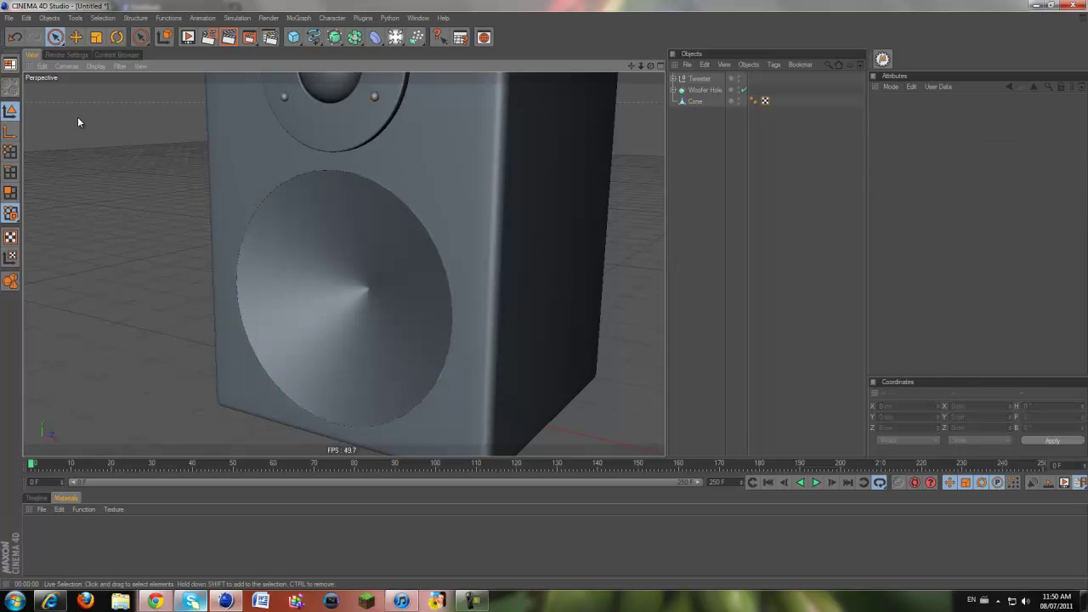
{"action": "left_click", "coordinate": [73, 36]}
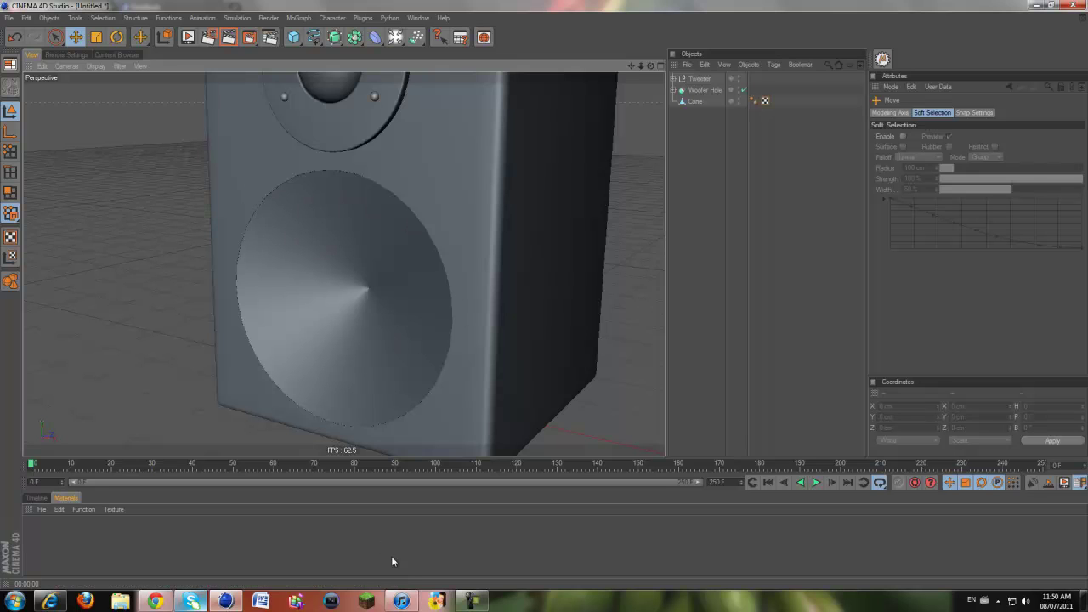
{"action": "left_click", "coordinate": [472, 598]}
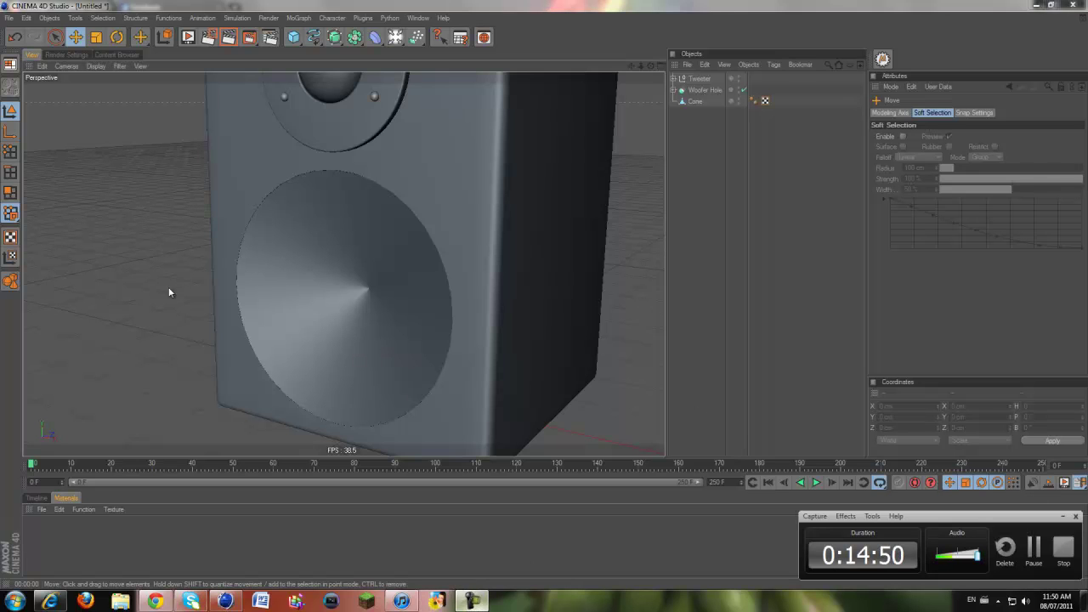
{"action": "left_click", "coordinate": [1035, 547]}
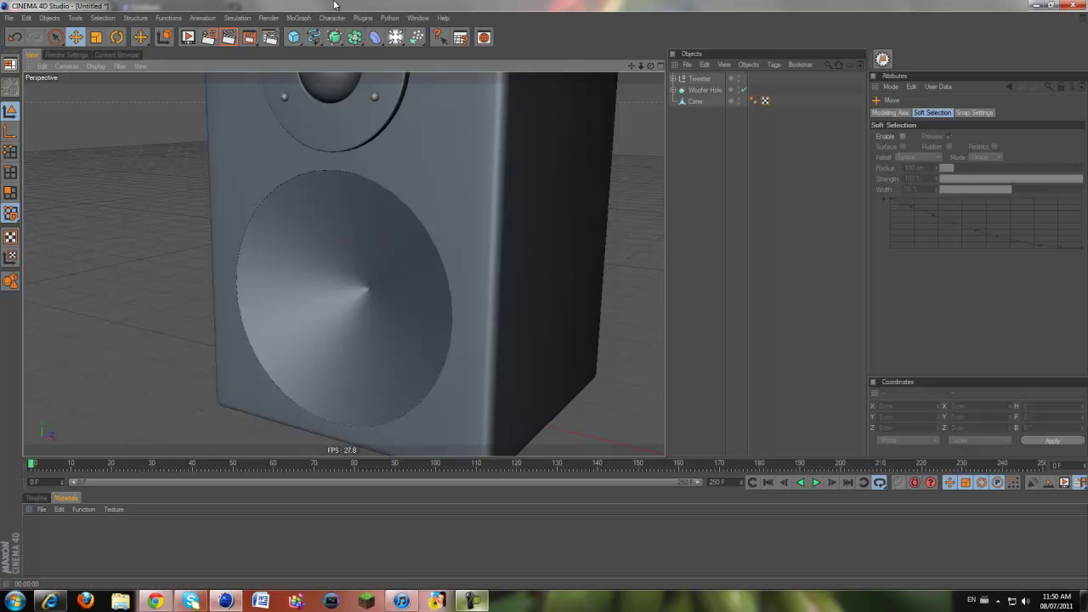
Show the front view and enable Hide new edges for the Woofer Hole Boole.
{"action": "middle_click", "coordinate": [344, 108]}
{"action": "middle_click", "coordinate": [588, 308]}
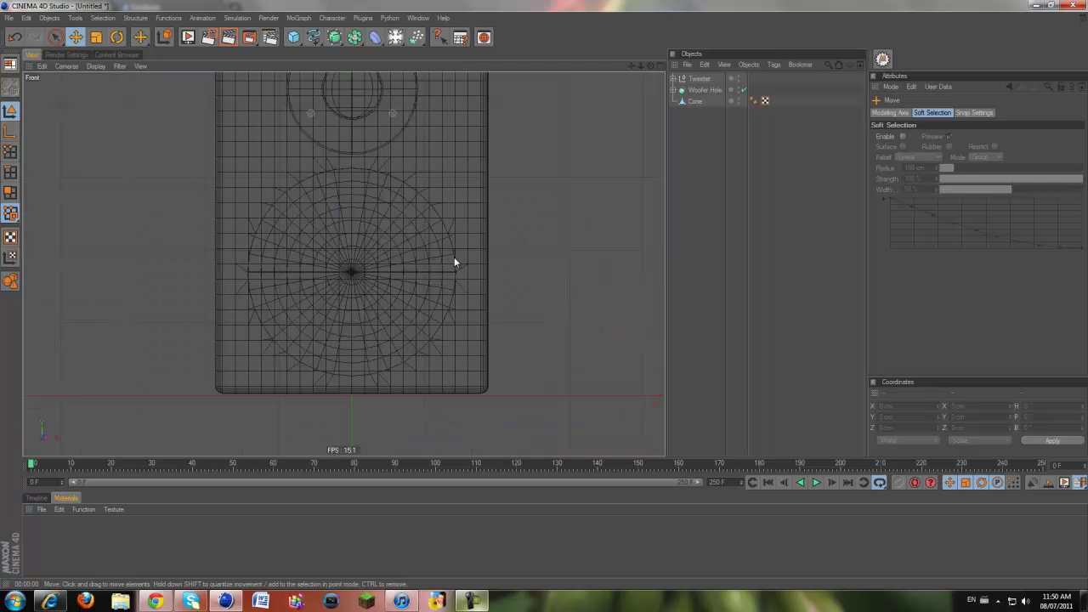
{"action": "left_click", "coordinate": [702, 90]}
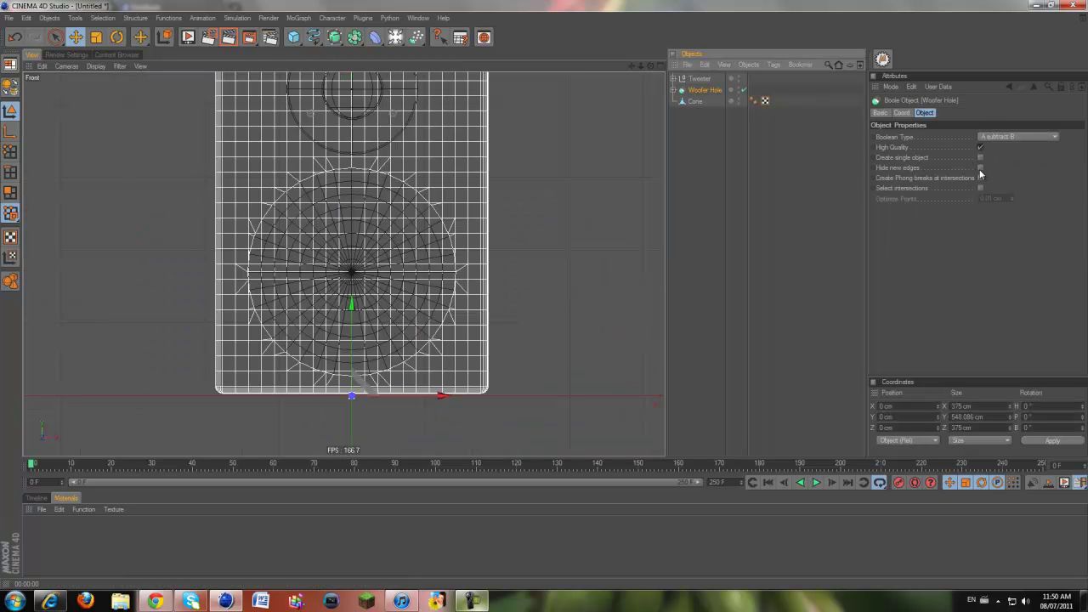
{"action": "left_click", "coordinate": [980, 169]}
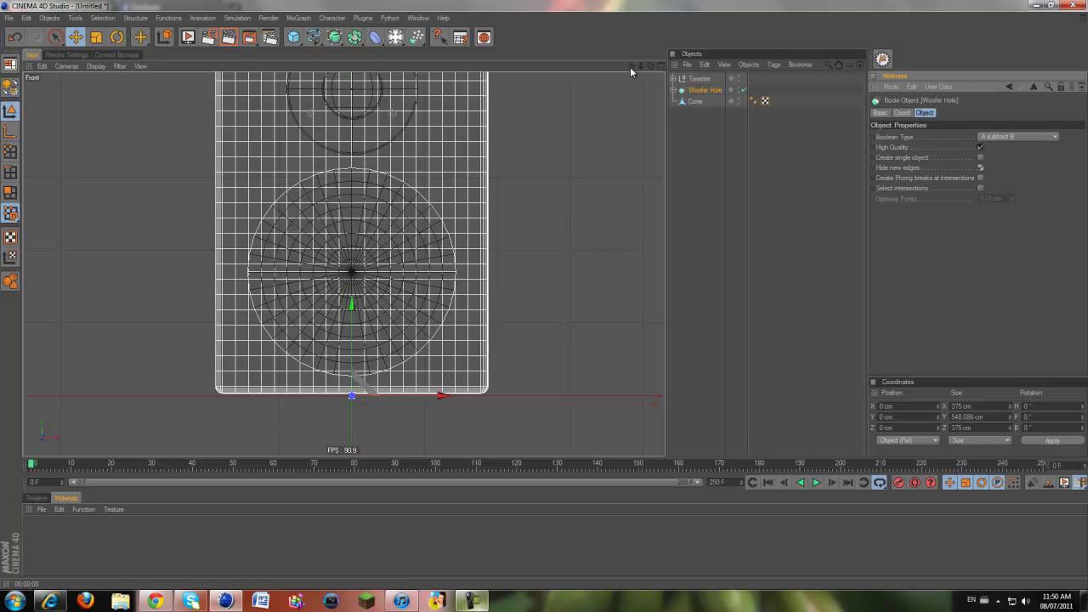
Add a torus with +Z orientation and raise it to Y about 168.2 cm, centred on the woofer cone.
{"action": "left_click_drag", "start_coordinate": [631, 66], "coordinate": [547, 304]}
{"action": "left_click", "coordinate": [298, 34]}
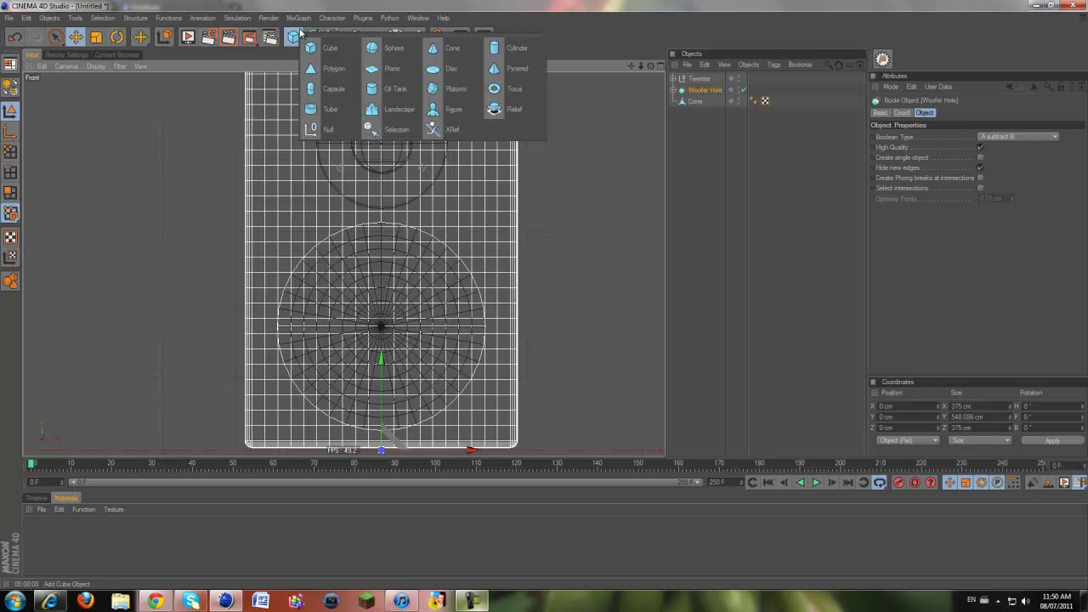
{"action": "left_click", "coordinate": [508, 88]}
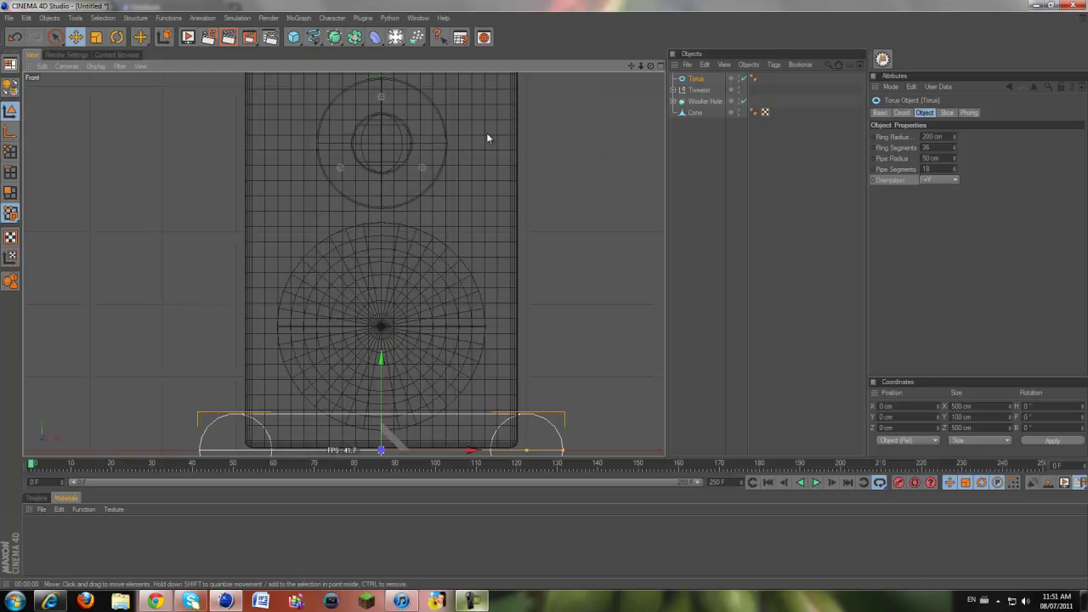
{"action": "left_click", "coordinate": [927, 180]}
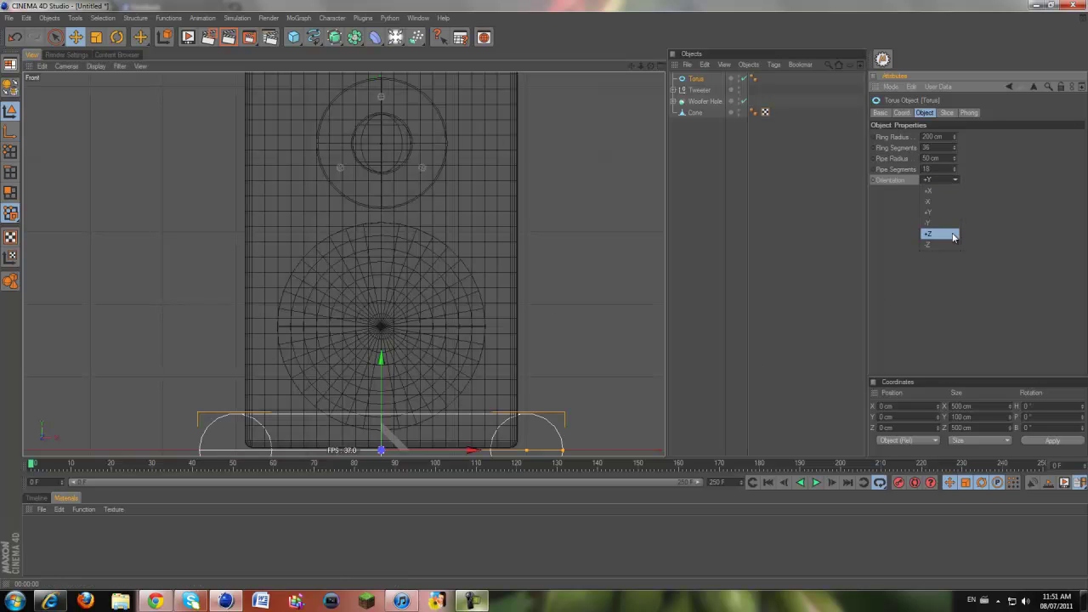
{"action": "left_click", "coordinate": [955, 237]}
{"action": "left_click_drag", "start_coordinate": [382, 388], "coordinate": [382, 281]}
Resize the torus to a ring radius of about 141.6 cm and pipe radius of about 11.1 cm, and move it to Z about -185.4 cm.
{"action": "left_click_drag", "start_coordinate": [544, 294], "coordinate": [547, 300]}
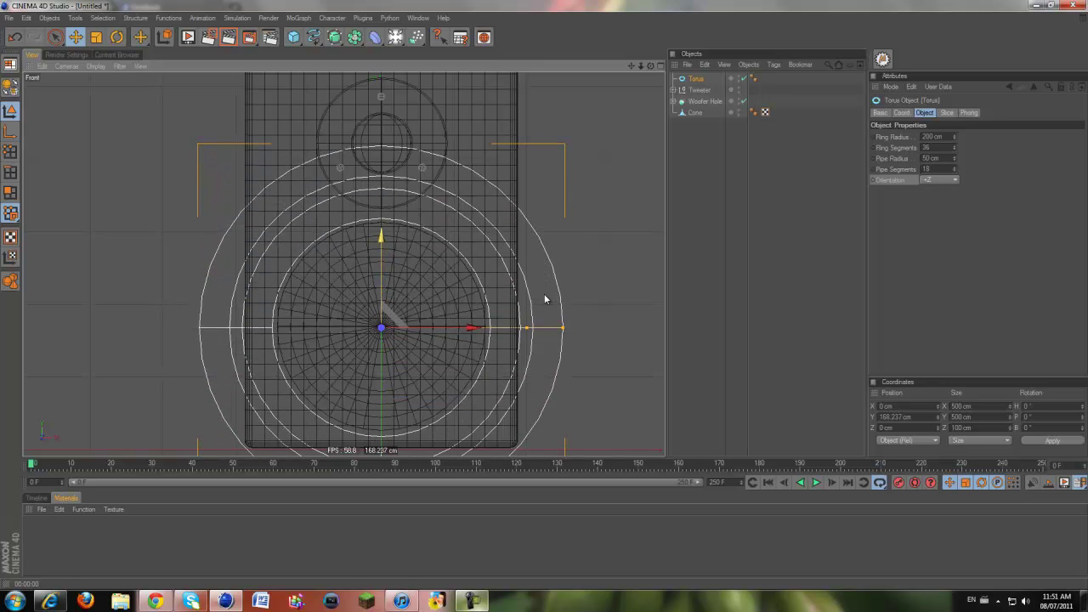
{"action": "left_click_drag", "start_coordinate": [529, 335], "coordinate": [544, 299]}
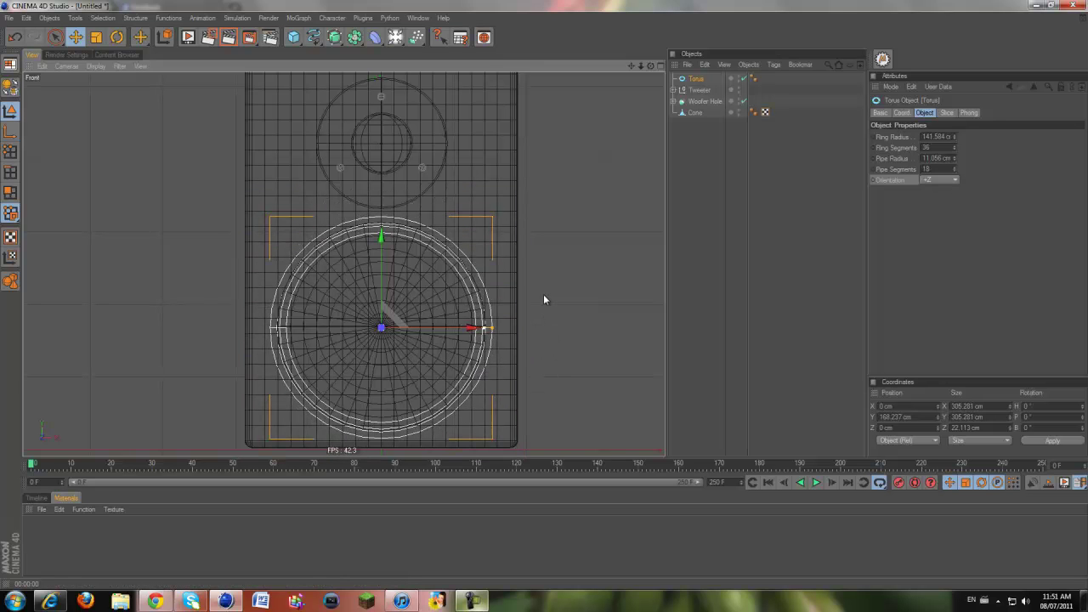
{"action": "middle_click", "coordinate": [514, 328]}
{"action": "left_click_drag", "start_coordinate": [286, 373], "coordinate": [182, 372]}
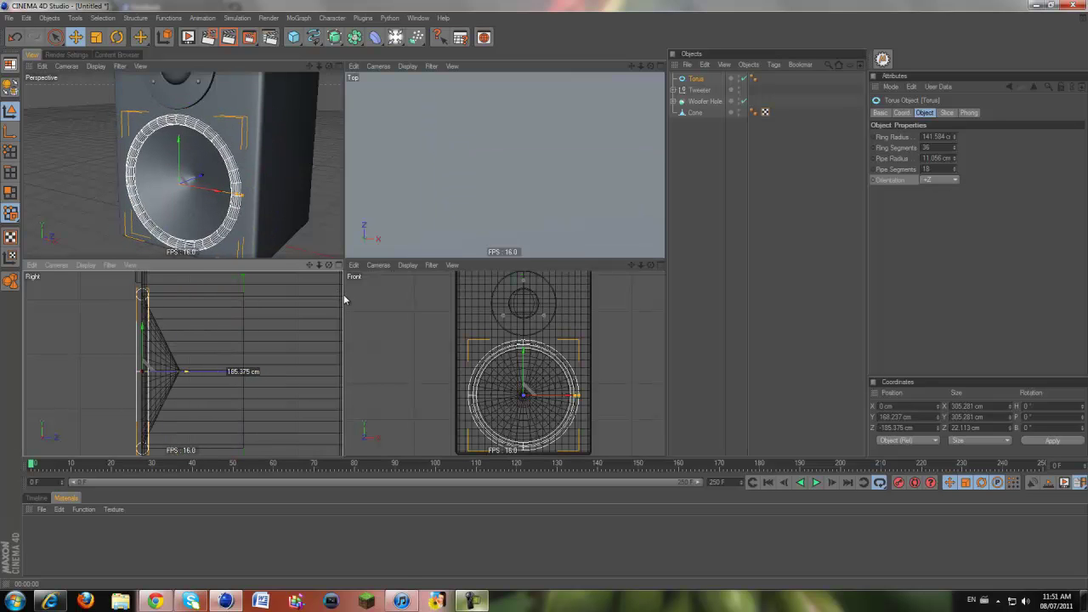
Increase the torus's pipe and ring segments to smooth the woofer surround, then clear the selection.
{"action": "left_click", "coordinate": [317, 92]}
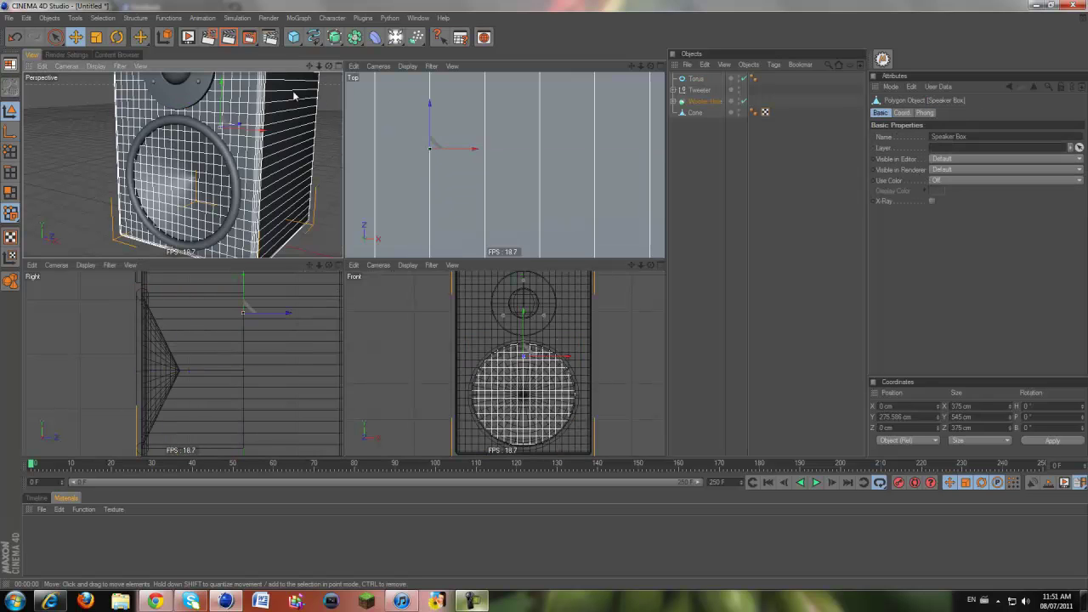
{"action": "middle_click", "coordinate": [294, 92]}
{"action": "left_click", "coordinate": [633, 152]}
{"action": "left_click_drag", "start_coordinate": [652, 66], "coordinate": [544, 298]}
{"action": "left_click", "coordinate": [394, 214]}
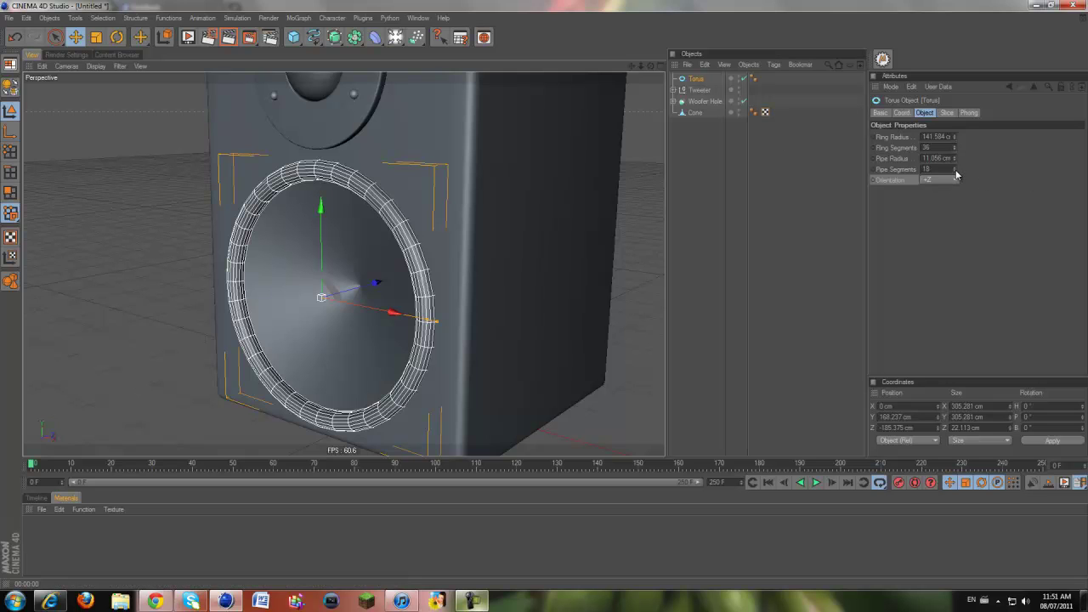
{"action": "left_click_drag", "start_coordinate": [955, 170], "coordinate": [952, 149]}
{"action": "left_click", "coordinate": [634, 173]}
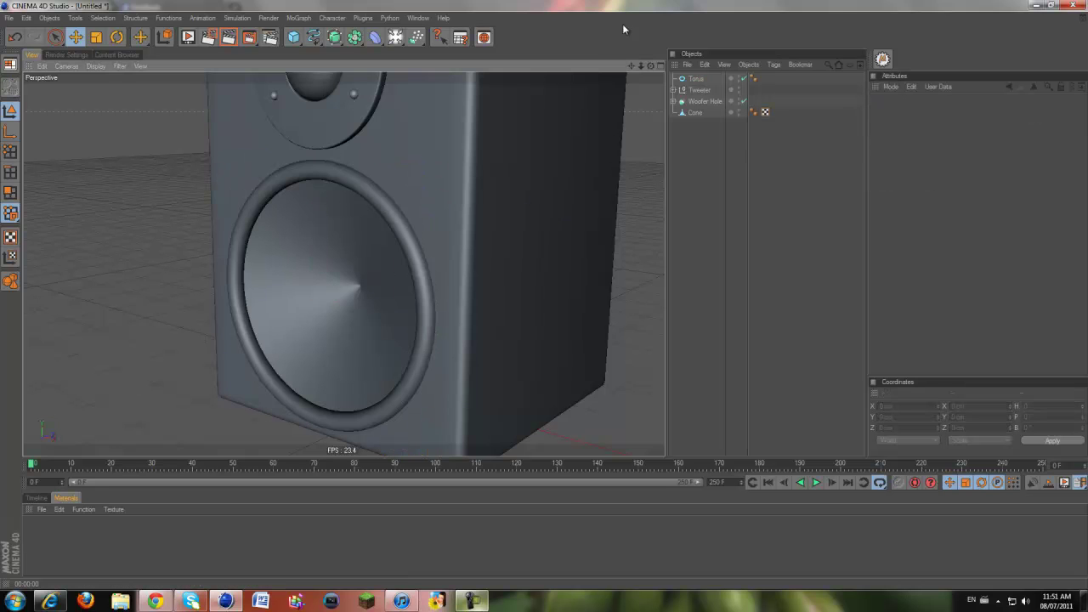
Add a sphere for the woofer's centre in the front view, undoing the stray change made after adding it.
{"action": "left_click_drag", "start_coordinate": [650, 67], "coordinate": [565, 294]}
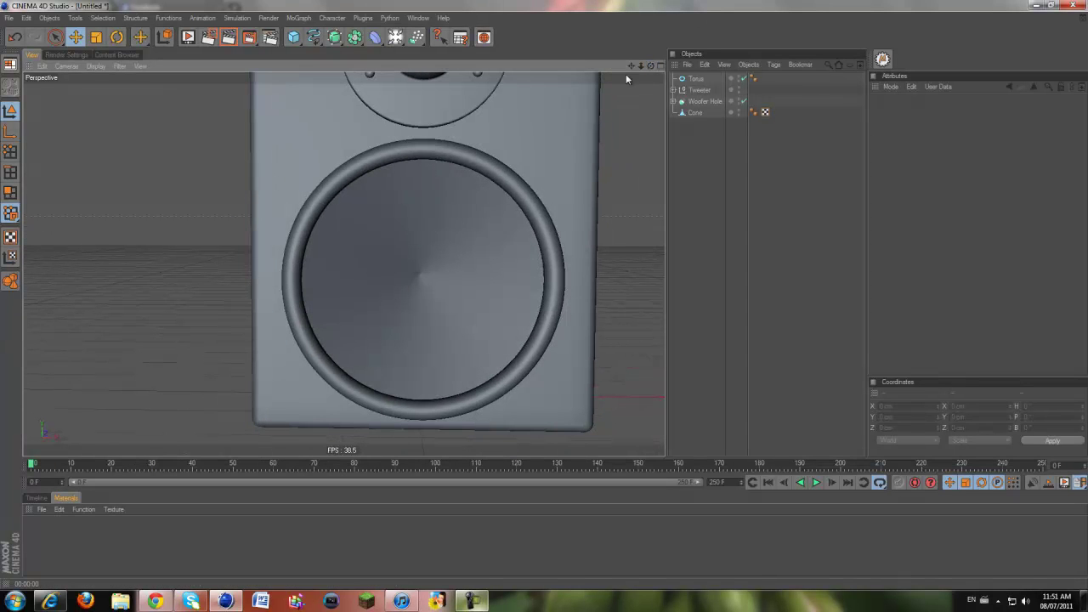
{"action": "left_click_drag", "start_coordinate": [632, 64], "coordinate": [542, 297]}
{"action": "left_click", "coordinate": [439, 306]}
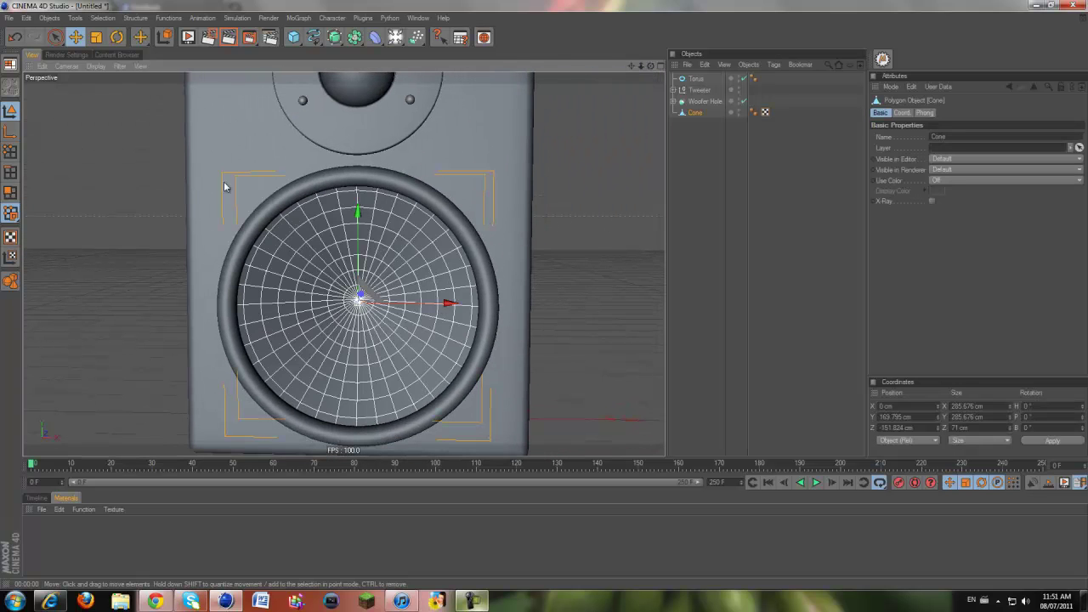
{"action": "middle_click", "coordinate": [401, 335]}
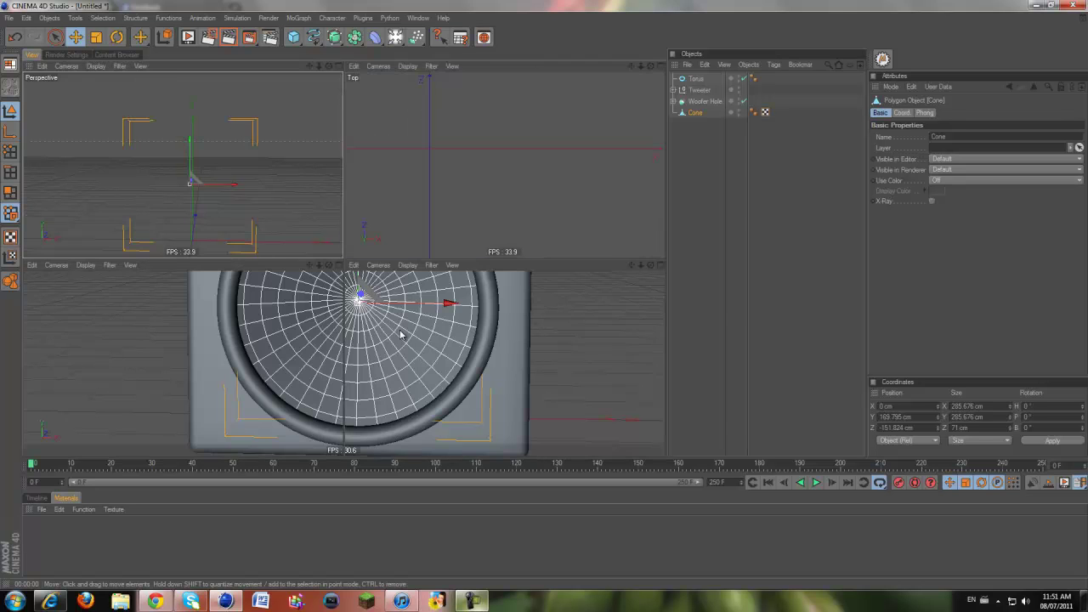
{"action": "middle_click", "coordinate": [511, 352]}
{"action": "left_click_drag", "start_coordinate": [294, 38], "coordinate": [383, 53]}
{"action": "left_click_drag", "start_coordinate": [553, 425], "coordinate": [548, 293]}
{"action": "key", "text": "ctrl+z"}
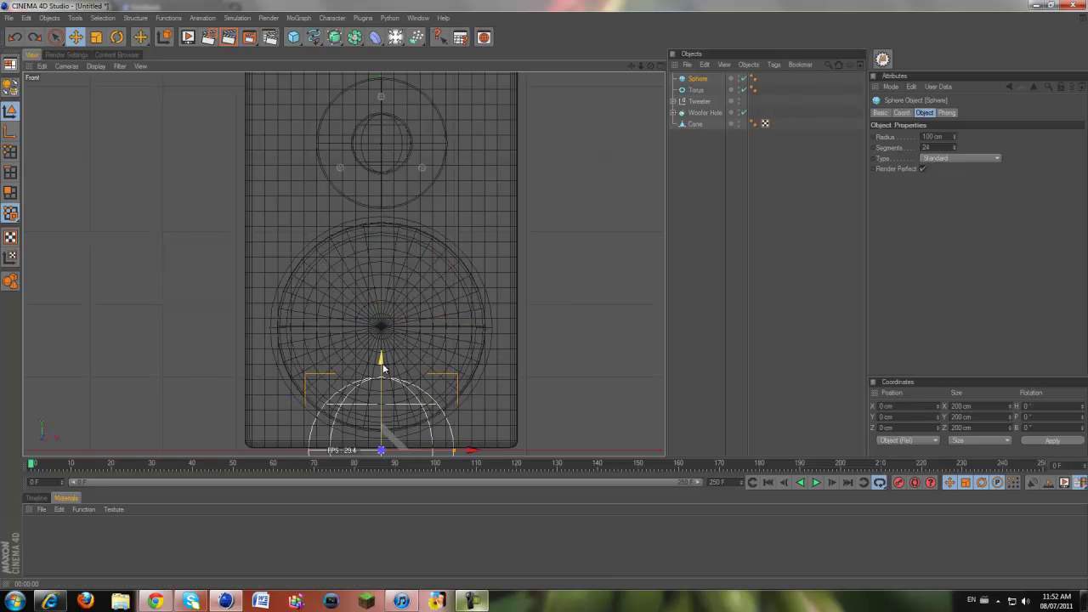
Raise the sphere to Y about 169.7 cm so it is centred on the woofer cone.
{"action": "left_click_drag", "start_coordinate": [384, 374], "coordinate": [545, 299]}
{"action": "scroll", "coordinate": [387, 364], "scroll_direction": "up", "scroll_amount": 7}
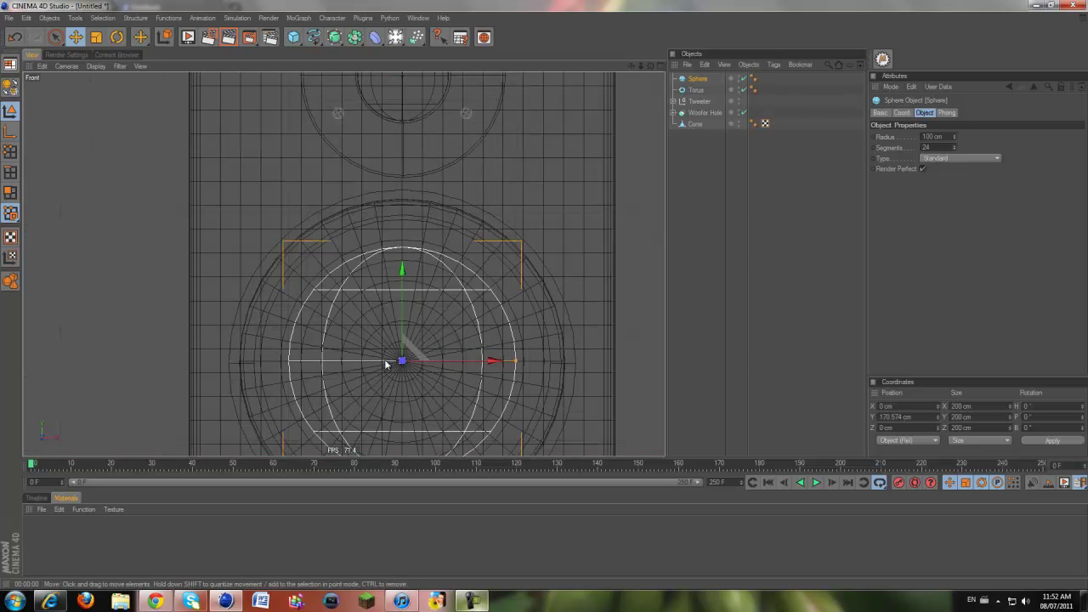
{"action": "scroll", "coordinate": [544, 293], "scroll_direction": "down", "scroll_amount": 5}
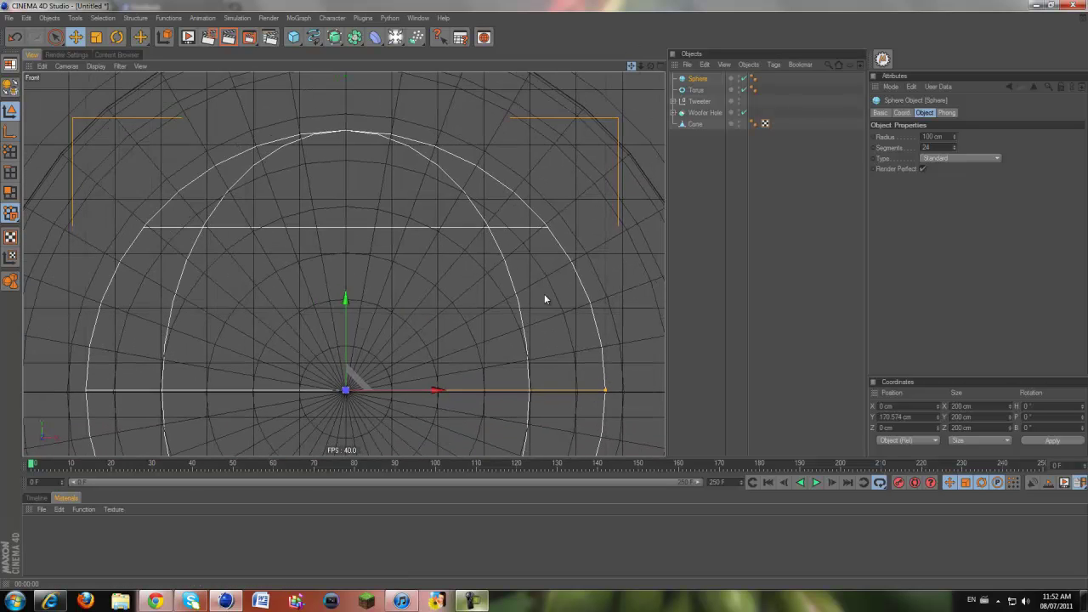
{"action": "left_click_drag", "start_coordinate": [545, 299], "coordinate": [545, 300]}
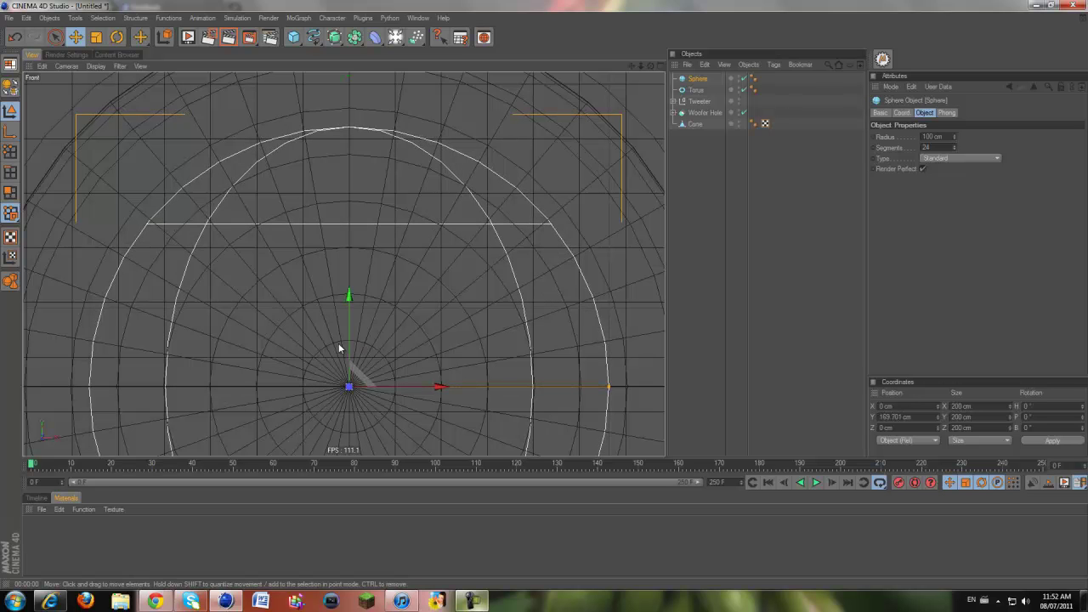
Move the sphere forward along Z to about -117.9 cm so its centre sits on the cone's apex.
{"action": "middle_click", "coordinate": [299, 333]}
{"action": "left_click_drag", "start_coordinate": [289, 370], "coordinate": [224, 370]}
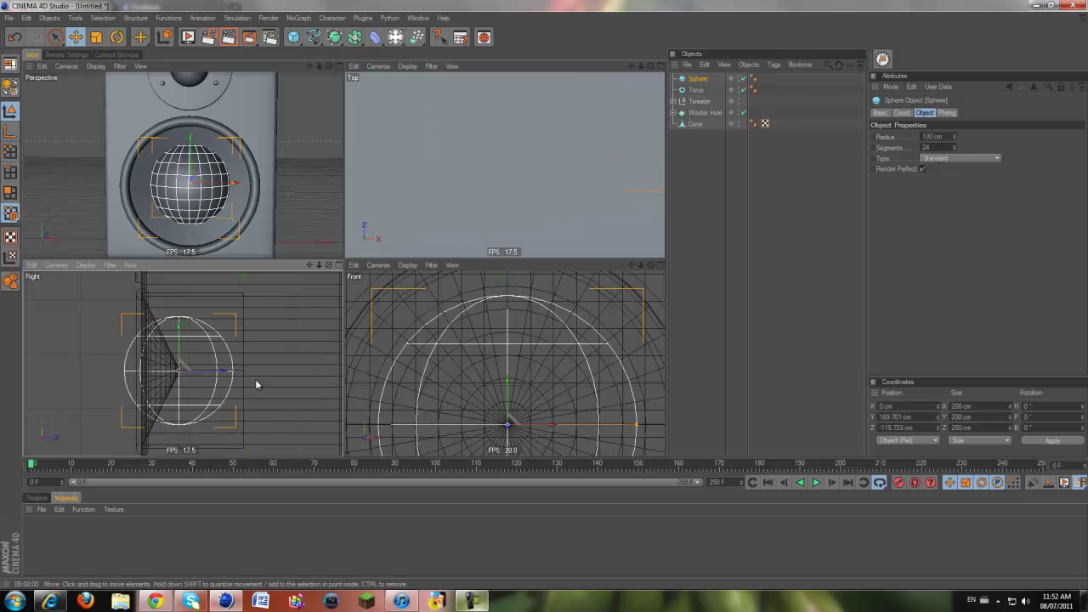
{"action": "scroll", "coordinate": [178, 384], "scroll_direction": "up", "scroll_amount": 4}
{"action": "left_click_drag", "start_coordinate": [196, 382], "coordinate": [198, 382]}
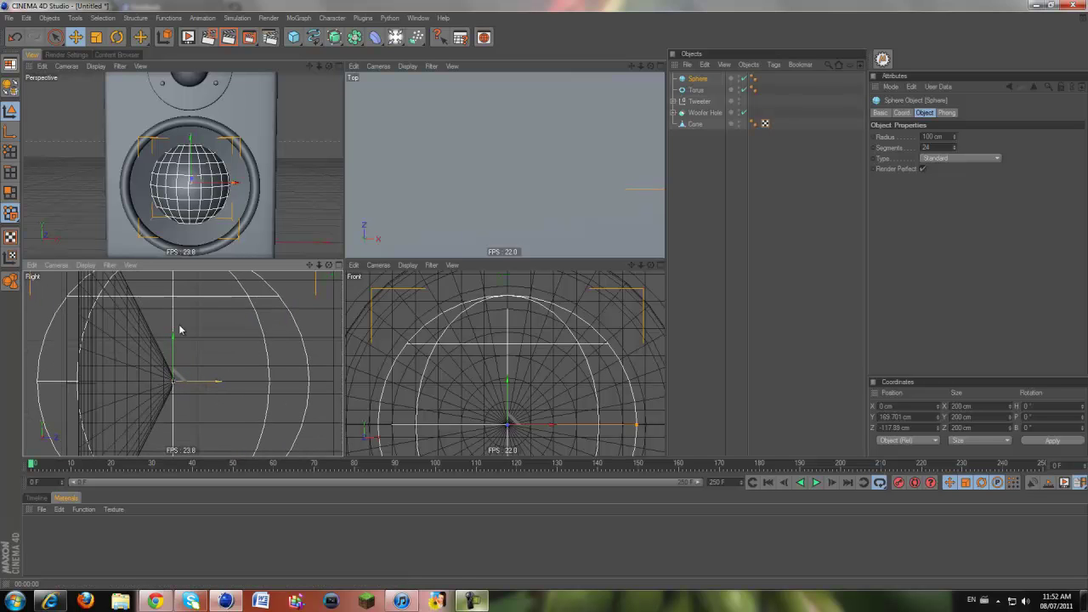
Shrink the woofer's centre sphere to a radius of about 46 cm and clear the selection.
{"action": "middle_click", "coordinate": [193, 156]}
{"action": "left_click_drag", "start_coordinate": [445, 300], "coordinate": [415, 300]}
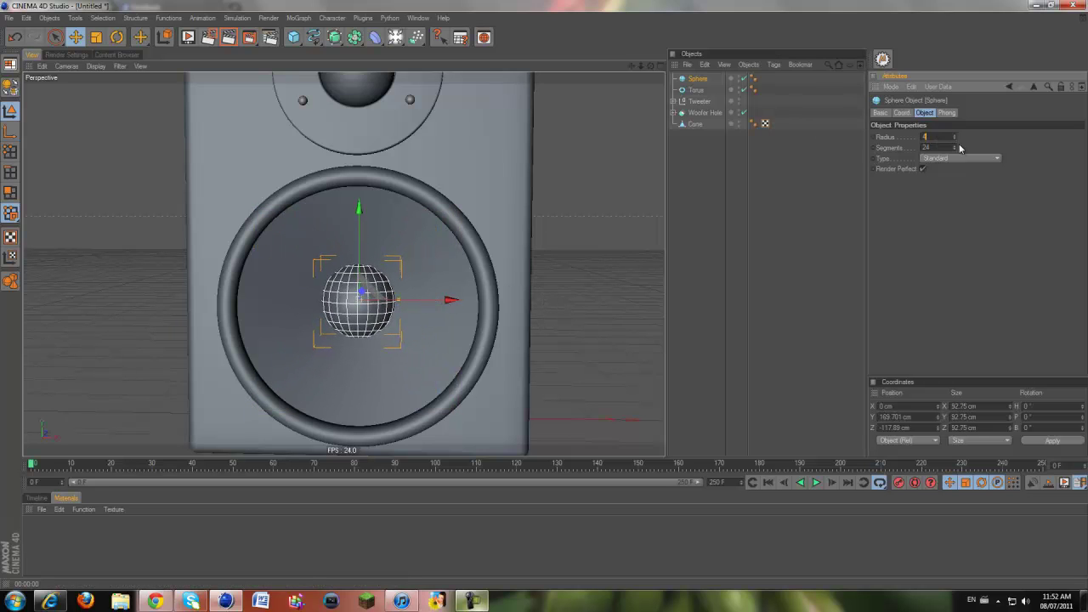
{"action": "left_click", "coordinate": [544, 341]}
{"action": "scroll", "coordinate": [510, 226], "scroll_direction": "down", "scroll_amount": 5}
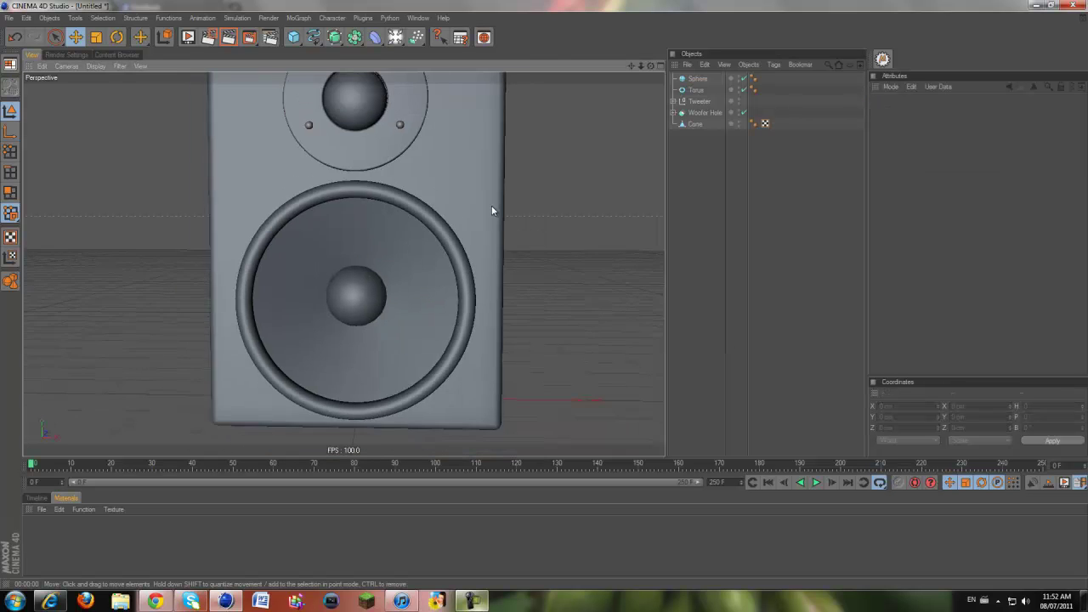
{"action": "left_click_drag", "start_coordinate": [631, 66], "coordinate": [546, 298]}
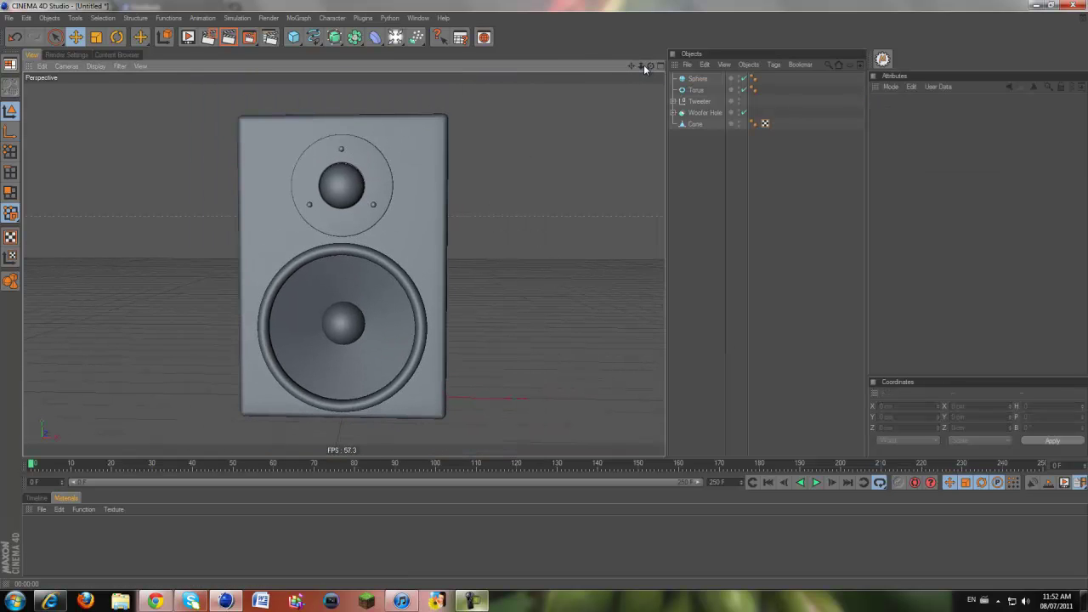
{"action": "mouse_move", "coordinate": [549, 295]}
{"action": "left_mouse_down"}
{"action": "mouse_move", "coordinate": [533, 297]}
{"action": "mouse_move", "coordinate": [555, 290]}
{"action": "mouse_move", "coordinate": [543, 296]}
{"action": "left_mouse_up"}
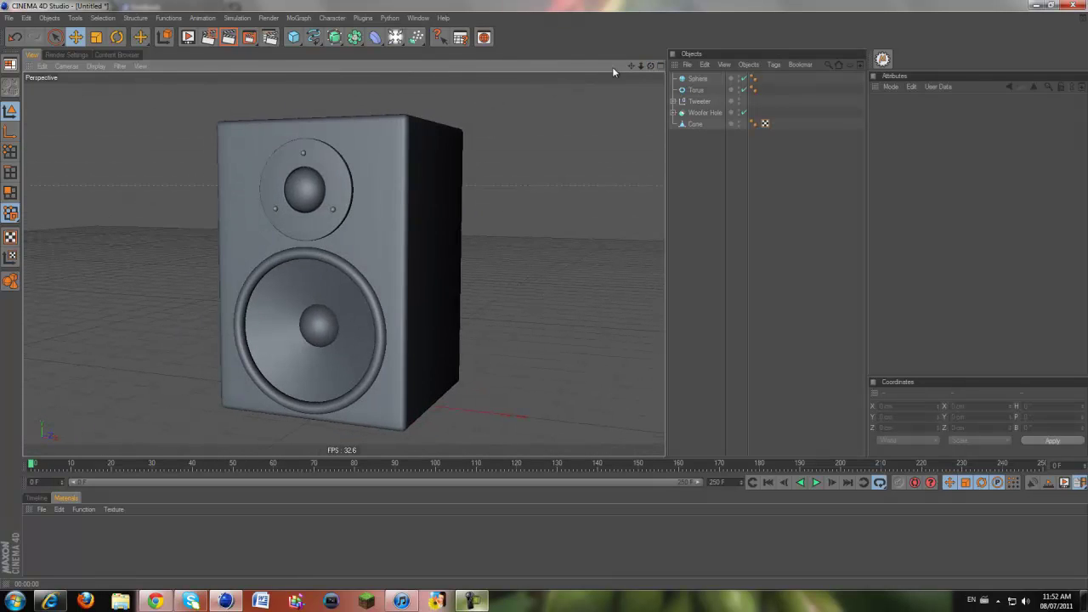
Set the radius of the woofer's centre sphere to 50 cm and clear the selection.
{"action": "left_click_drag", "start_coordinate": [632, 66], "coordinate": [658, 42]}
{"action": "scroll", "coordinate": [417, 340], "scroll_direction": "up", "scroll_amount": 2}
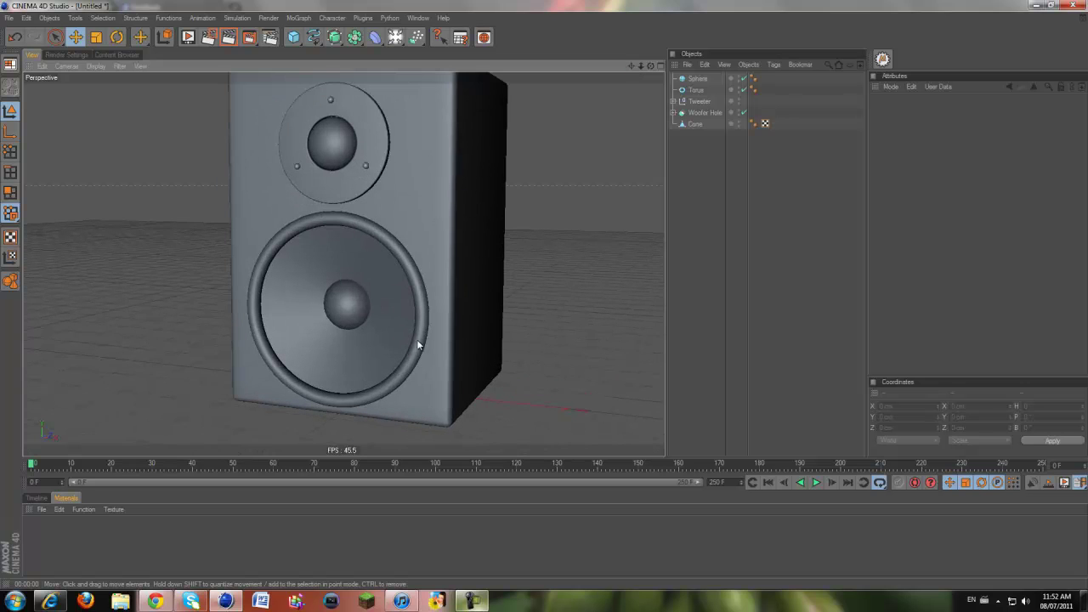
{"action": "left_click", "coordinate": [357, 310]}
{"action": "left_click", "coordinate": [938, 137]}
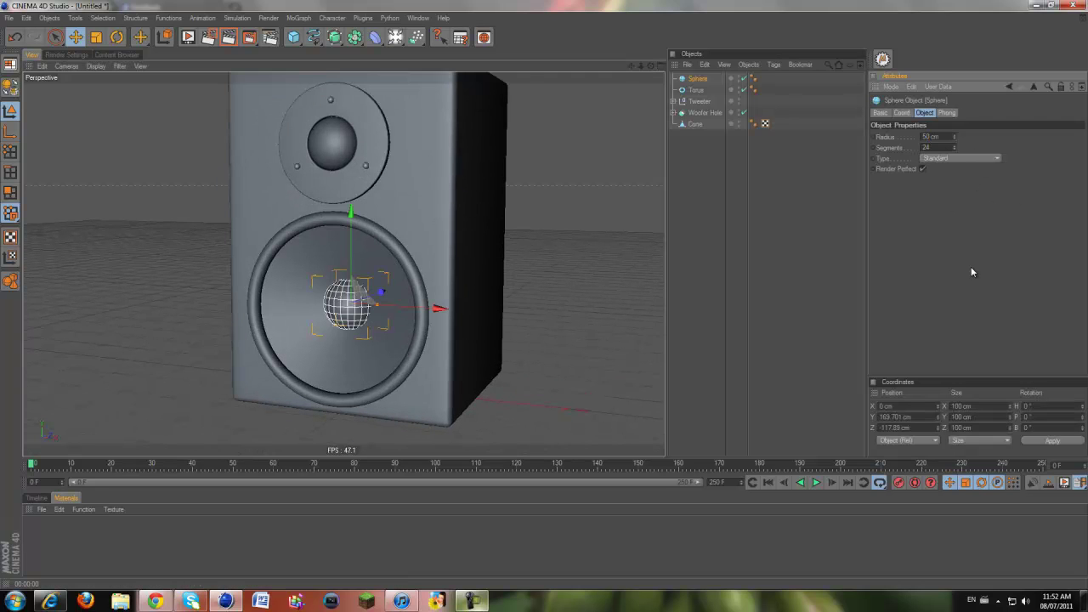
{"action": "scroll", "coordinate": [616, 236], "scroll_direction": "up", "scroll_amount": 2}
{"action": "left_click", "coordinate": [686, 212]}
{"action": "left_click_drag", "start_coordinate": [650, 67], "coordinate": [543, 294]}
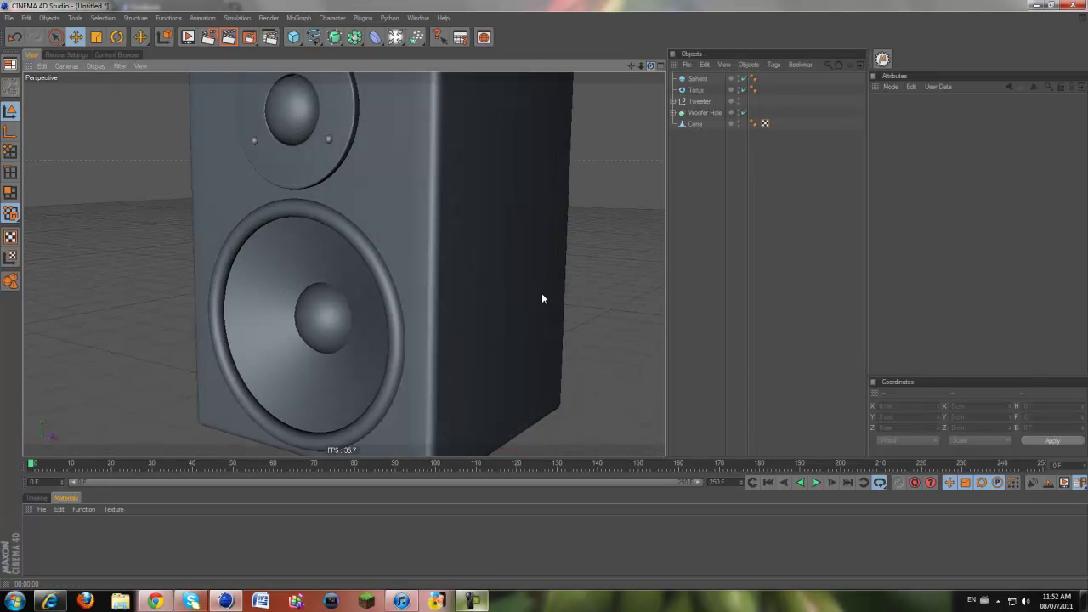
{"action": "mouse_move", "coordinate": [626, 68]}
{"action": "left_mouse_down"}
{"action": "mouse_move", "coordinate": [544, 294]}
{"action": "mouse_move", "coordinate": [627, 68]}
{"action": "left_mouse_up"}
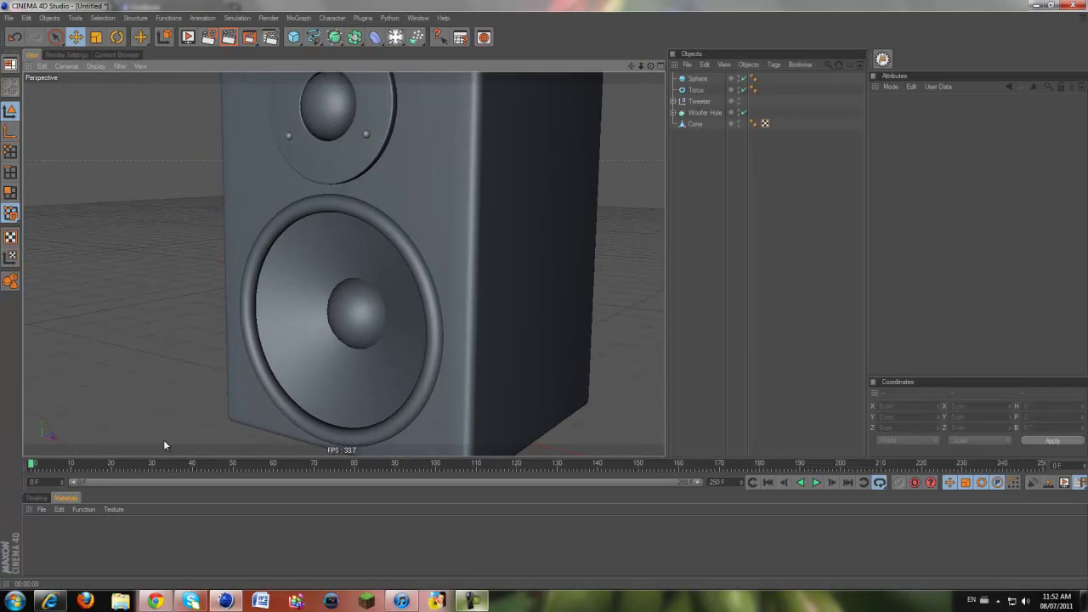
{"action": "left_click", "coordinate": [154, 601]}
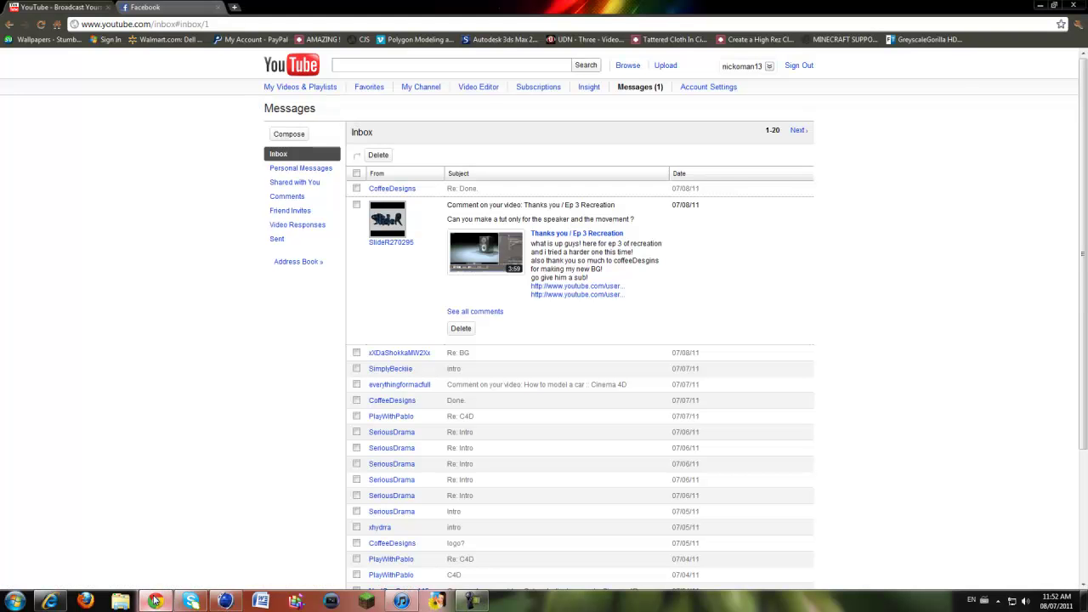
{"action": "left_click", "coordinate": [153, 602]}
Select the woofer's sphere, cone and torus and keyframe them at frame 0, and at frame 2 moved outward to Z about -157.2 cm.
{"action": "left_click", "coordinate": [345, 337]}
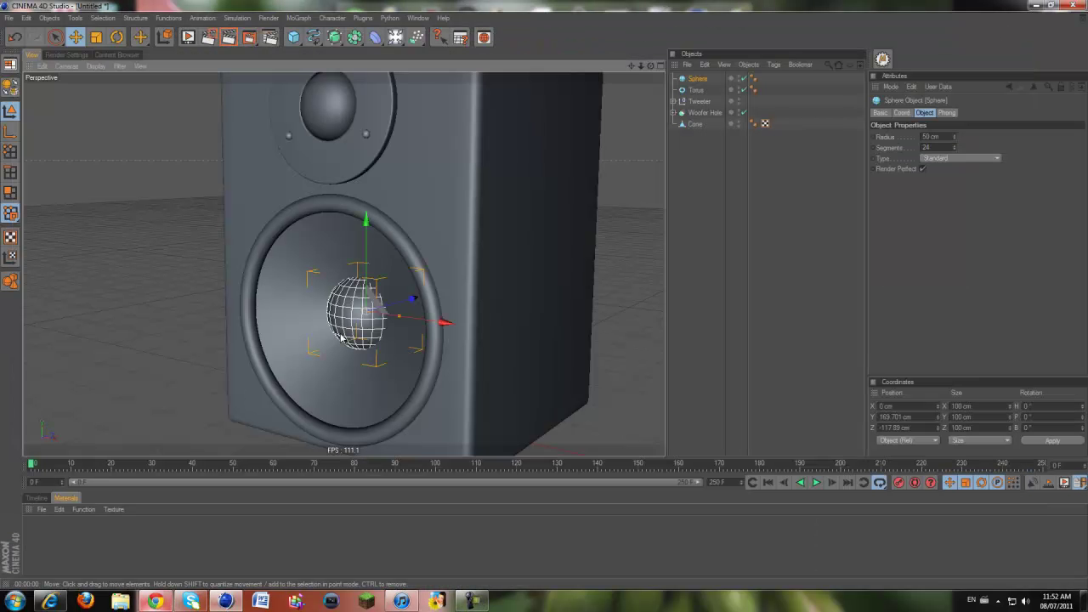
{"action": "left_click", "coordinate": [289, 335], "text": "shift"}
{"action": "left_click", "coordinate": [247, 350], "text": "shift"}
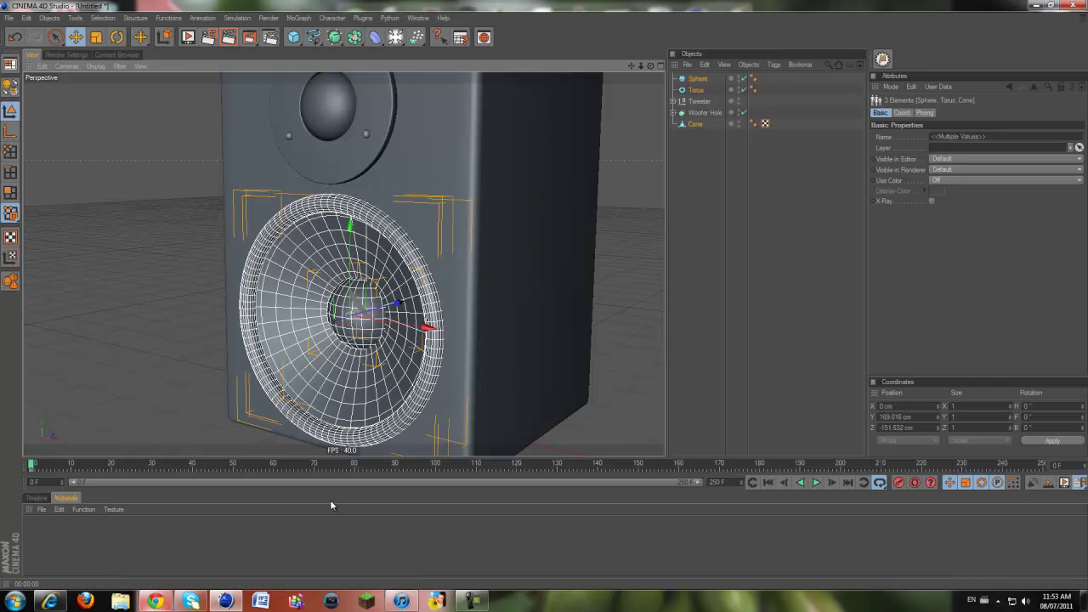
{"action": "left_click", "coordinate": [39, 466]}
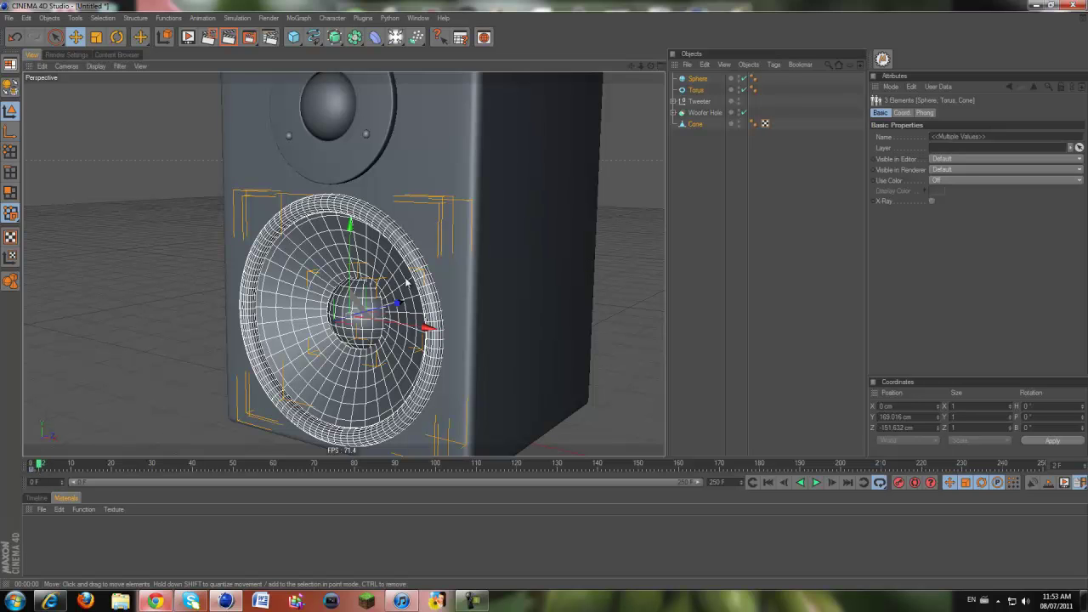
{"action": "left_click_drag", "start_coordinate": [398, 303], "coordinate": [542, 300]}
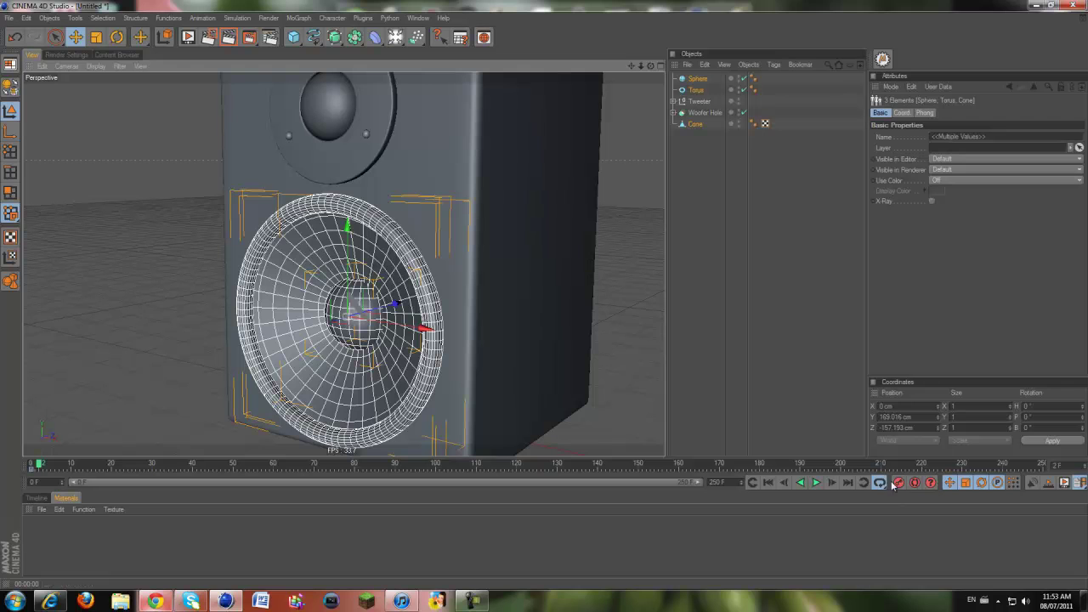
Keyframe the three woofer parts at Z about -147.4 cm on frame 4 and about -151.2 cm on frame 6.
{"action": "left_click", "coordinate": [48, 466]}
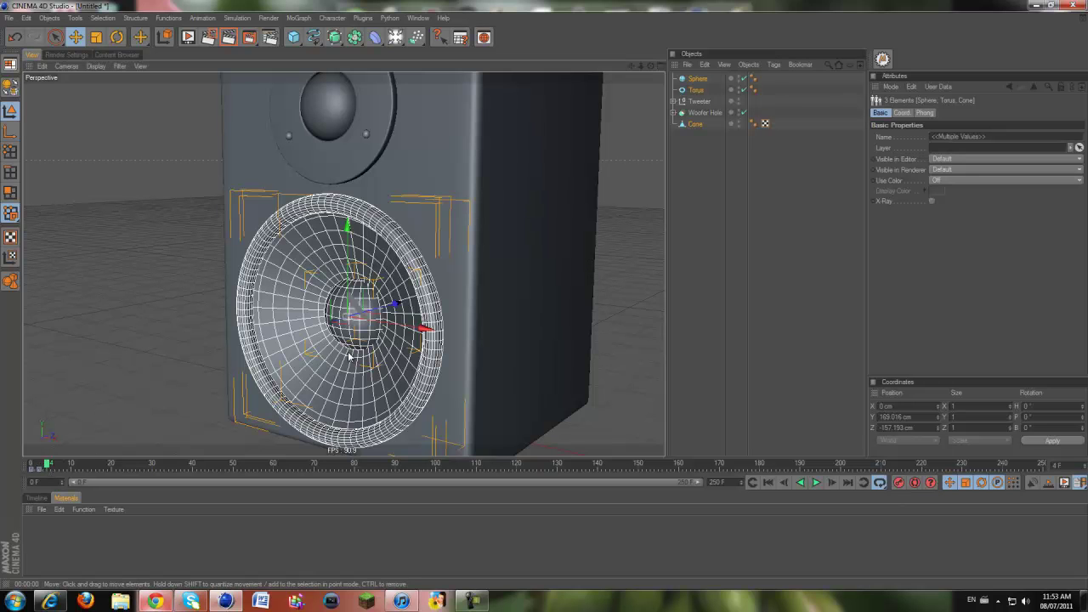
{"action": "left_click_drag", "start_coordinate": [396, 303], "coordinate": [544, 299]}
{"action": "left_click", "coordinate": [903, 487]}
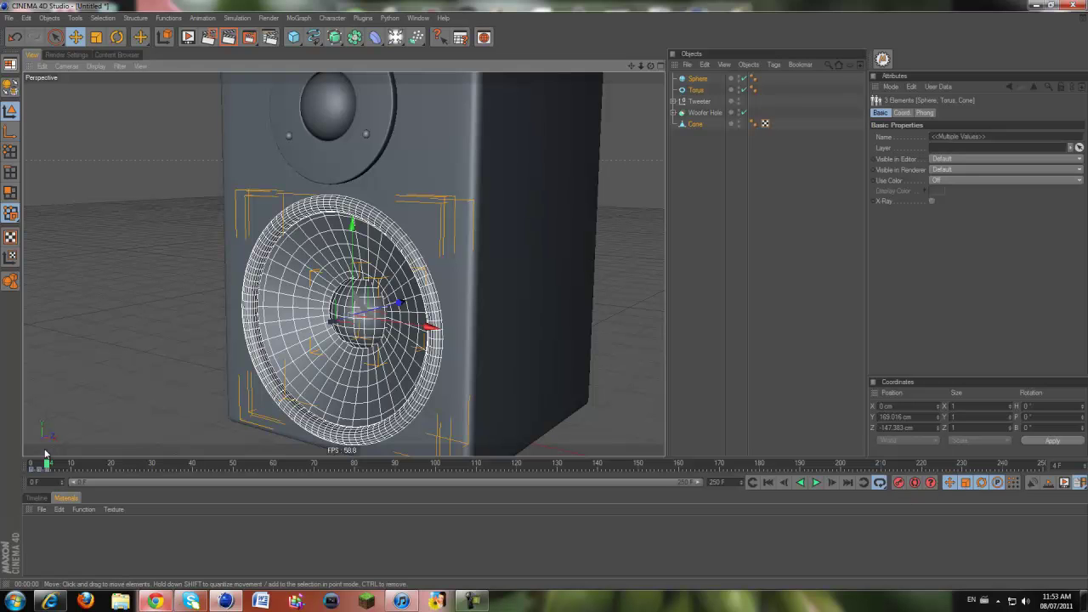
{"action": "left_click", "coordinate": [56, 465]}
{"action": "left_click_drag", "start_coordinate": [385, 294], "coordinate": [497, 351]}
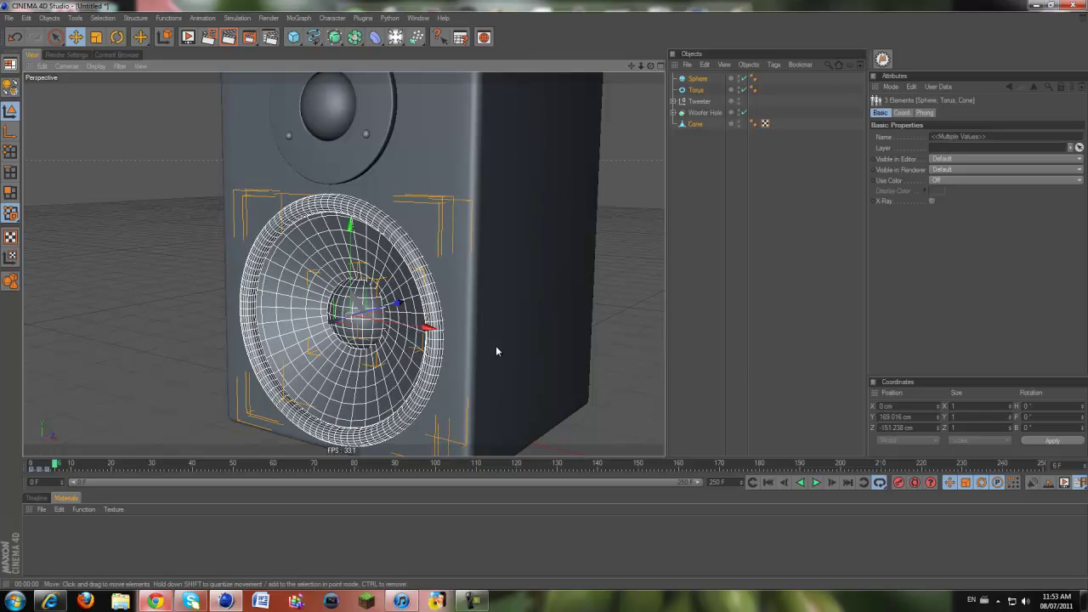
{"action": "left_click", "coordinate": [896, 486]}
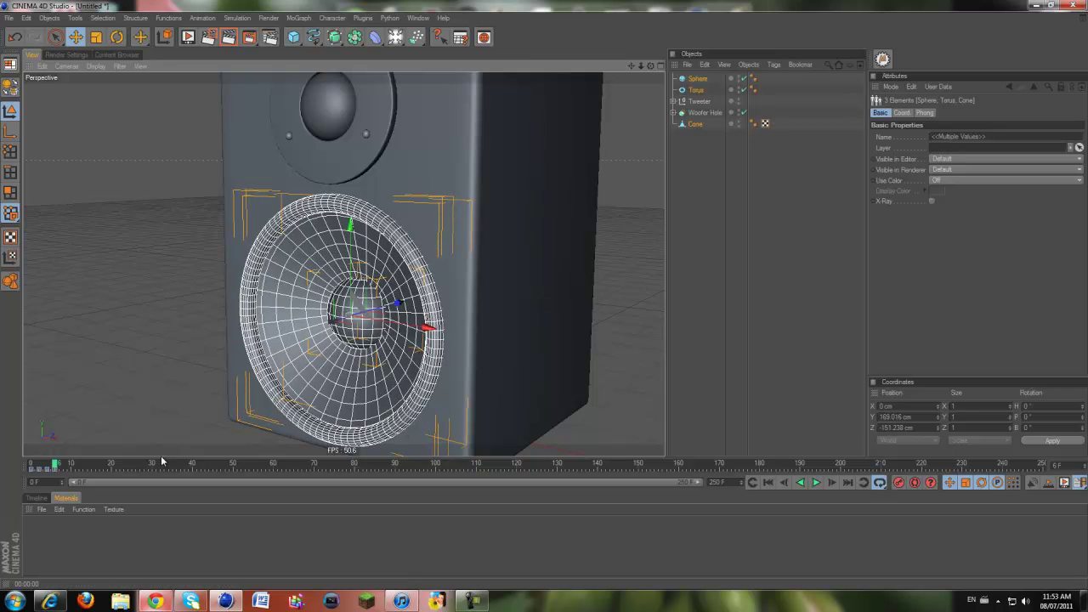
Keyframe the woofer parts at Z about -147.9 cm on frame 8 and play the animation from the start.
{"action": "left_click", "coordinate": [68, 465]}
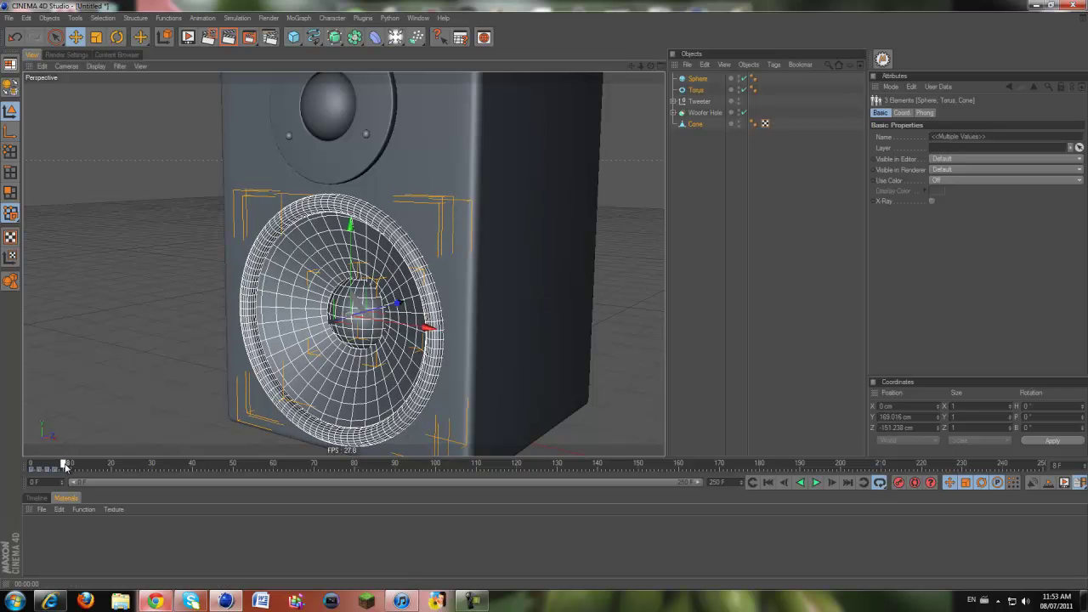
{"action": "left_click_drag", "start_coordinate": [397, 305], "coordinate": [544, 294]}
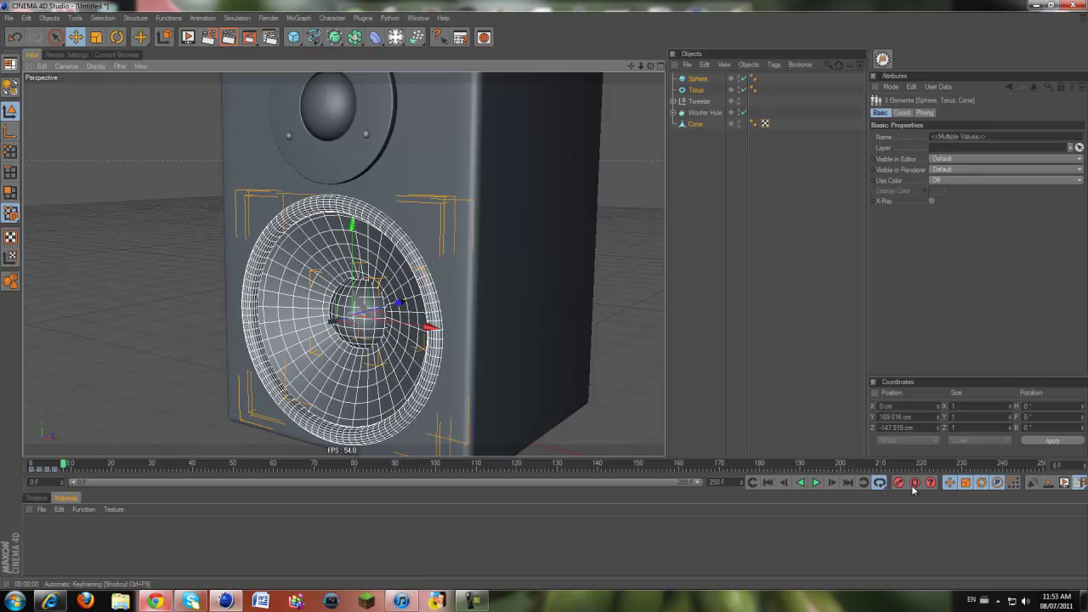
{"action": "left_click", "coordinate": [767, 482]}
{"action": "left_click", "coordinate": [816, 482]}
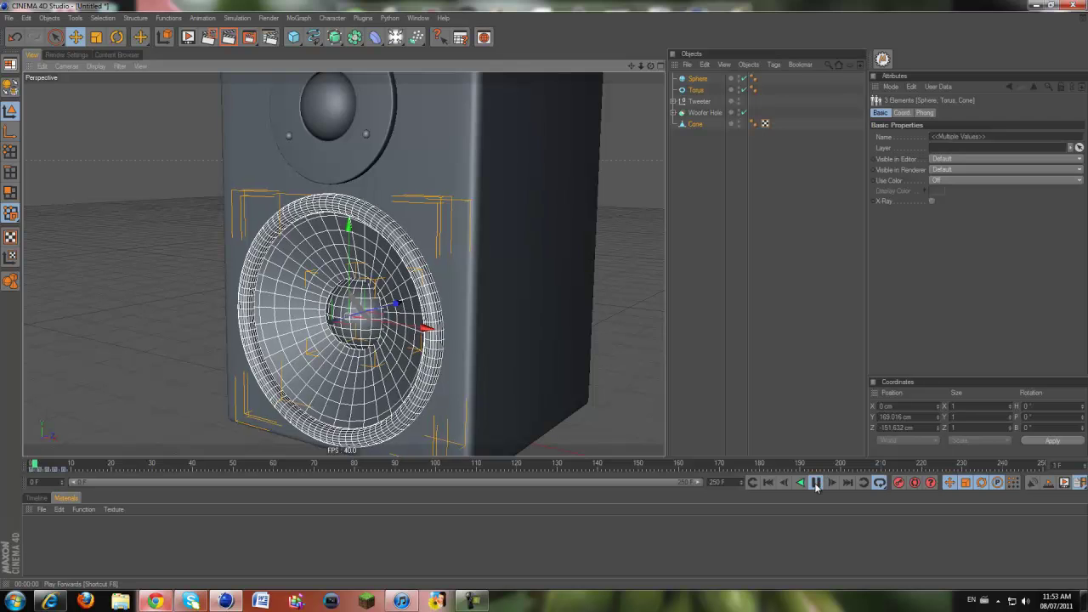
{"action": "left_click", "coordinate": [816, 482]}
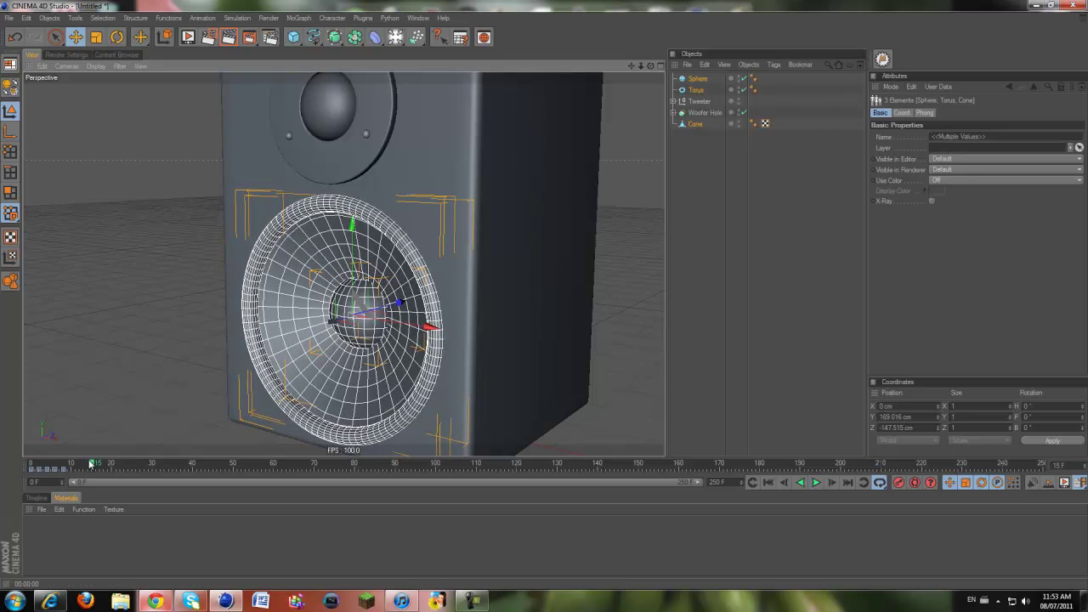
Copy the woofer's keyframes along the timeline to about frame 30, play the animation and return to frame 0.
{"action": "left_click_drag", "start_coordinate": [76, 472], "coordinate": [118, 473]}
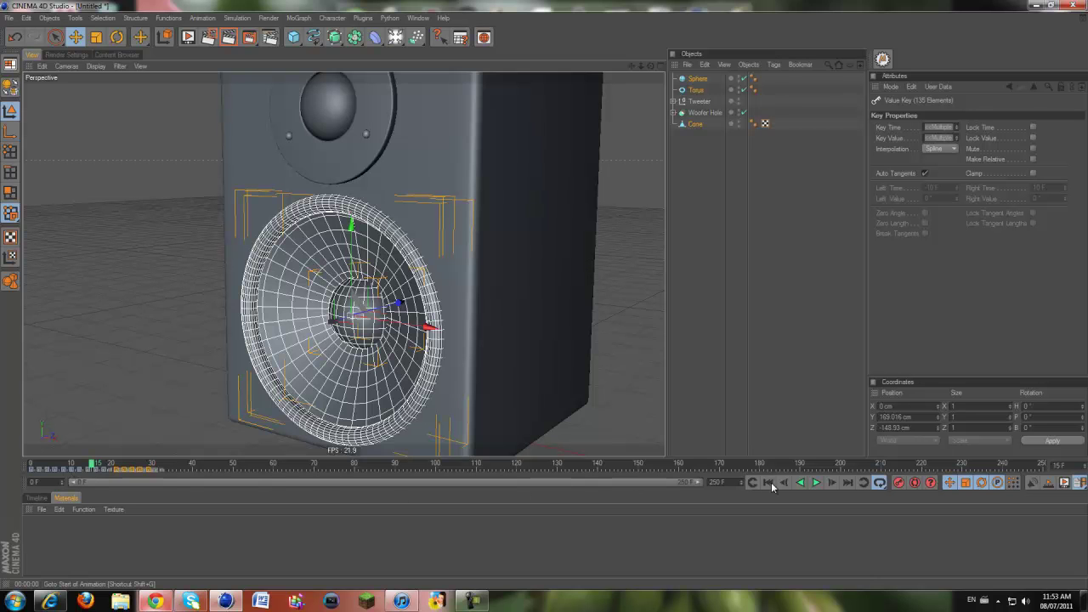
{"action": "left_click", "coordinate": [816, 482]}
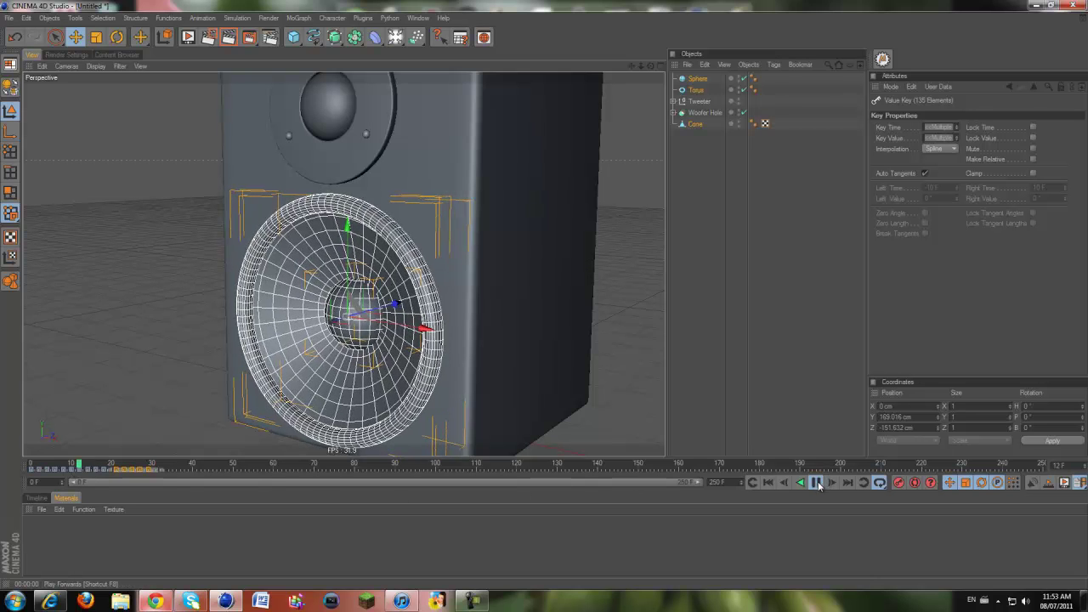
{"action": "left_click", "coordinate": [815, 482]}
{"action": "left_click", "coordinate": [768, 482]}
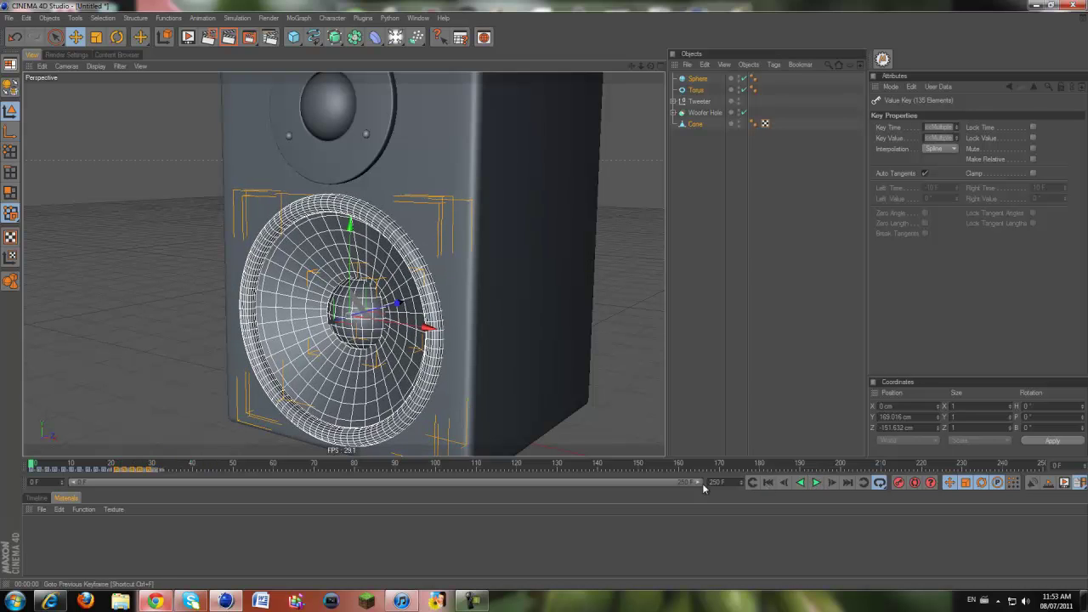
Group the woofer's sphere, torus and cone under one null object.
{"action": "left_click", "coordinate": [651, 367]}
{"action": "middle_click", "coordinate": [589, 344]}
{"action": "middle_click", "coordinate": [92, 116]}
{"action": "scroll", "coordinate": [364, 189], "scroll_direction": "down", "scroll_amount": 3}
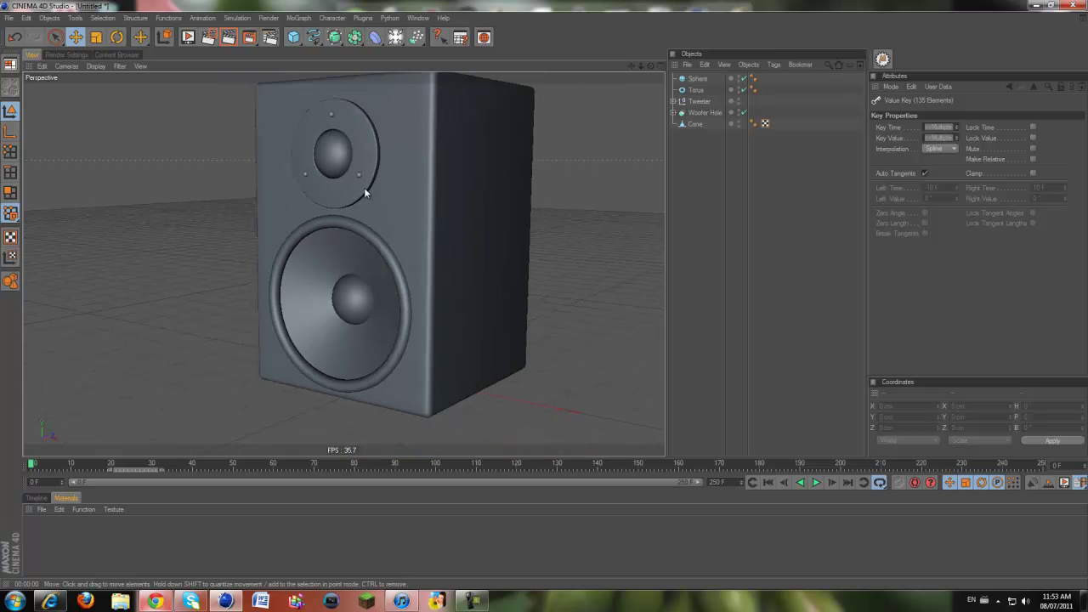
{"action": "scroll", "coordinate": [518, 139], "scroll_direction": "down", "scroll_amount": 1}
{"action": "left_click_drag", "start_coordinate": [632, 67], "coordinate": [532, 314]}
{"action": "left_click_drag", "start_coordinate": [764, 89], "coordinate": [633, 67]}
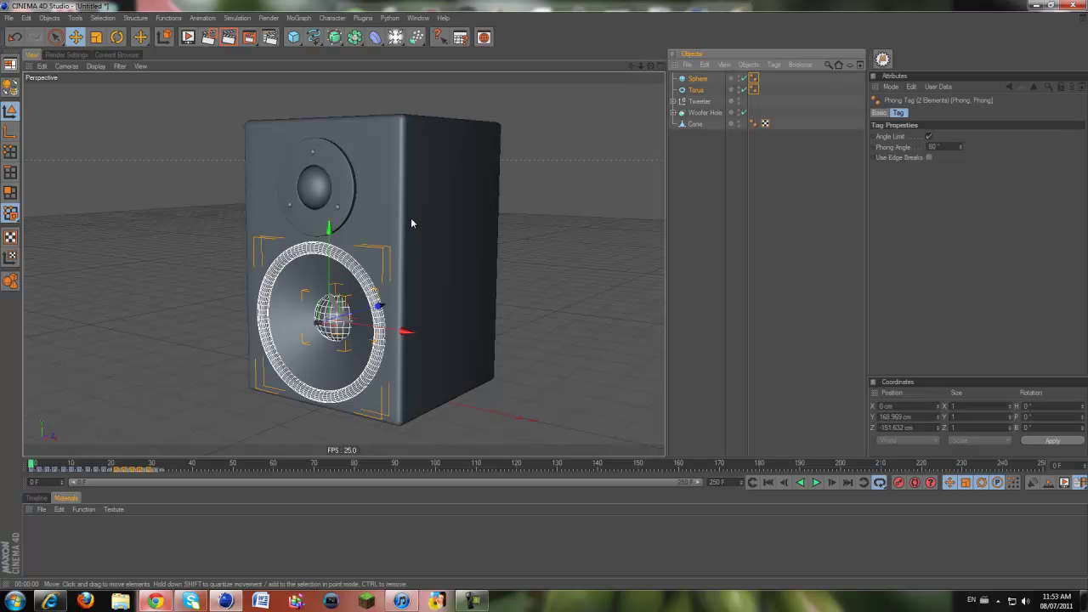
{"action": "left_click", "coordinate": [272, 311], "text": "shift"}
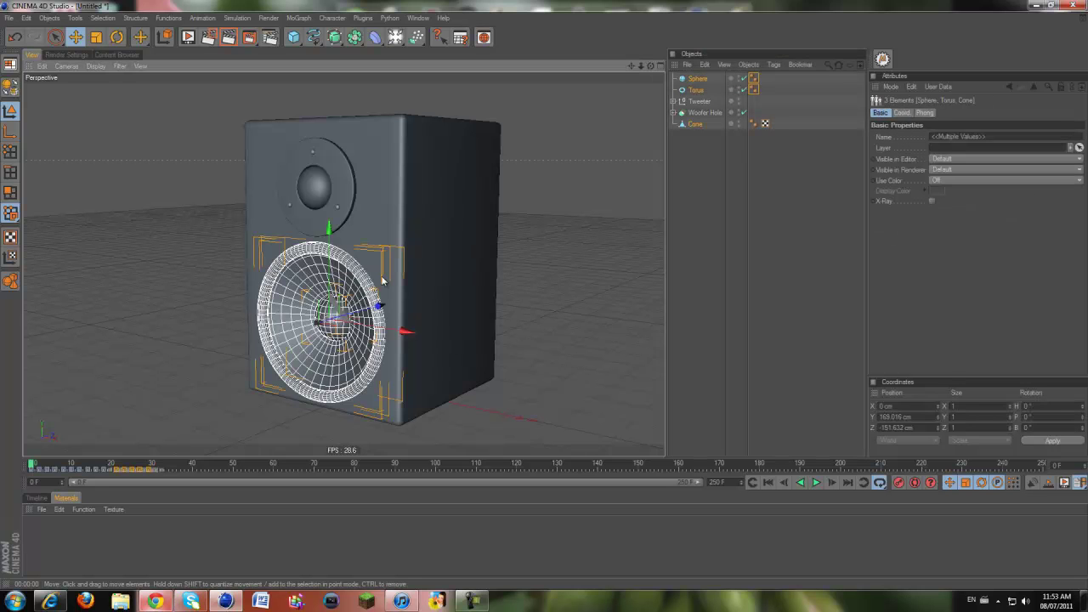
{"action": "key", "text": "alt+g"}
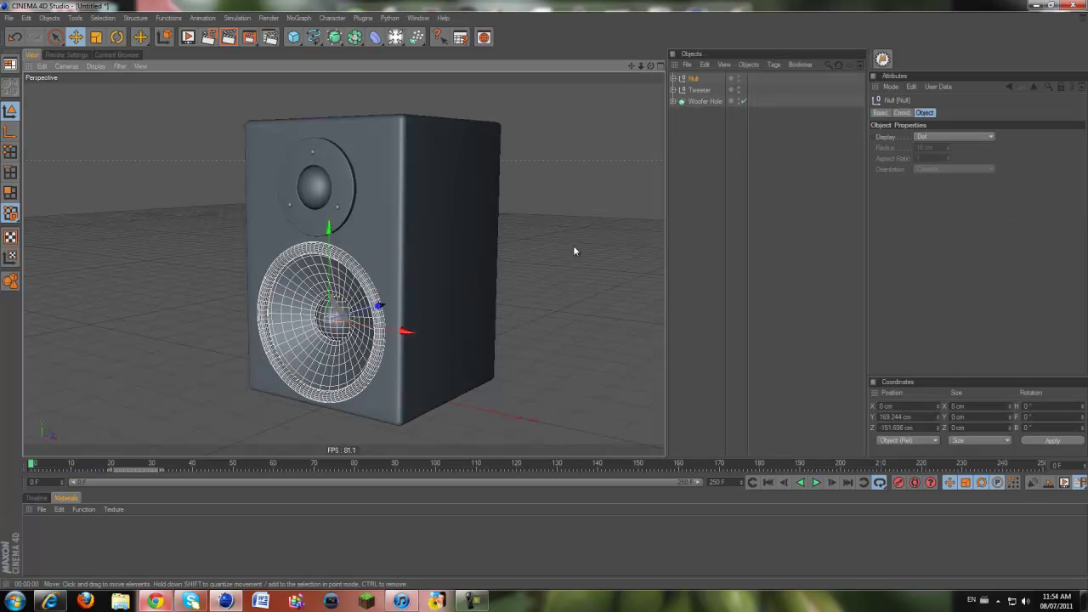
Rename the new null object as Woofer and clear the selection.
{"action": "double_click", "coordinate": [696, 78]}
{"action": "type", "text": "Woofe"}
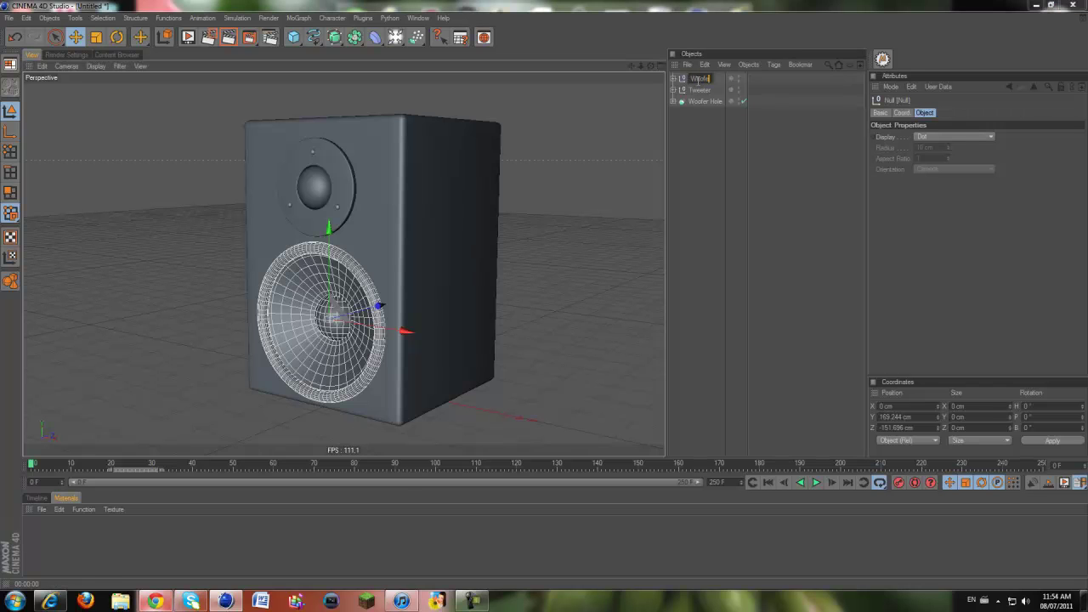
{"action": "type", "text": "r"}
{"action": "key", "text": "Return"}
{"action": "left_click", "coordinate": [692, 135]}
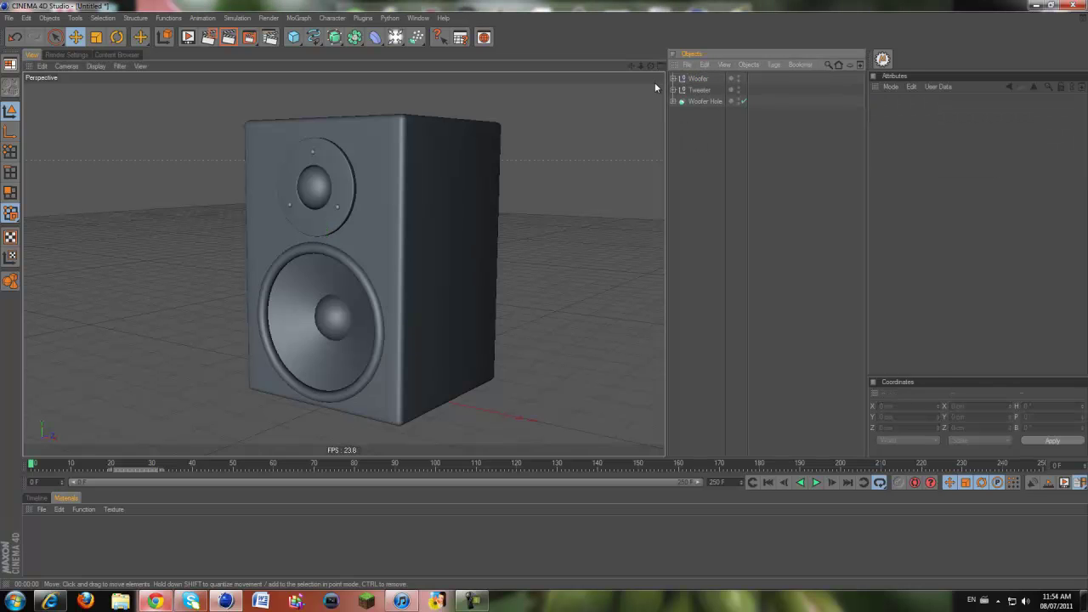
{"action": "left_click_drag", "start_coordinate": [651, 66], "coordinate": [548, 293]}
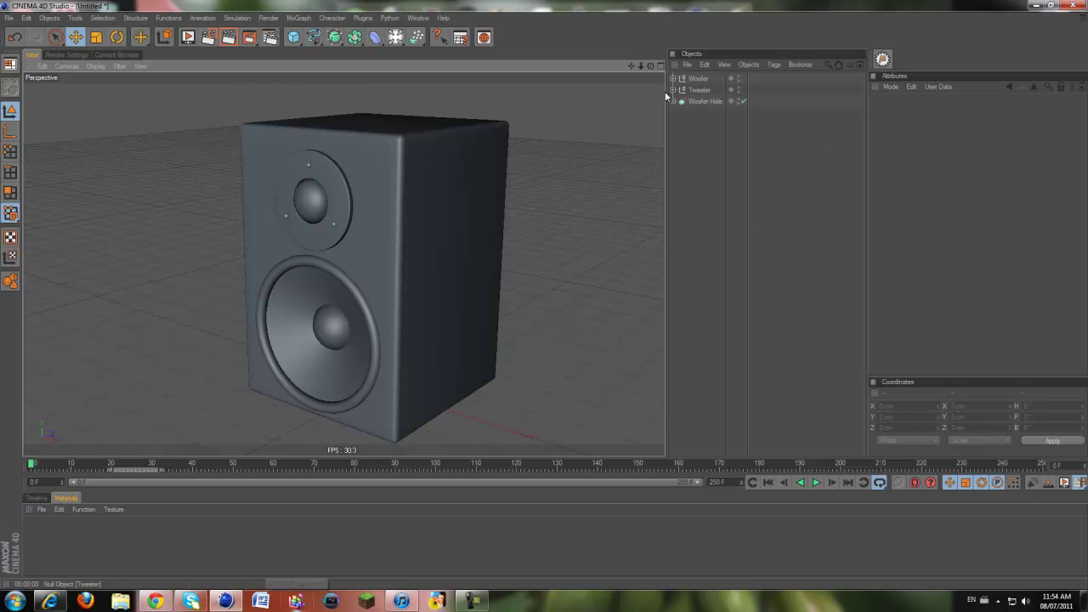
{"action": "left_click_drag", "start_coordinate": [651, 67], "coordinate": [405, 126]}
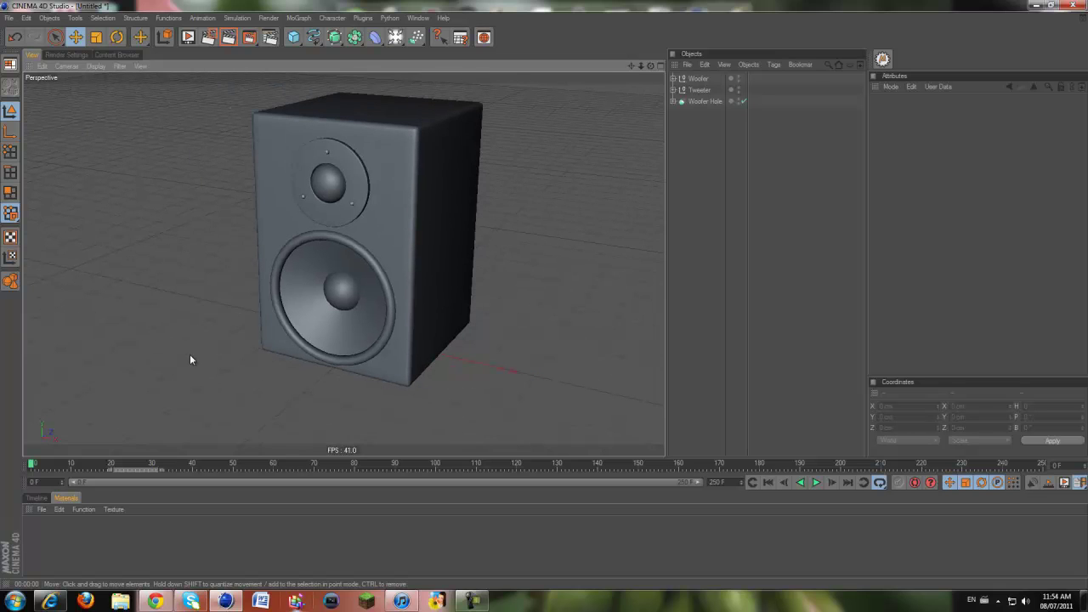
{"action": "left_click", "coordinate": [473, 601]}
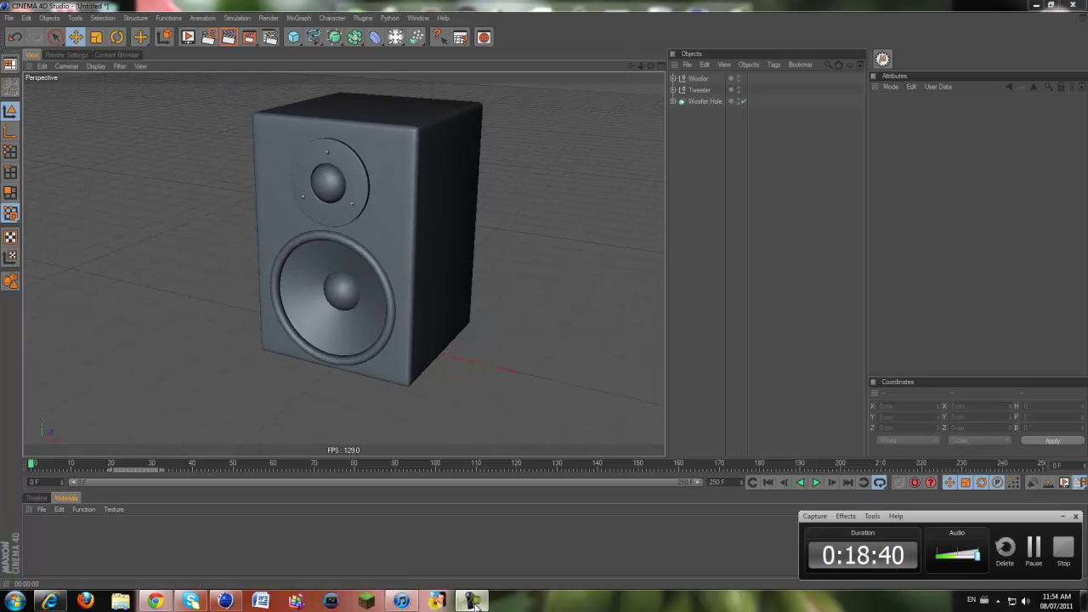